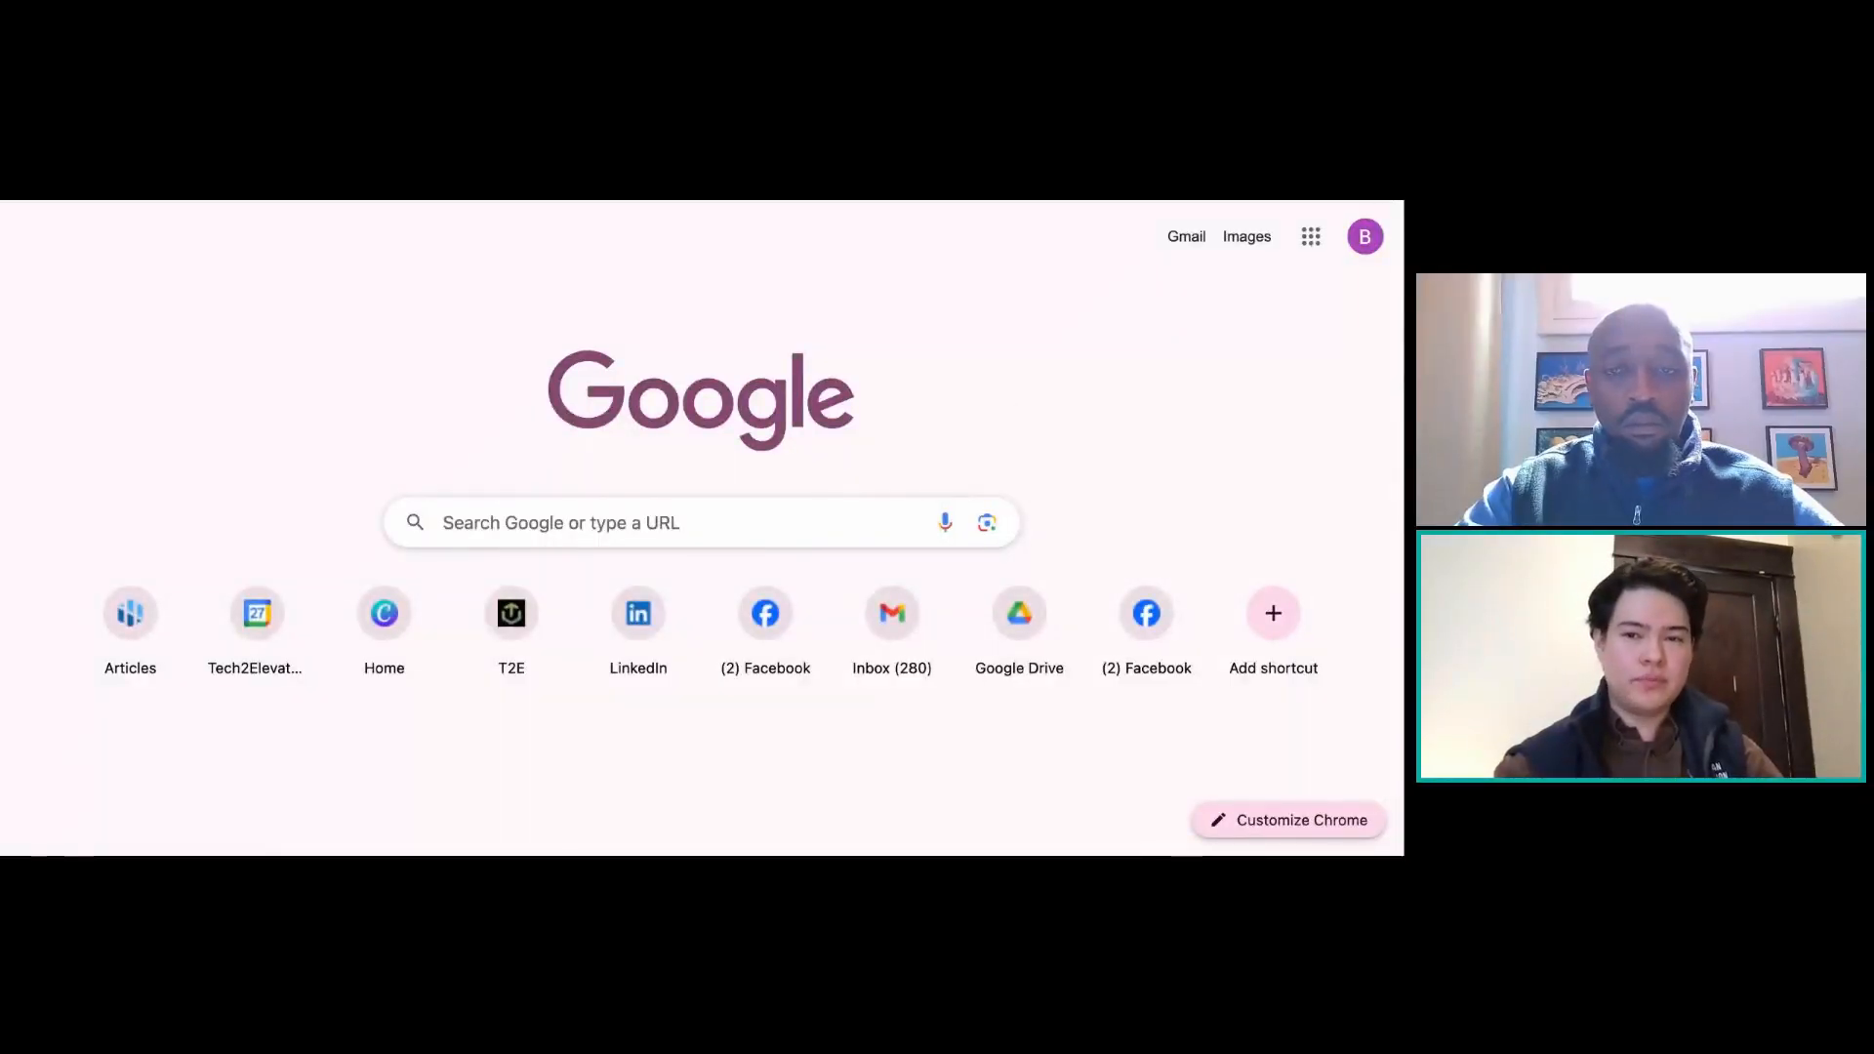
Open Google Sheets from the list of Google apps
{"action": "left_click", "coordinate": [1312, 252]}
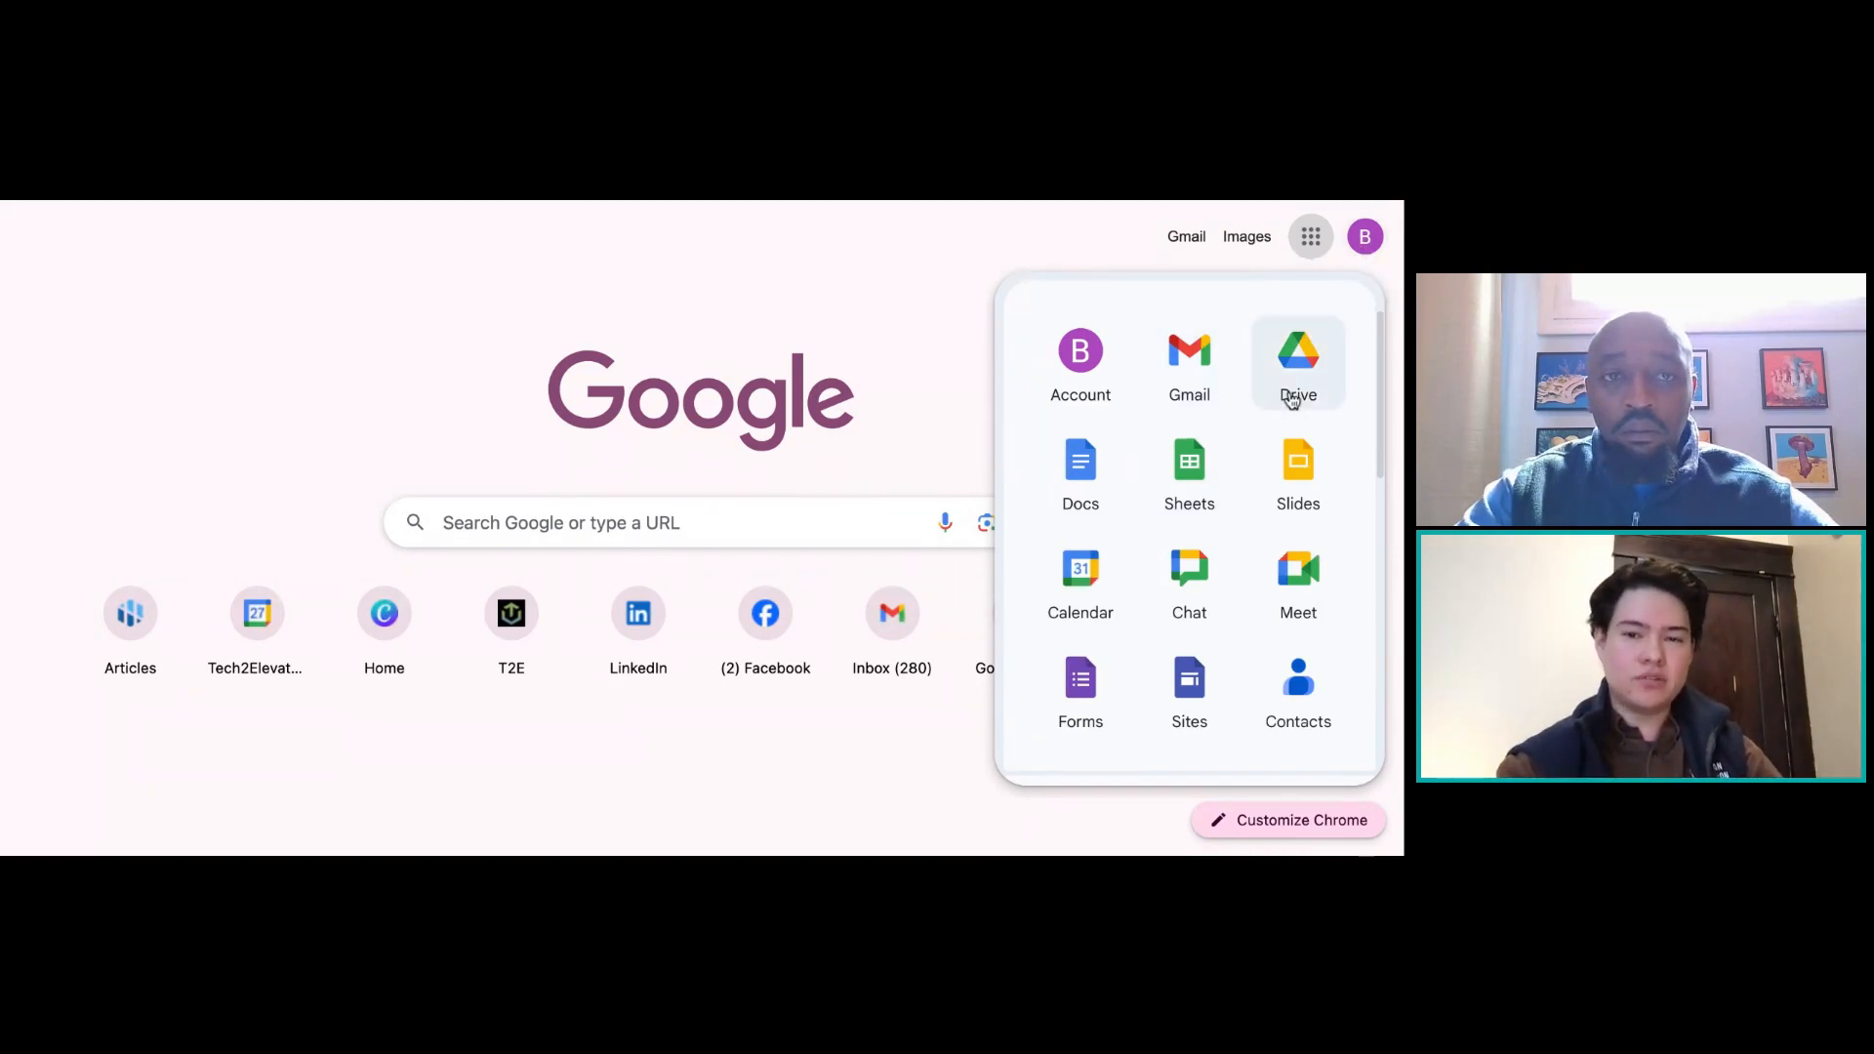
{"action": "scroll", "coordinate": [1247, 567], "scroll_direction": "down", "scroll_amount": 1}
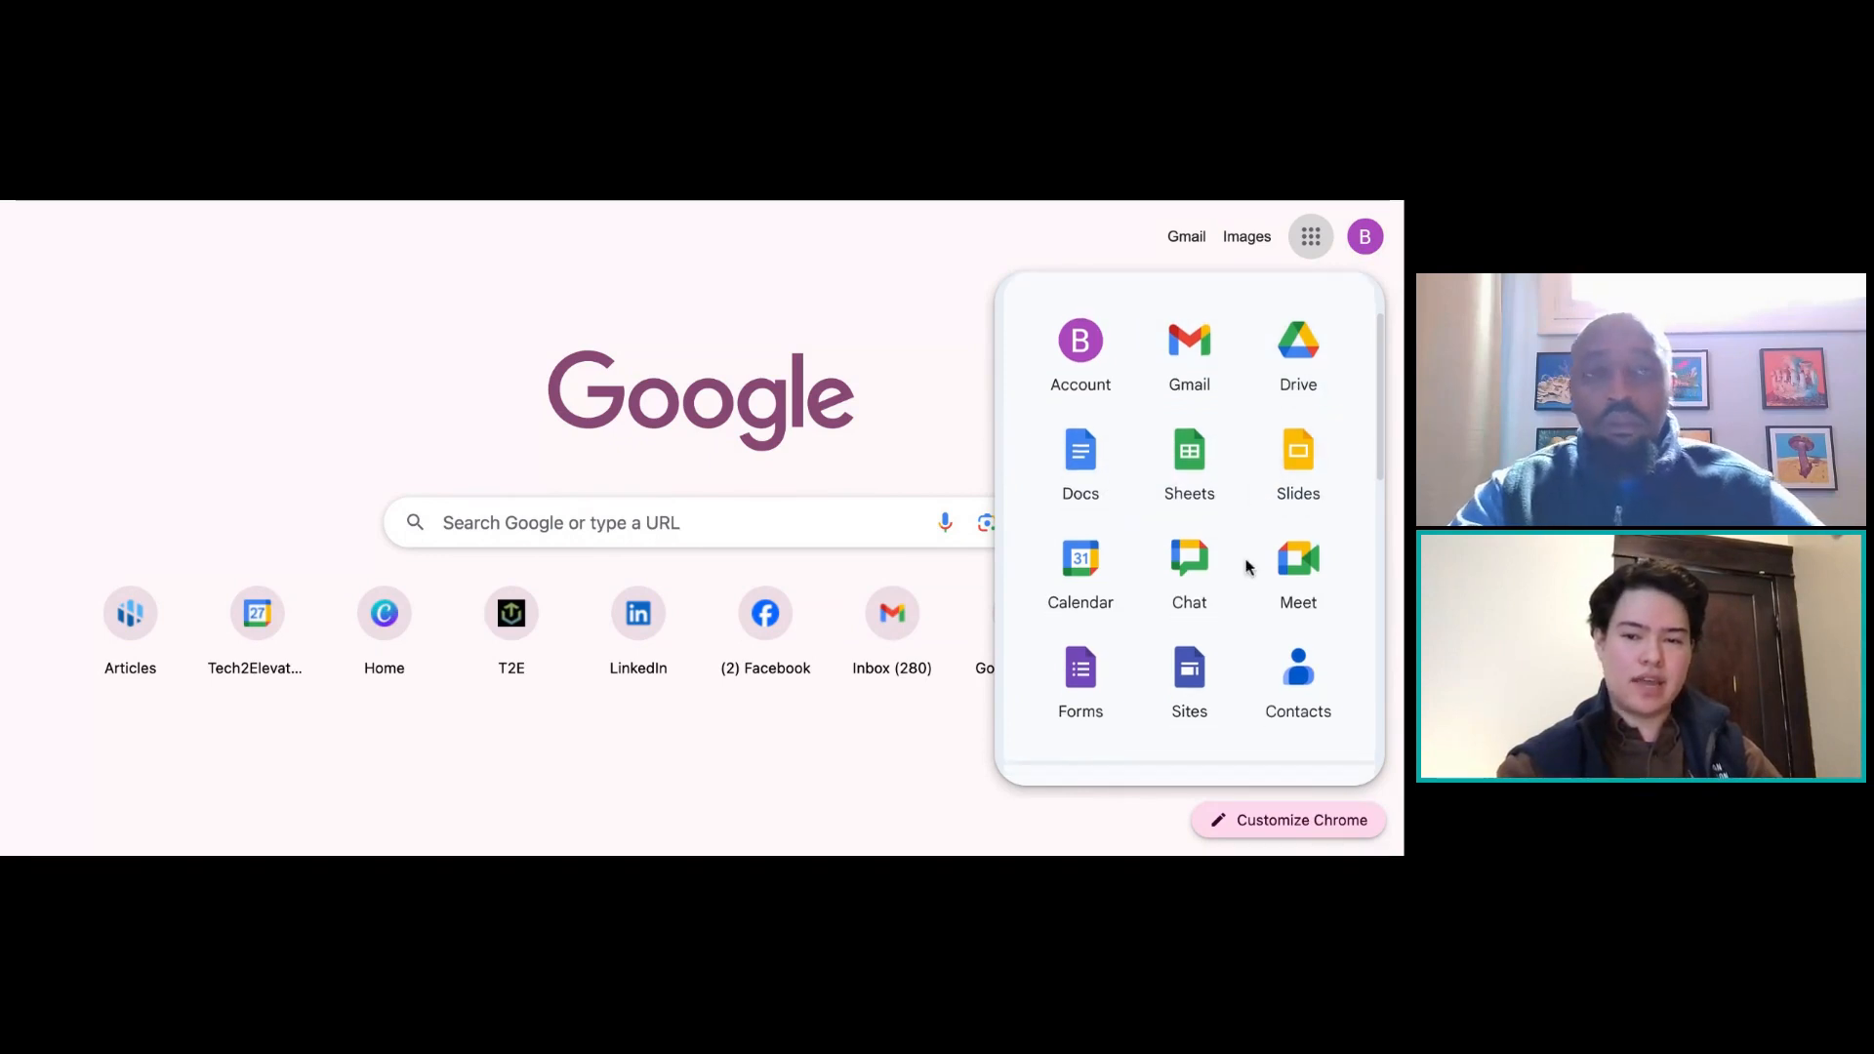
{"action": "scroll", "coordinate": [1247, 566], "scroll_direction": "down", "scroll_amount": 7}
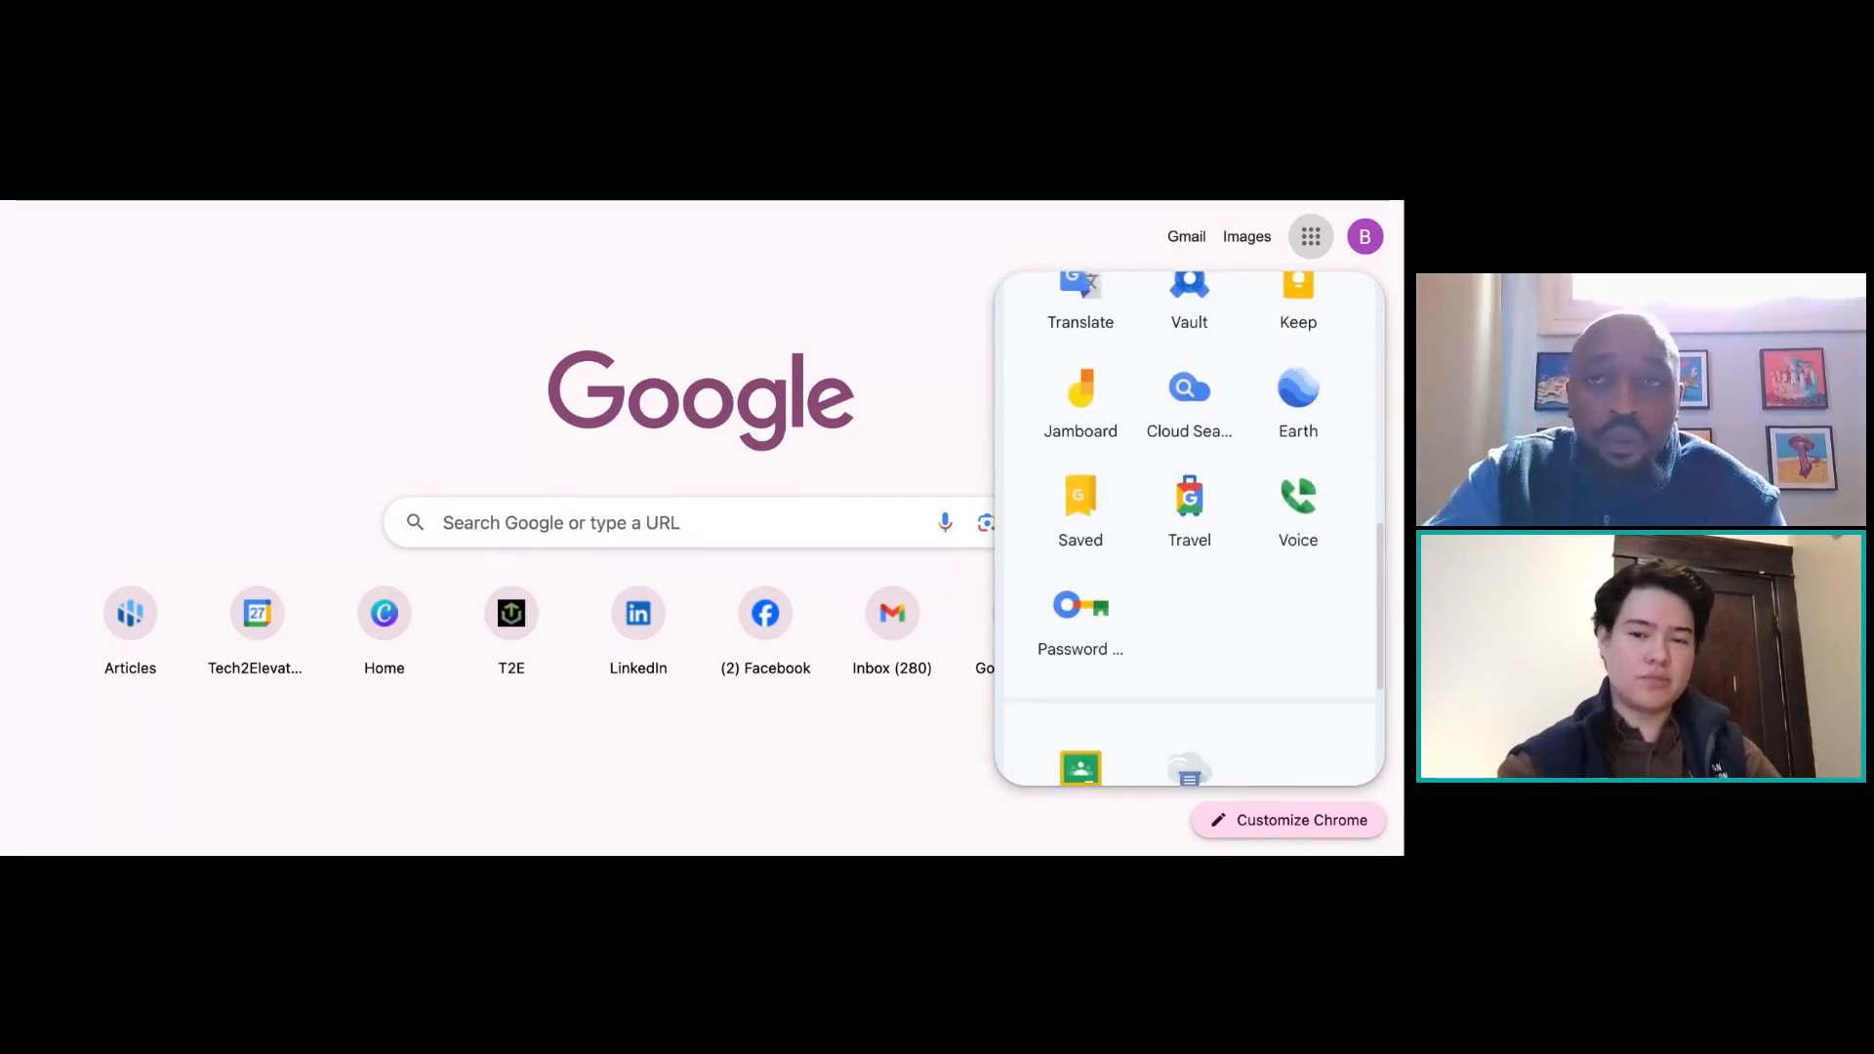
{"action": "scroll", "coordinate": [1210, 505], "scroll_direction": "up", "scroll_amount": 8}
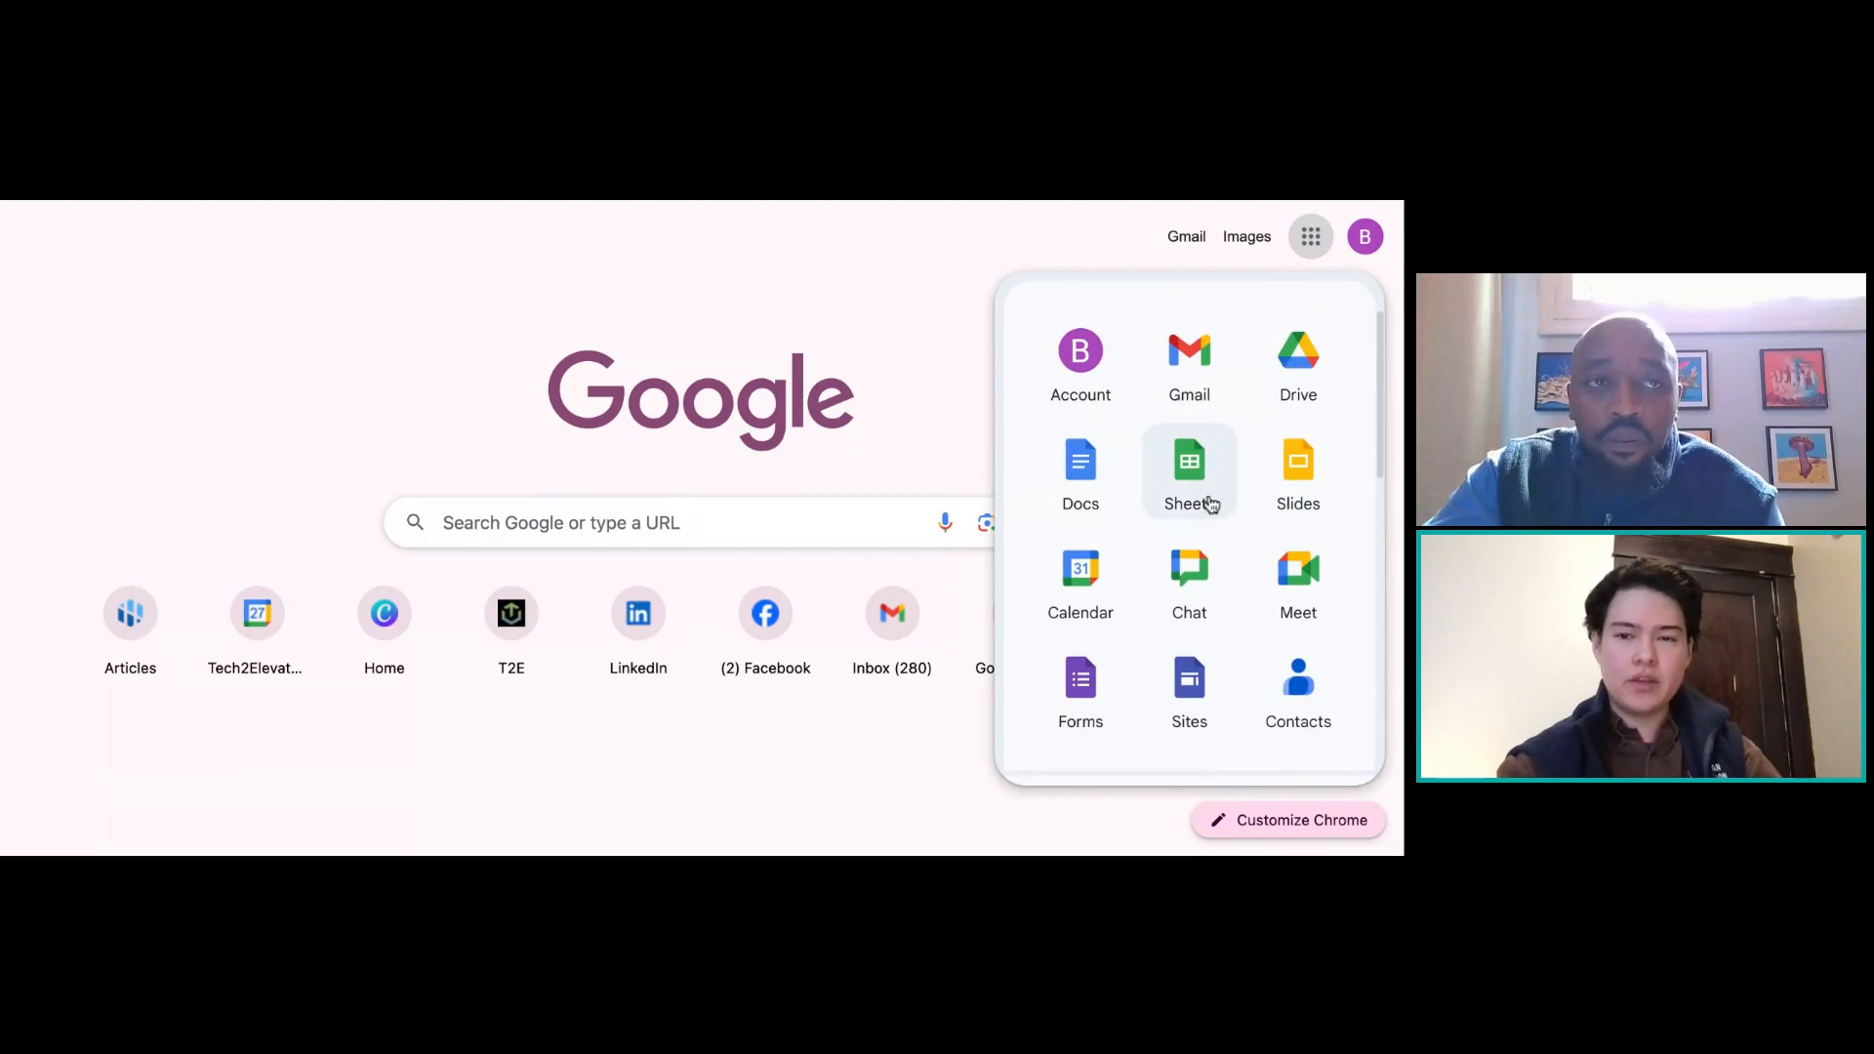
{"action": "left_click", "coordinate": [1188, 479]}
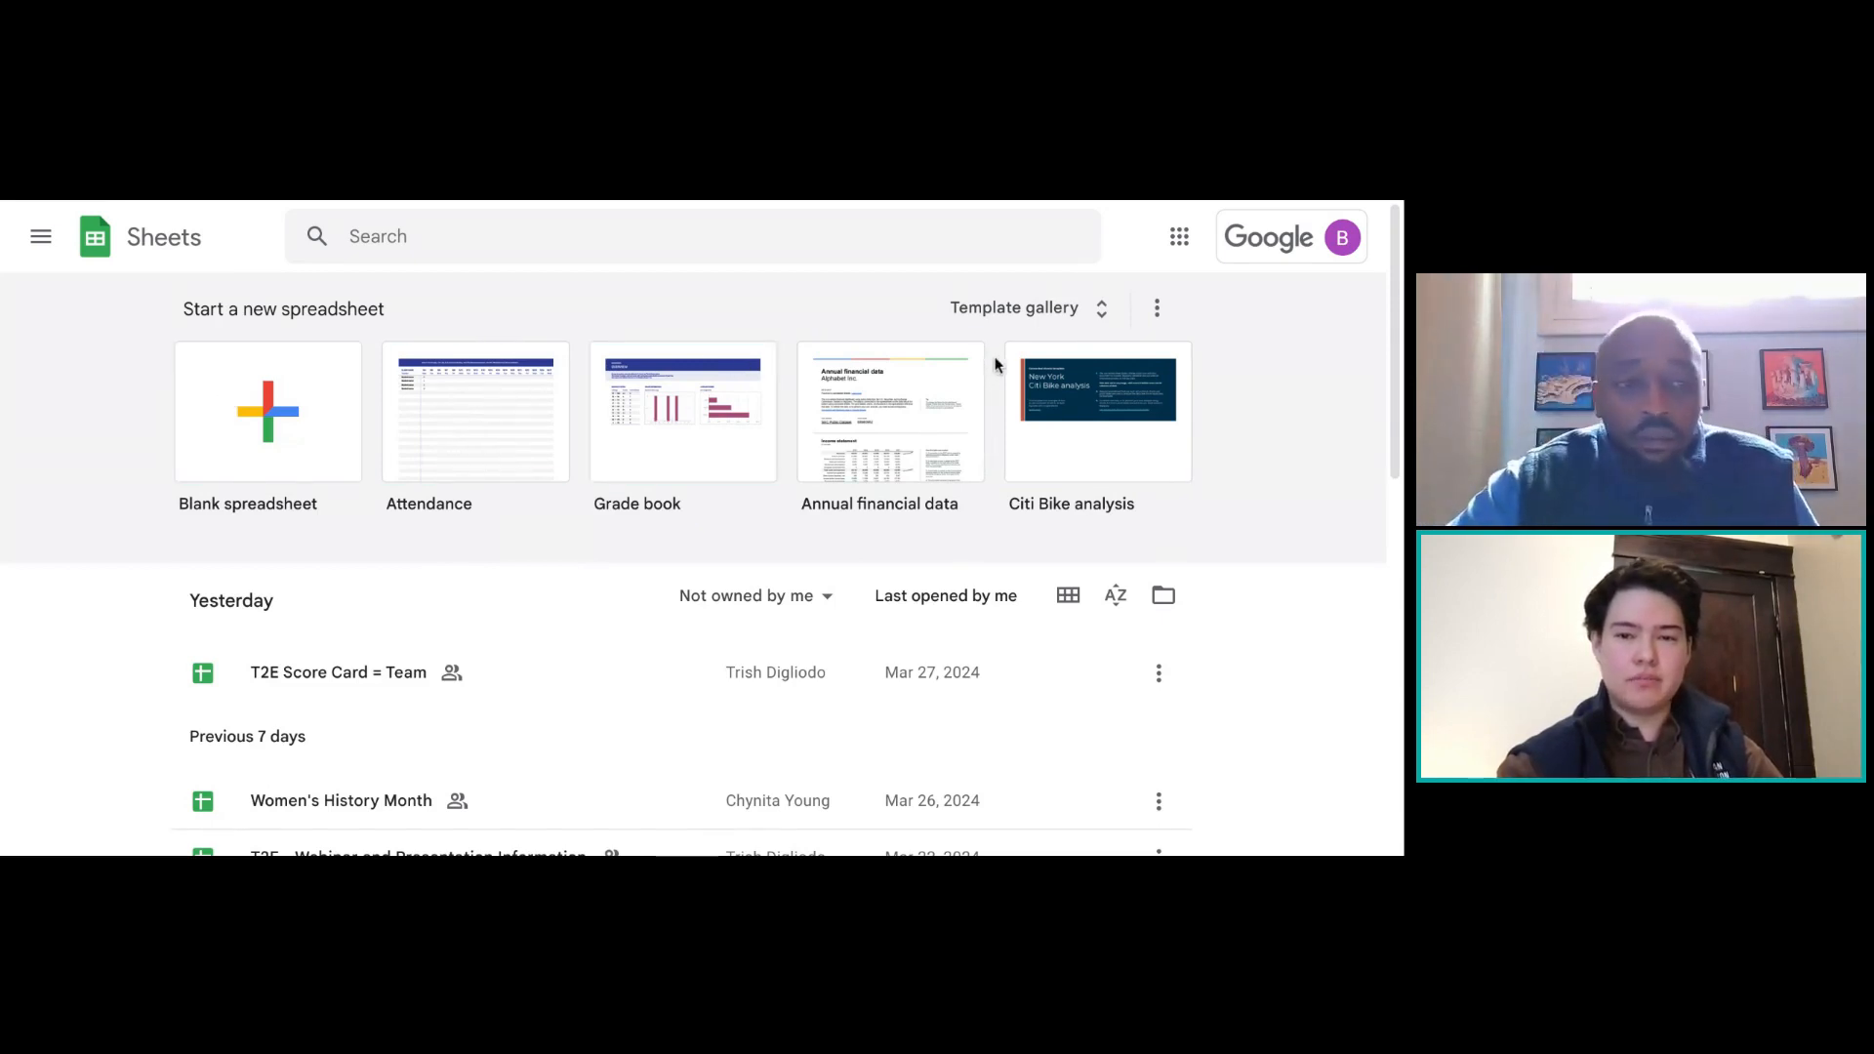
Browse the general template gallery from the education templates through to project management, and return to the Sheets home page
{"action": "left_click", "coordinate": [1040, 317]}
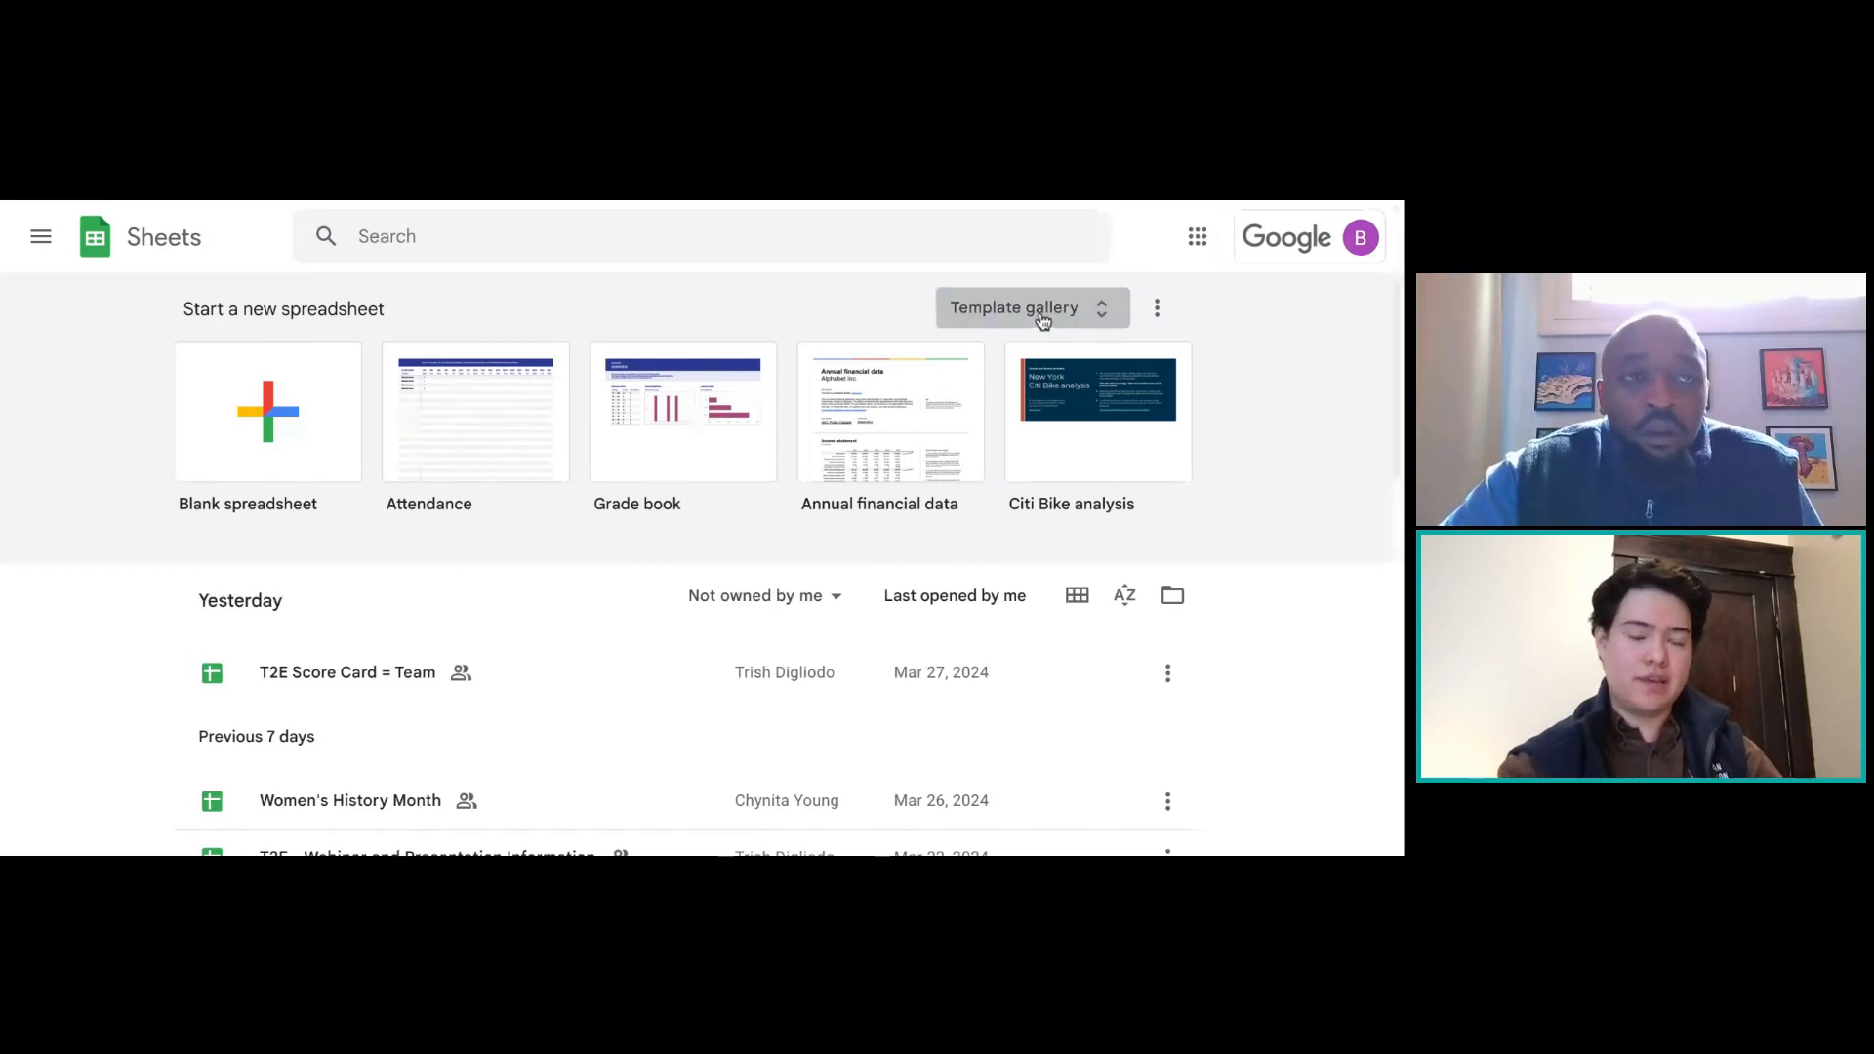
{"action": "scroll", "coordinate": [1262, 716], "scroll_direction": "down", "scroll_amount": 2}
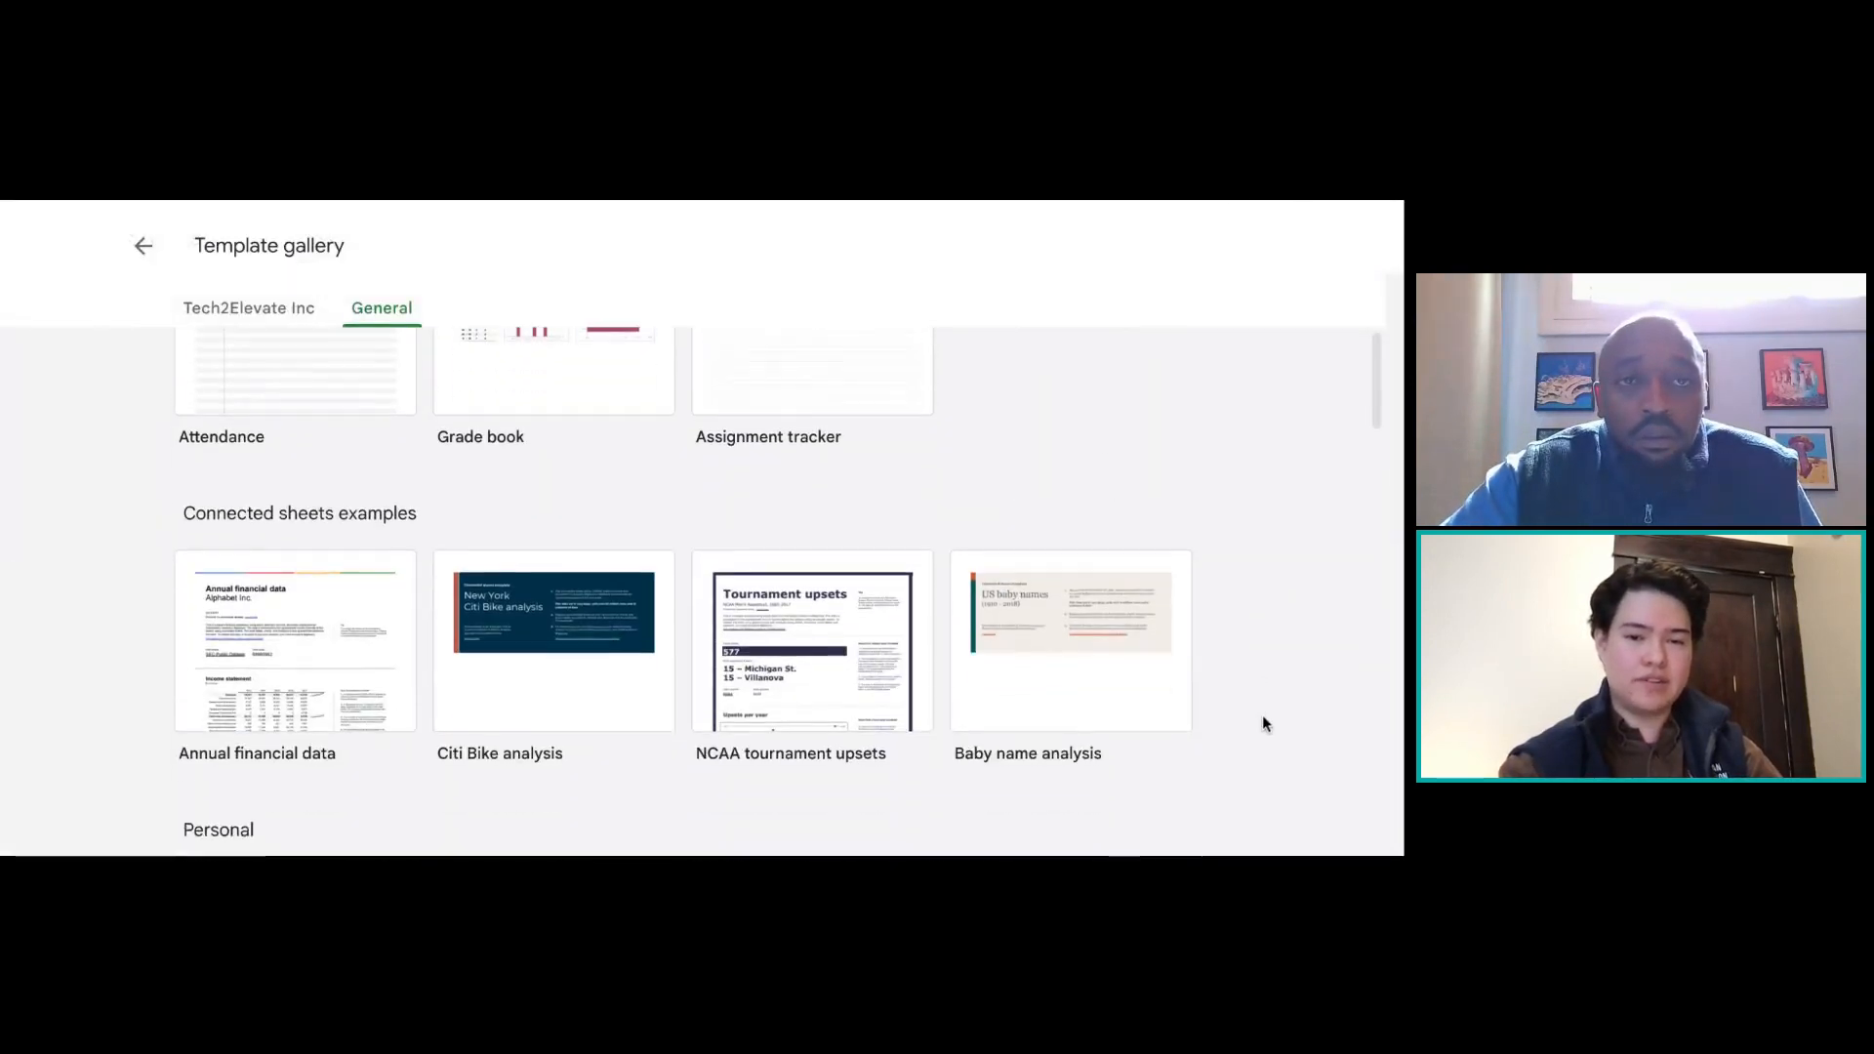
{"action": "scroll", "coordinate": [1262, 717], "scroll_direction": "down", "scroll_amount": 1}
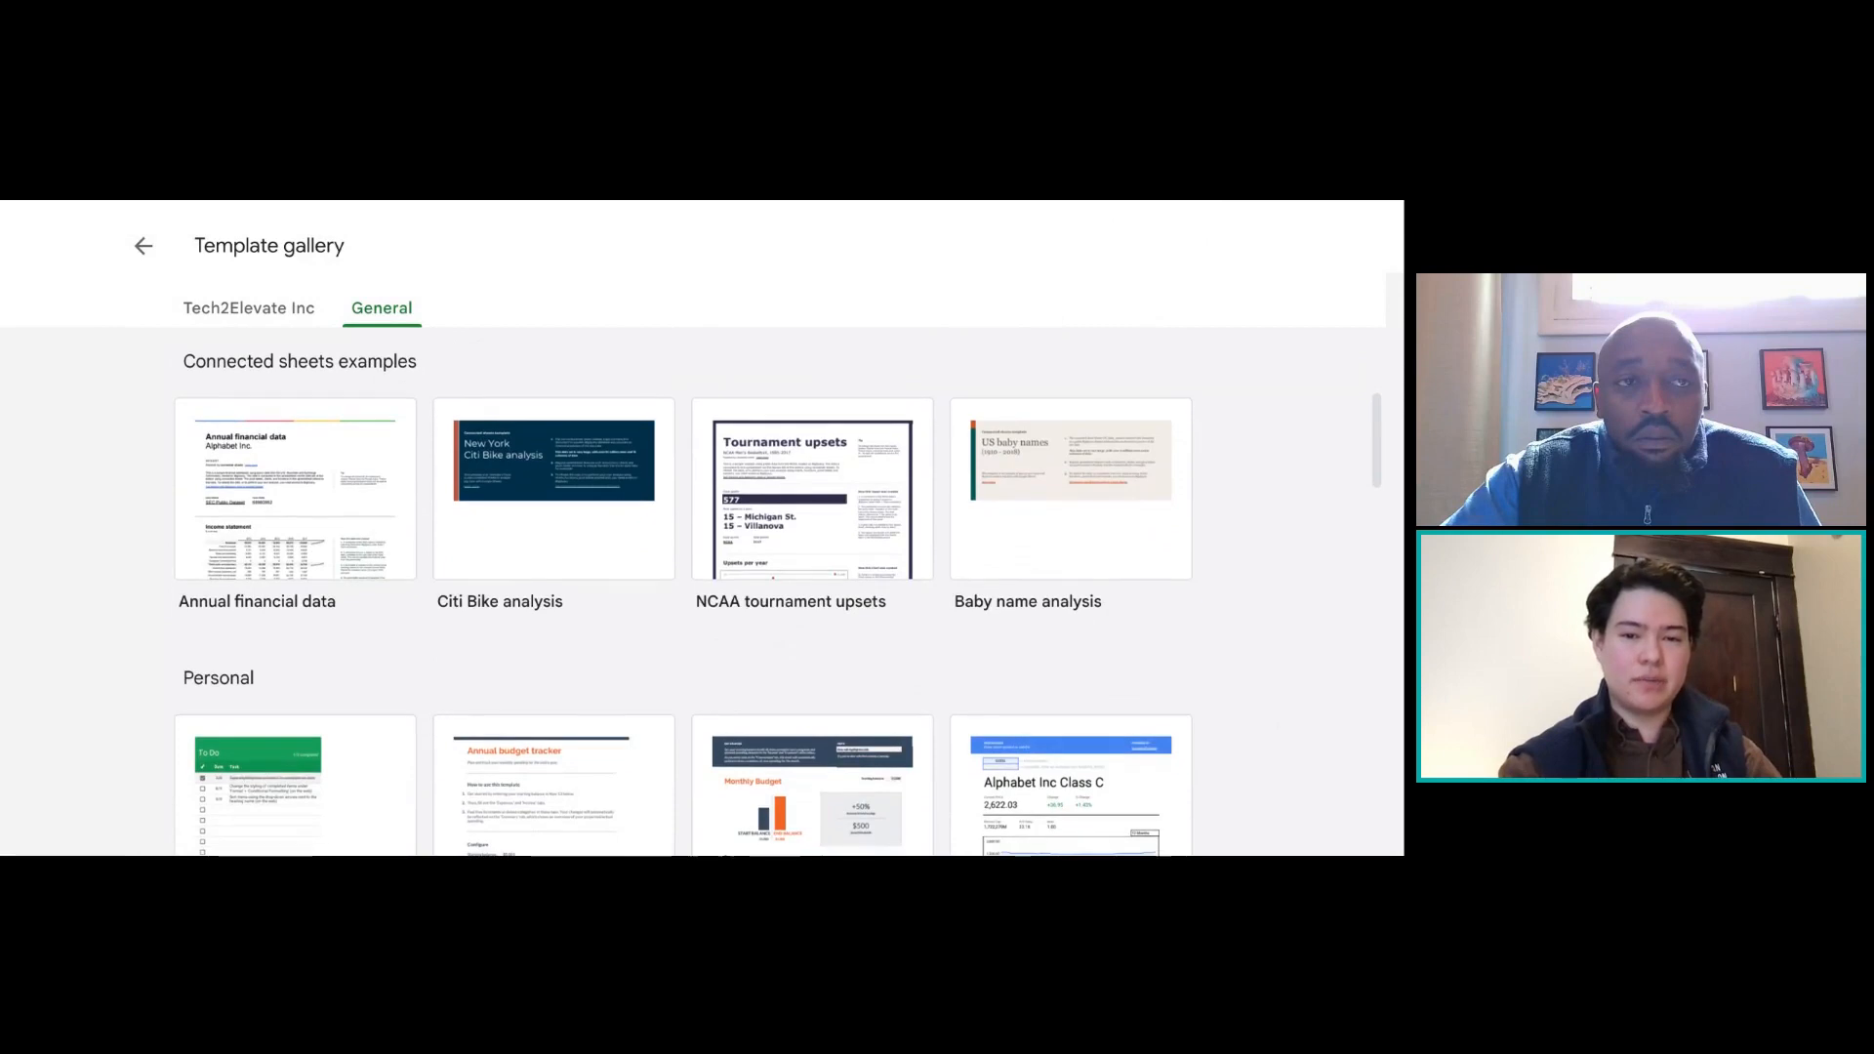
{"action": "scroll", "coordinate": [683, 591], "scroll_direction": "down", "scroll_amount": 4}
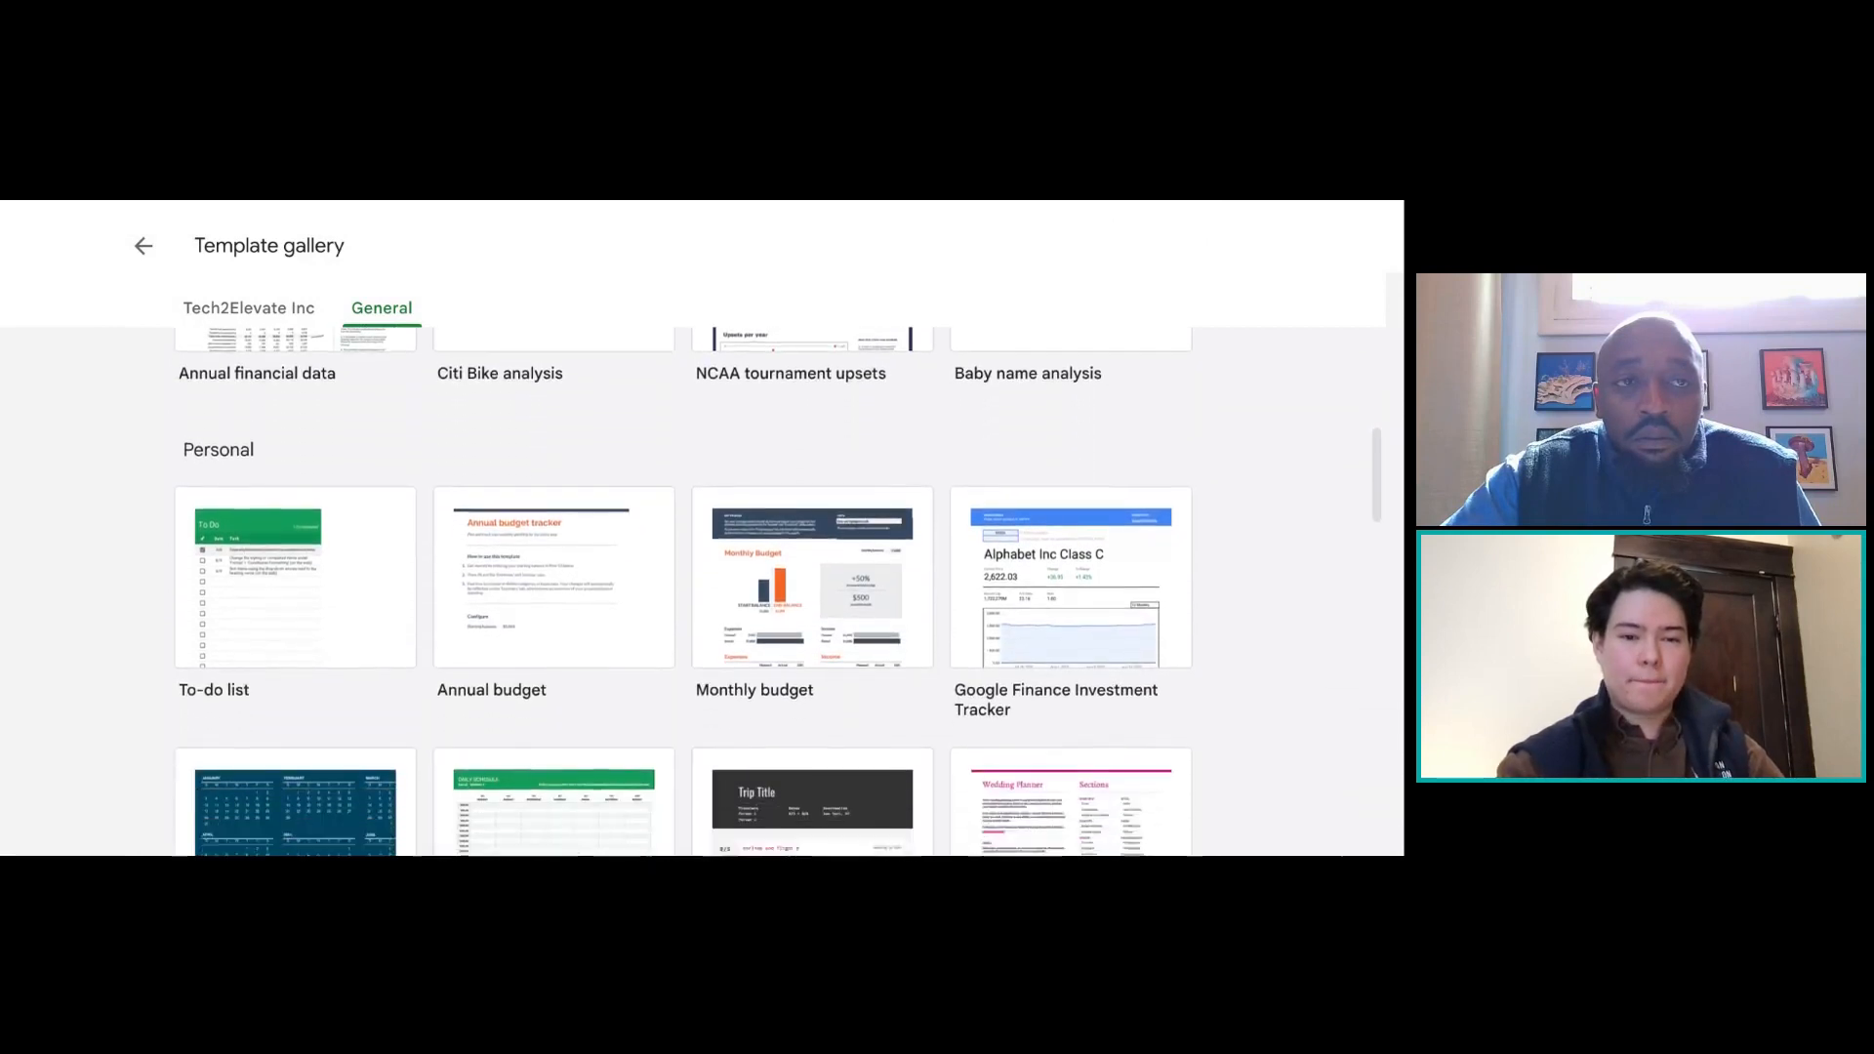
{"action": "scroll", "coordinate": [683, 591], "scroll_direction": "down", "scroll_amount": 4}
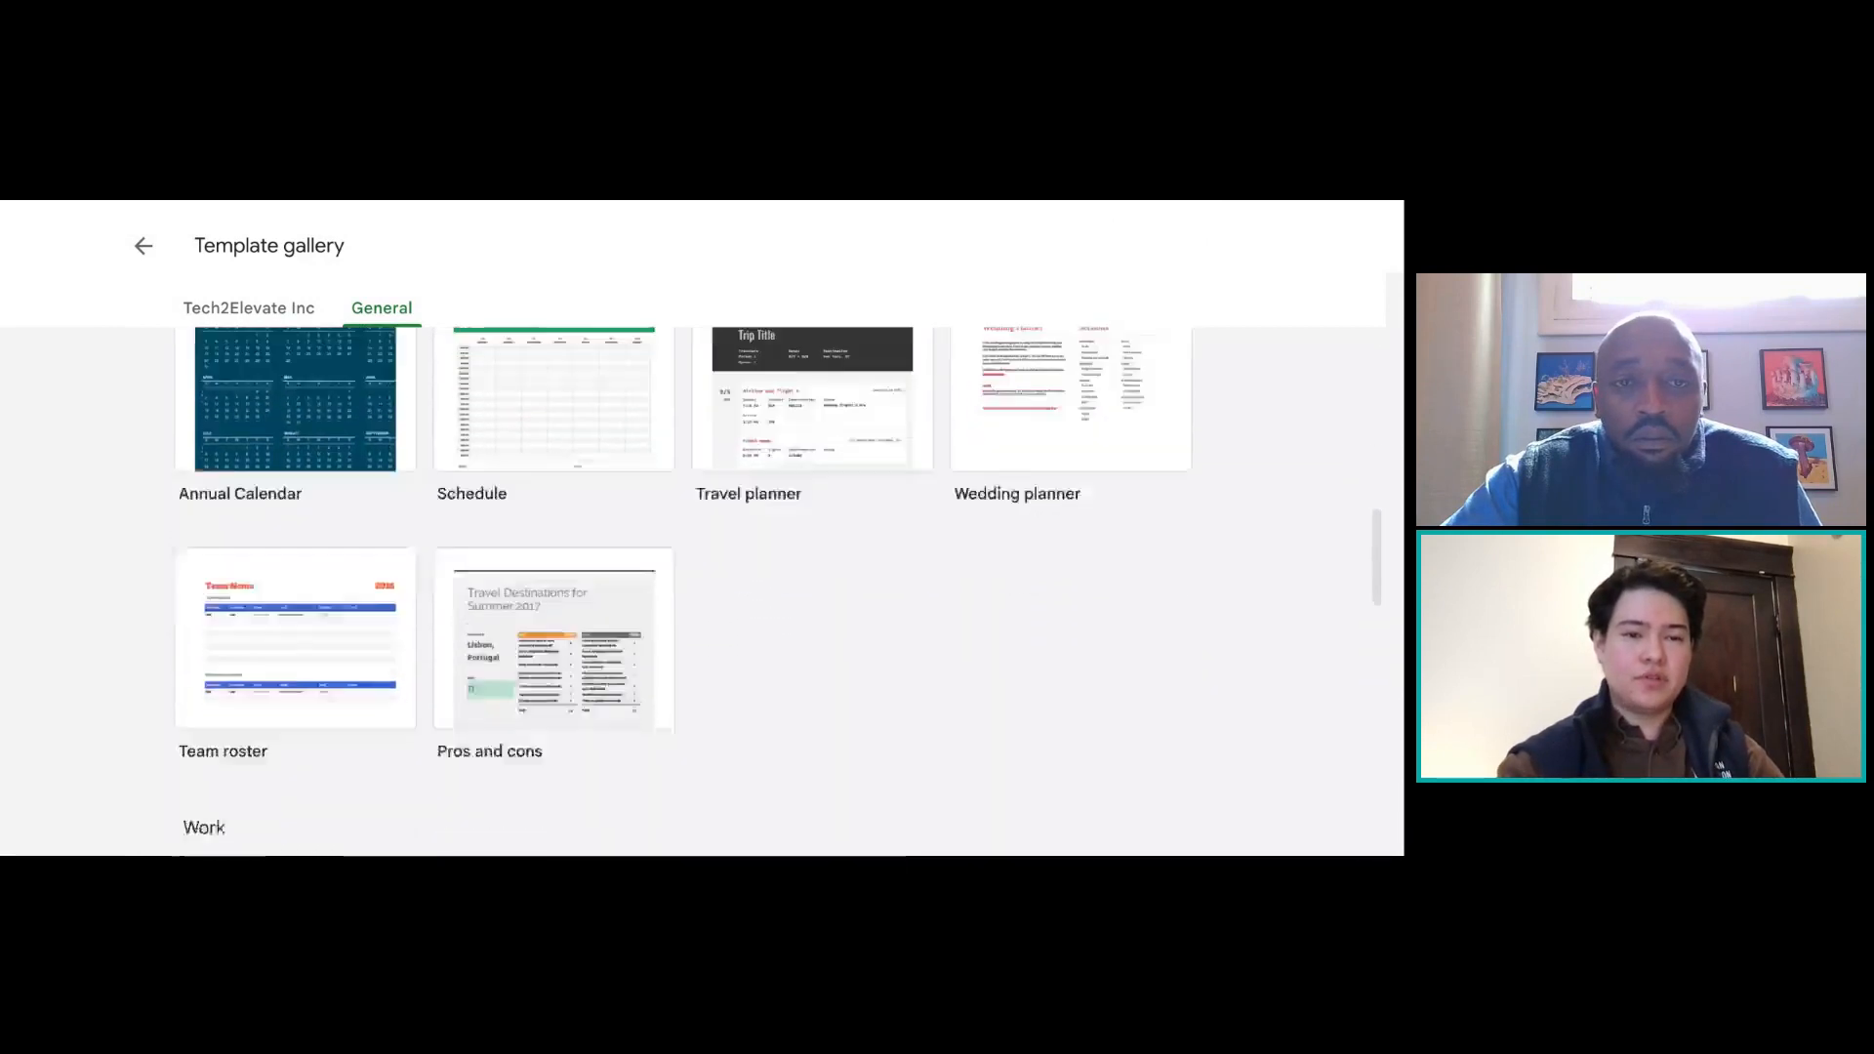
{"action": "scroll", "coordinate": [1192, 699], "scroll_direction": "up", "scroll_amount": 1}
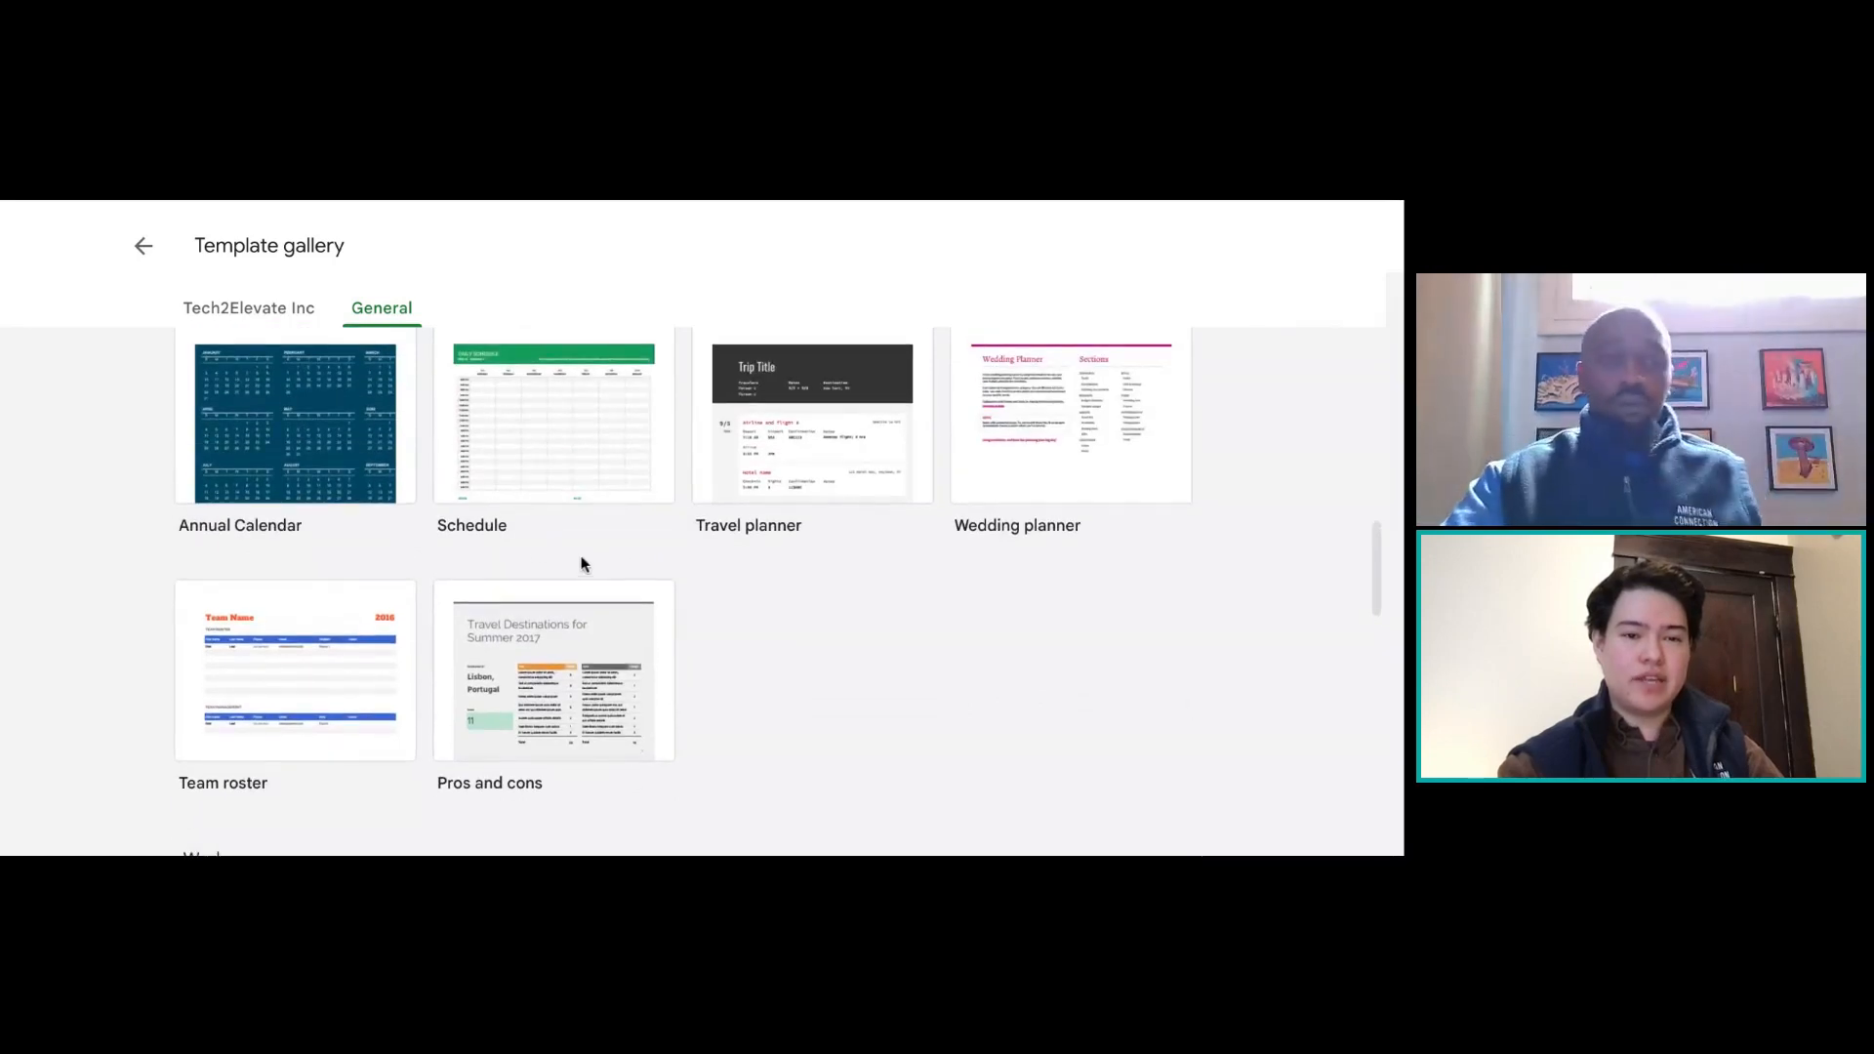
{"action": "scroll", "coordinate": [1198, 654], "scroll_direction": "down", "scroll_amount": 3}
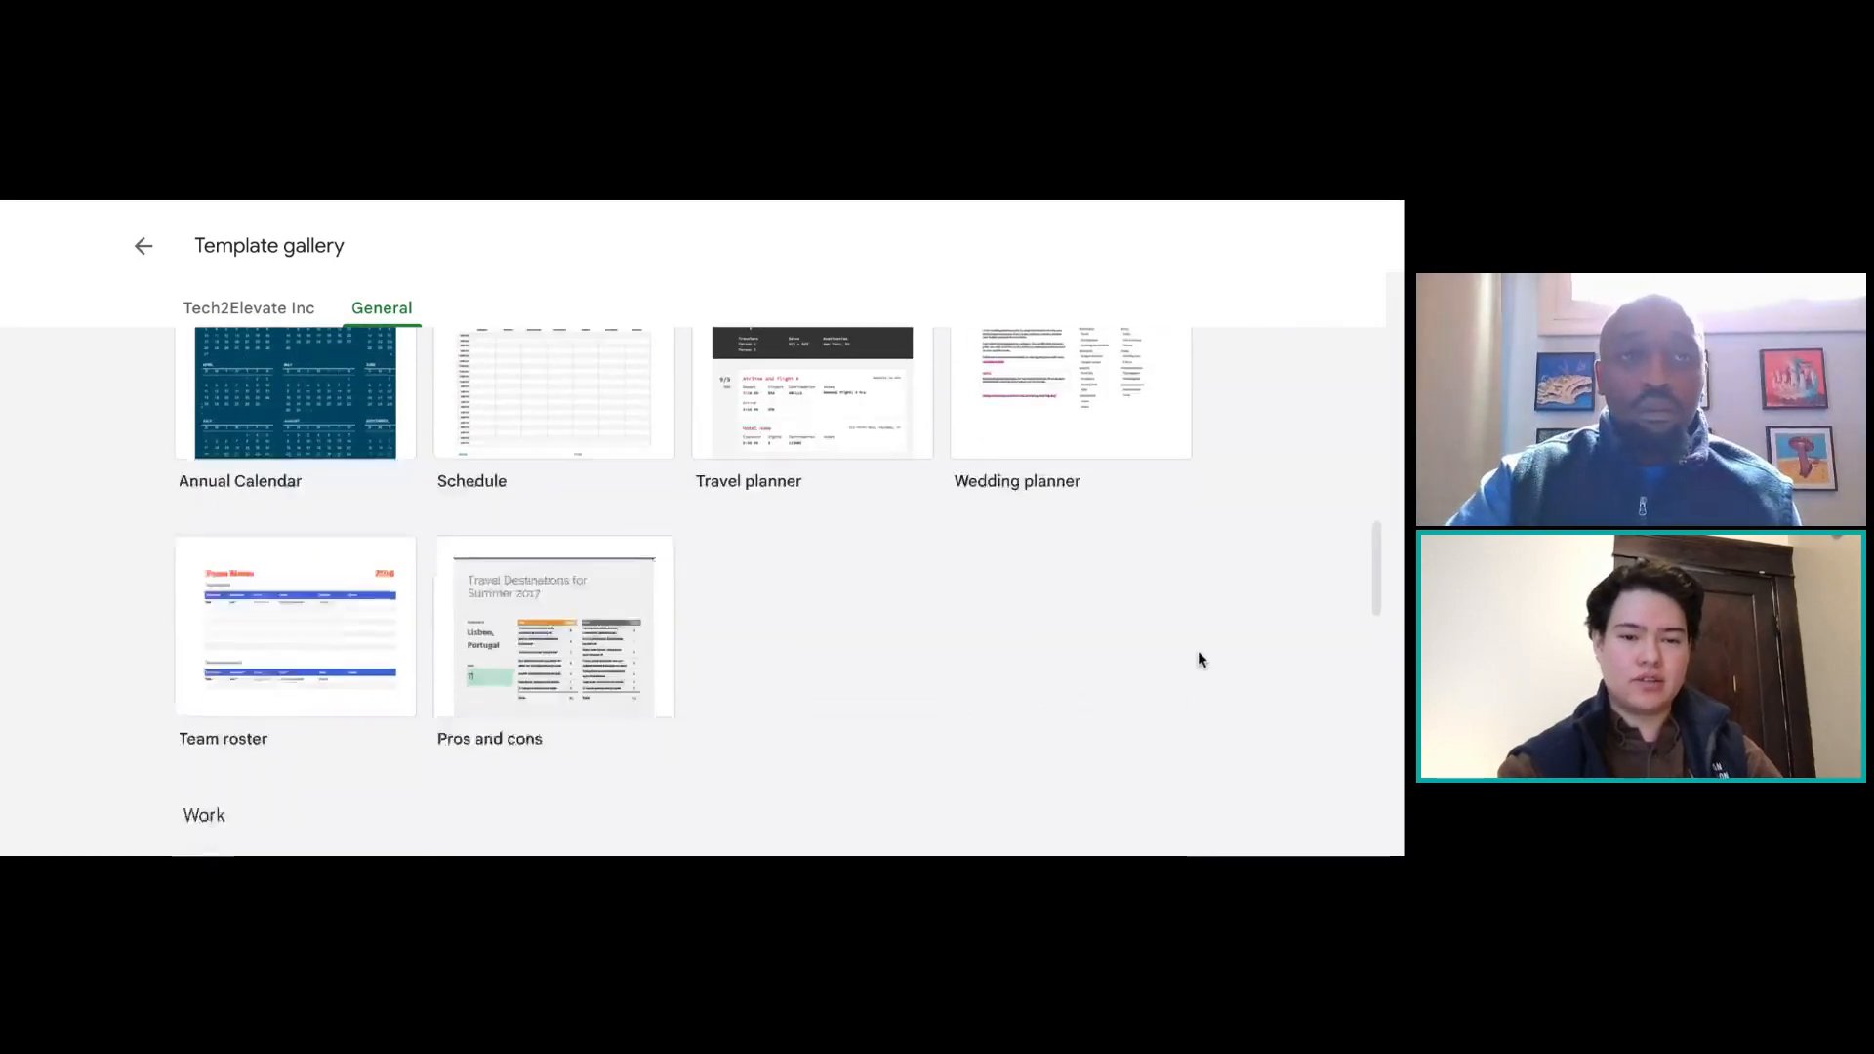
{"action": "scroll", "coordinate": [1197, 660], "scroll_direction": "down", "scroll_amount": 5}
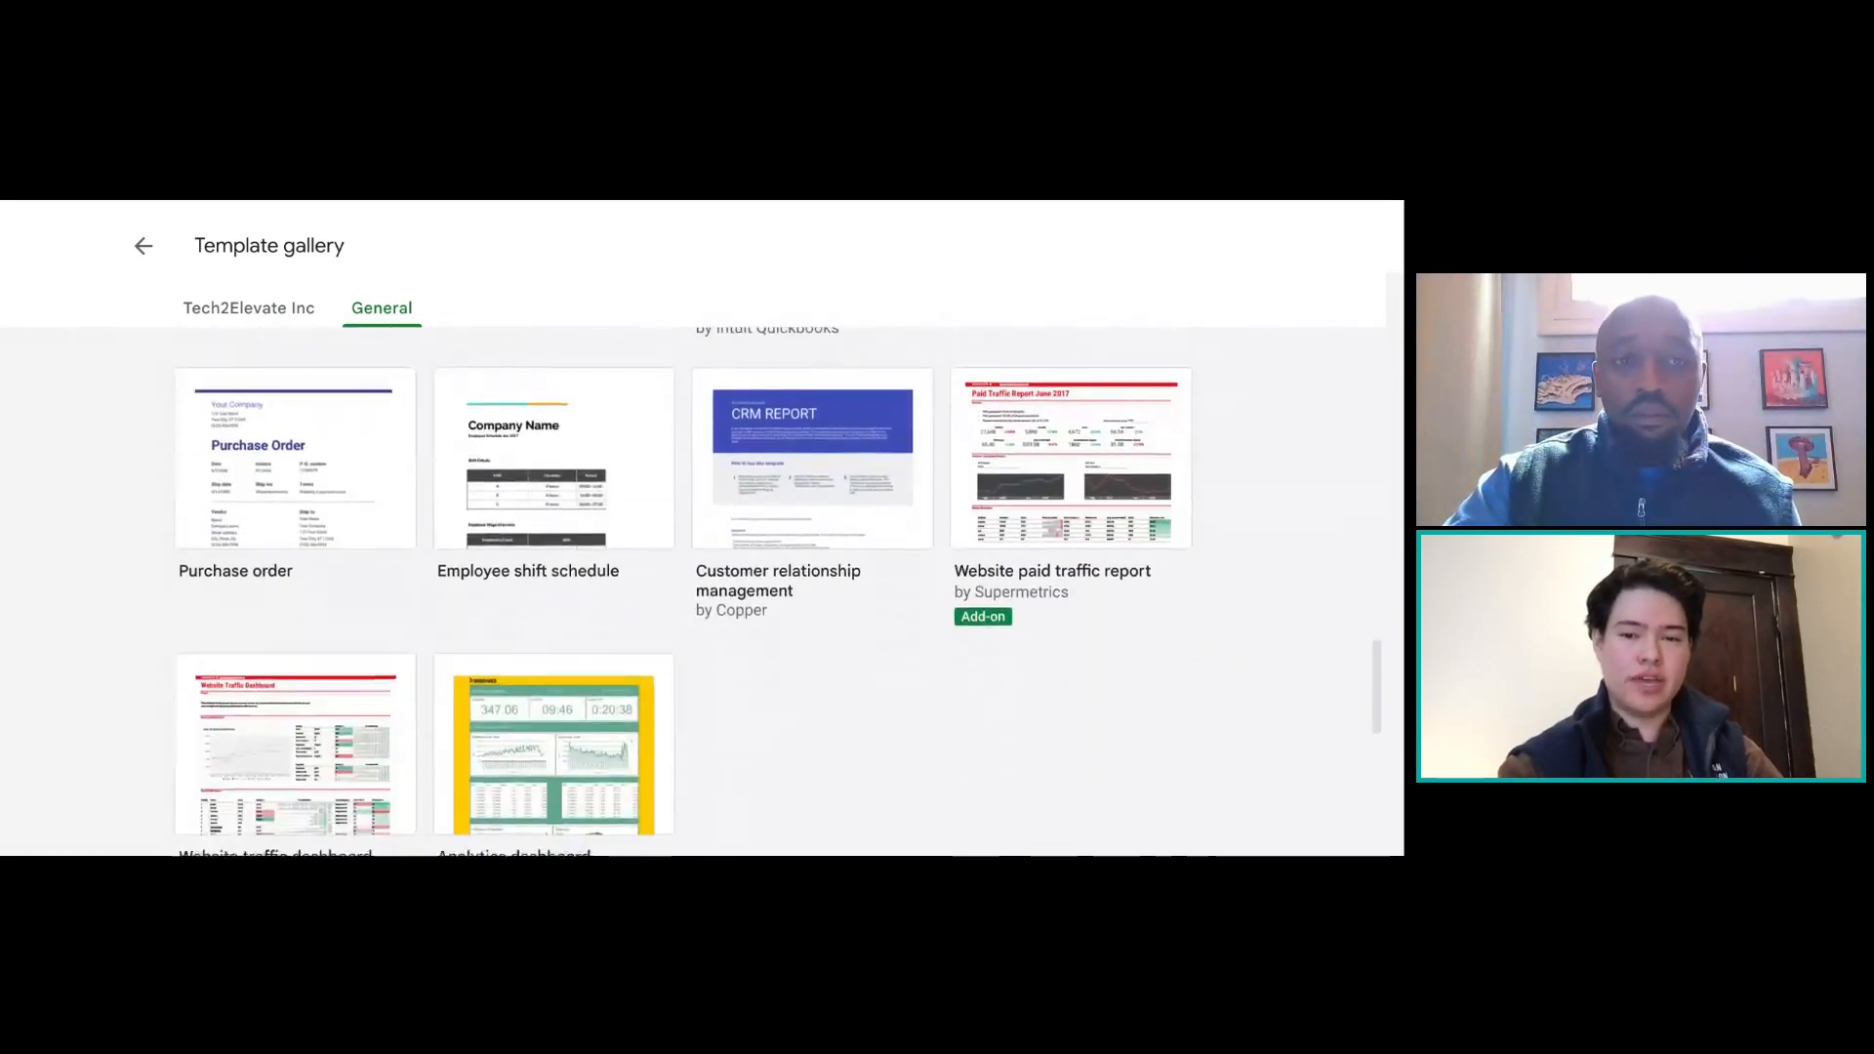
{"action": "scroll", "coordinate": [1034, 721], "scroll_direction": "down", "scroll_amount": 2}
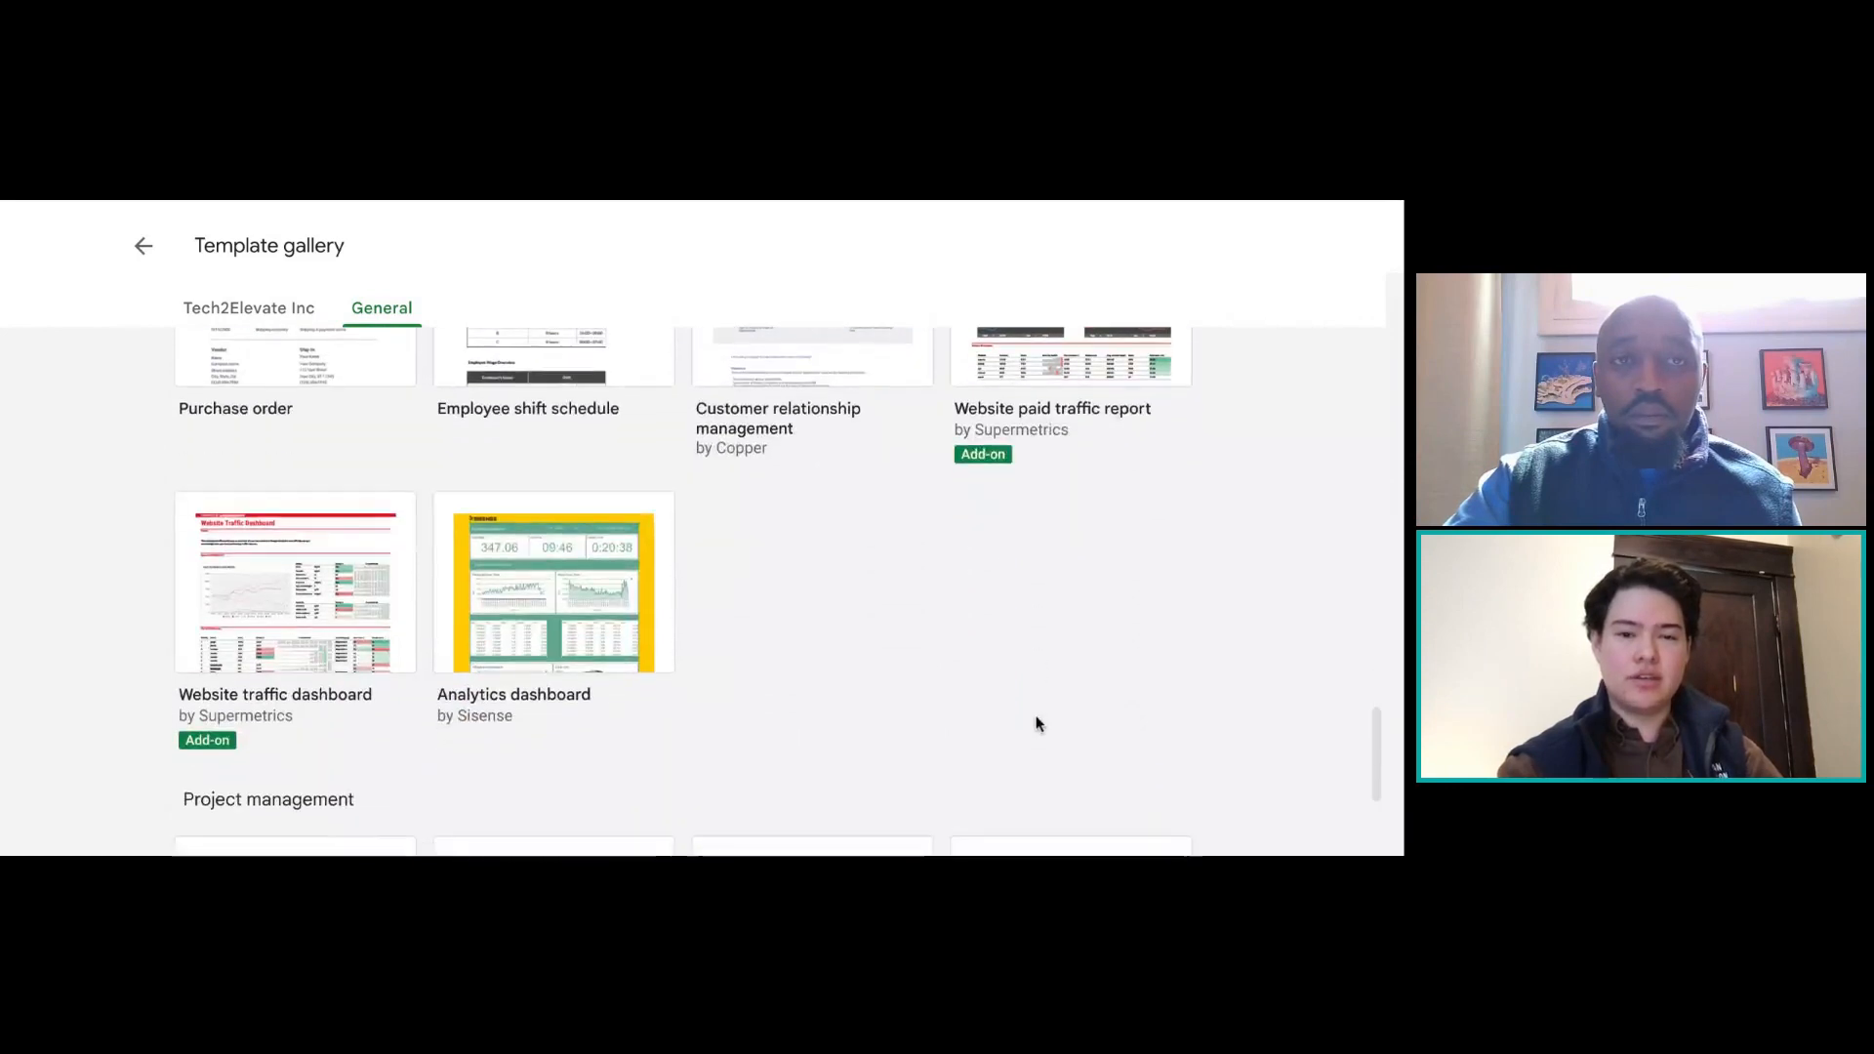
{"action": "scroll", "coordinate": [779, 683], "scroll_direction": "down", "scroll_amount": 3}
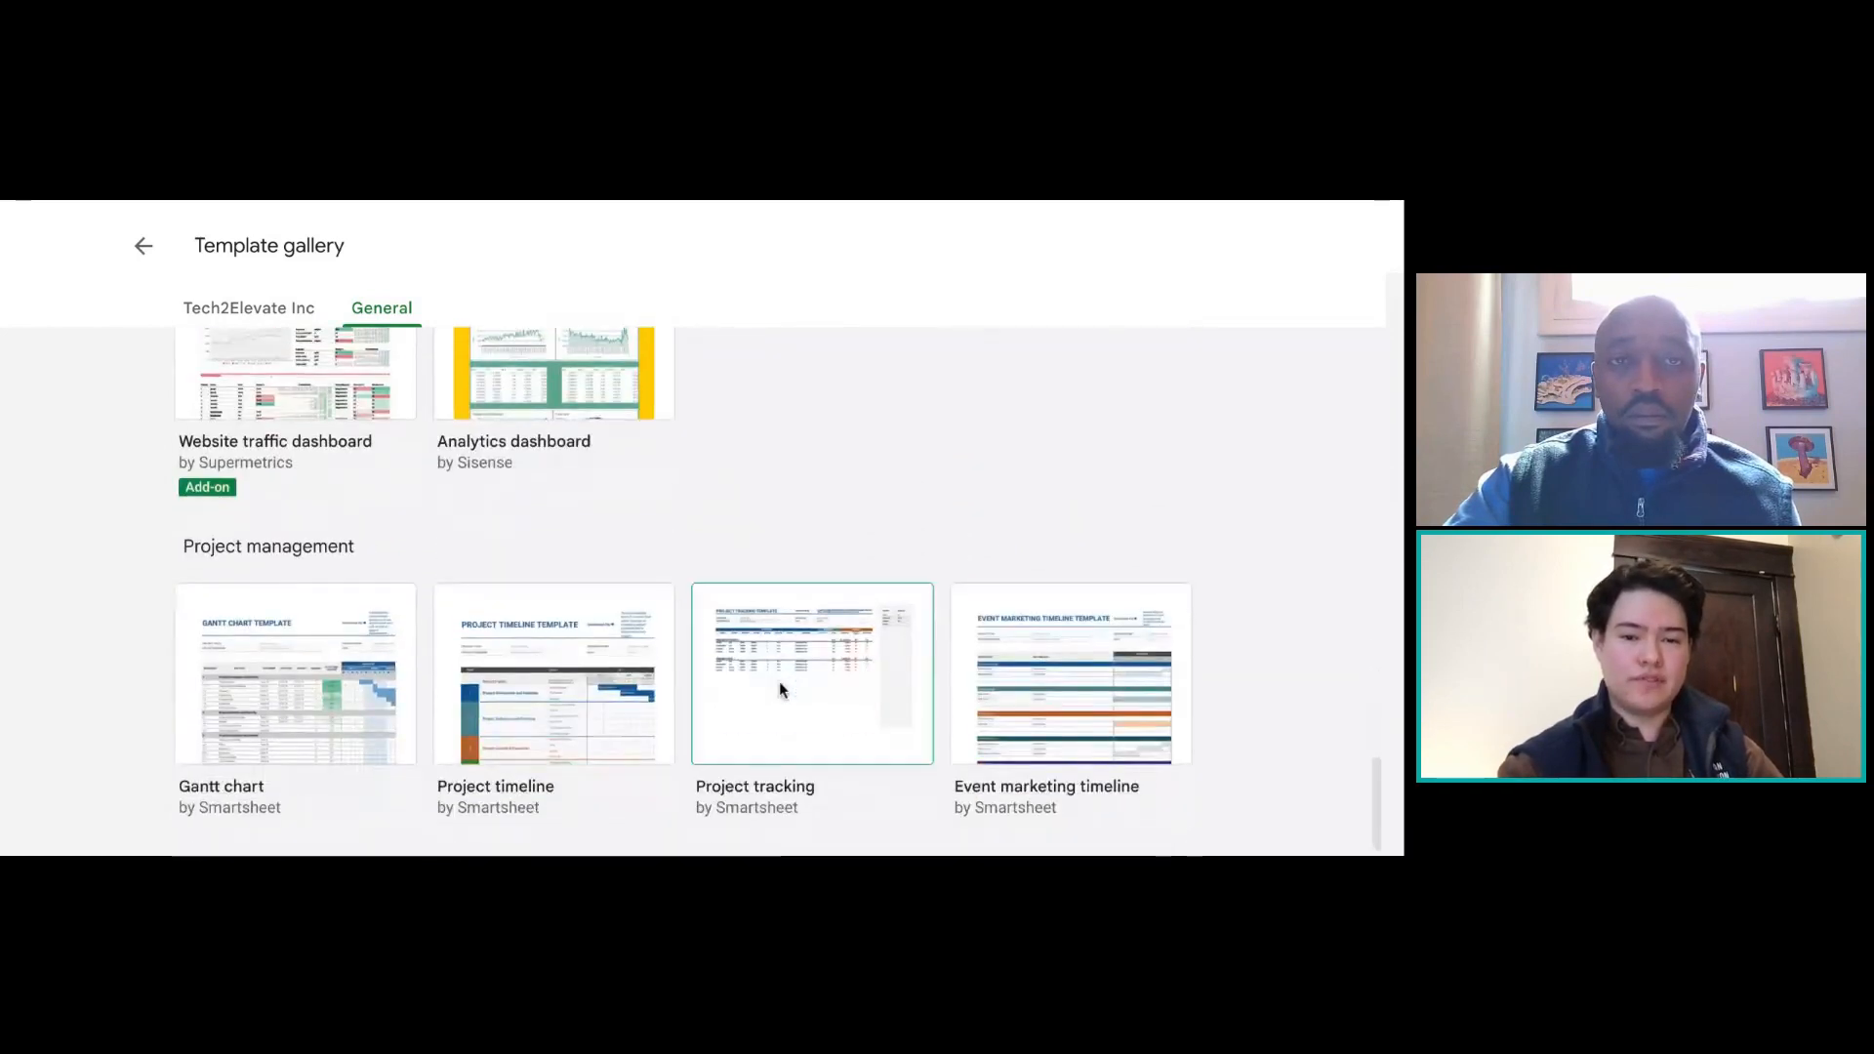
{"action": "scroll", "coordinate": [711, 513], "scroll_direction": "up", "scroll_amount": 3}
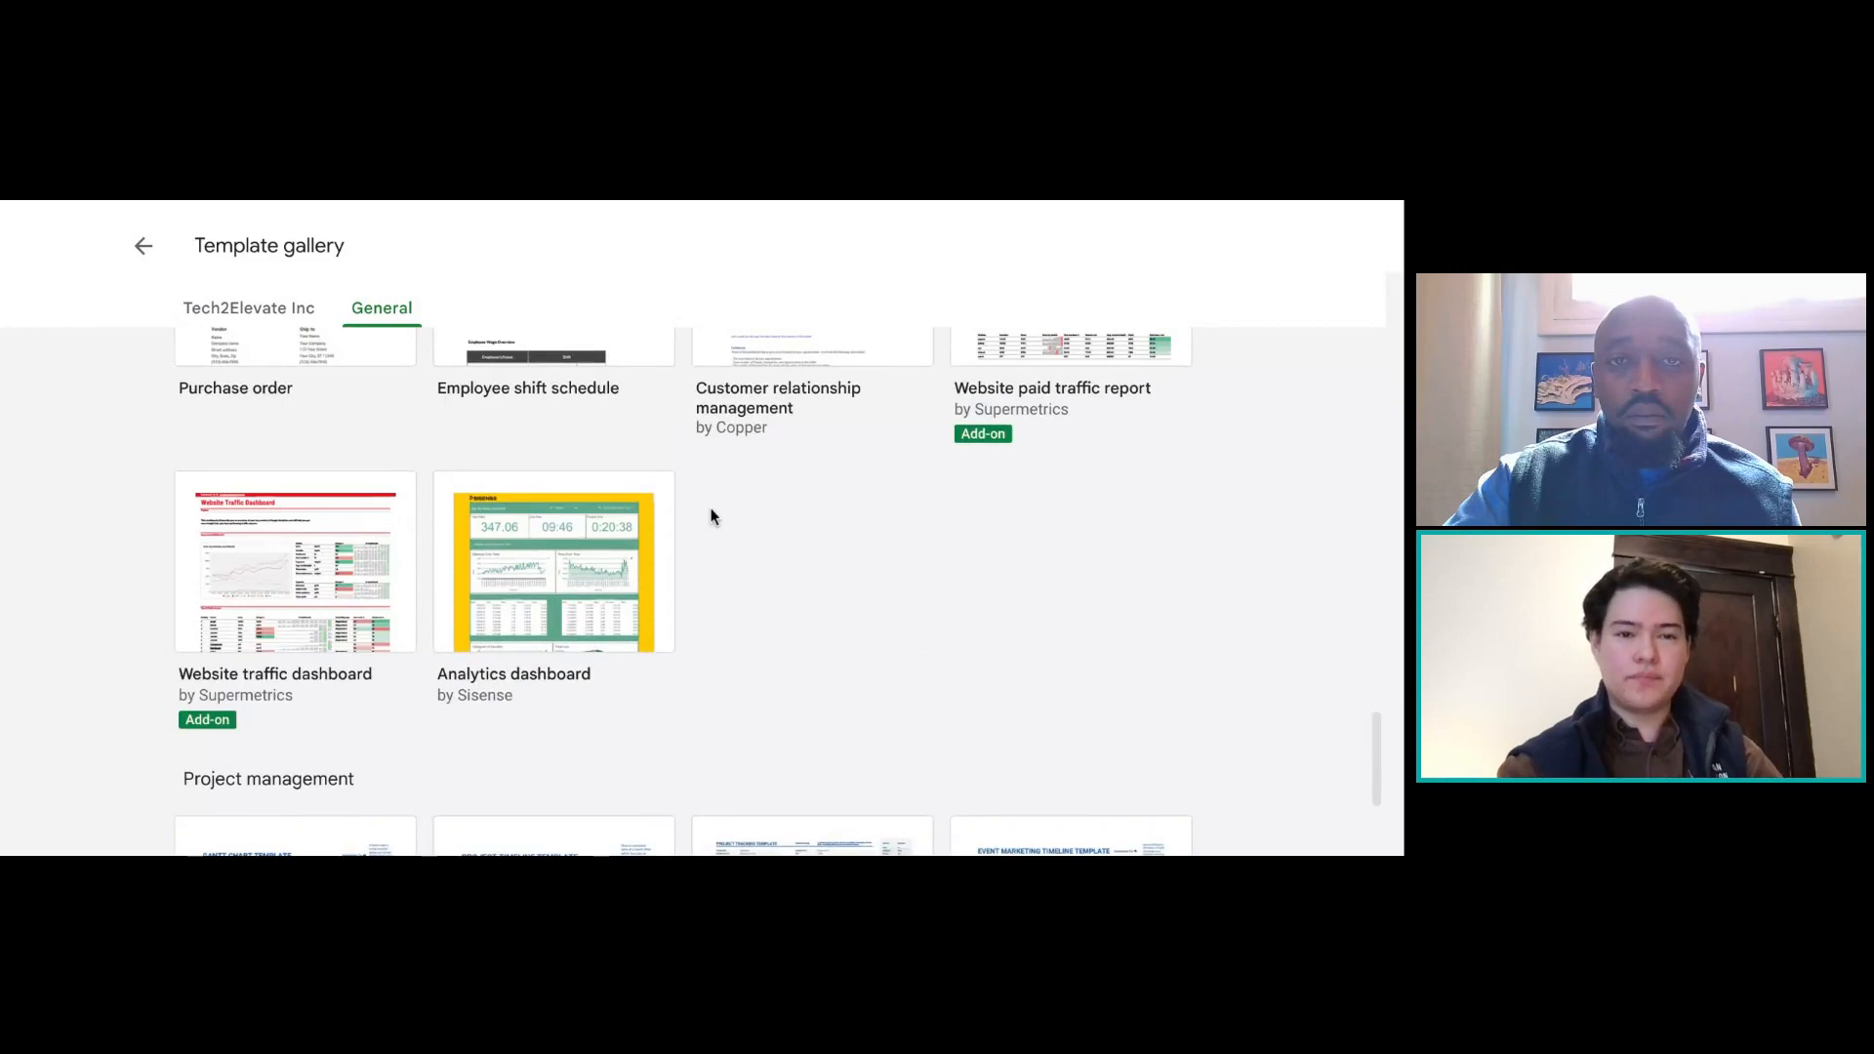
{"action": "scroll", "coordinate": [710, 516], "scroll_direction": "up", "scroll_amount": 10}
{"action": "left_click", "coordinate": [145, 245]}
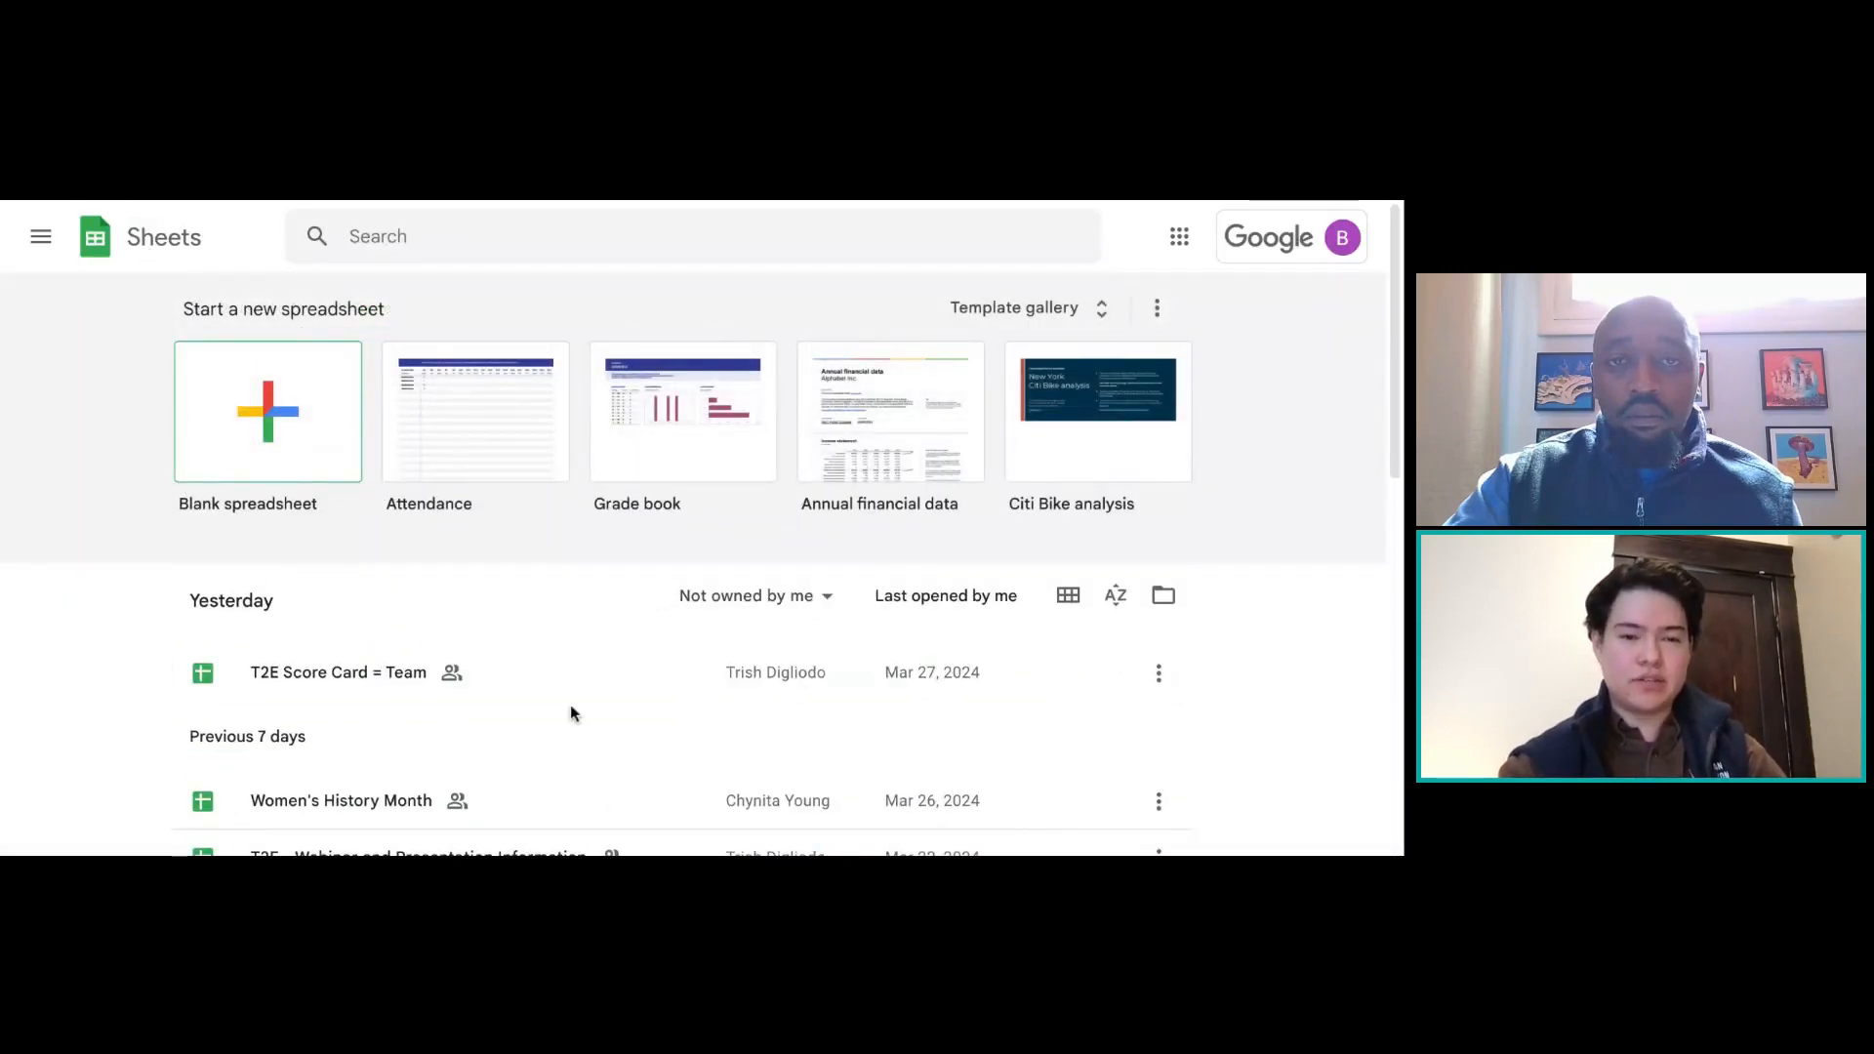
Search the spreadsheets for "sheets" and open the Google Sheets Training file
{"action": "scroll", "coordinate": [570, 705], "scroll_direction": "down", "scroll_amount": 2}
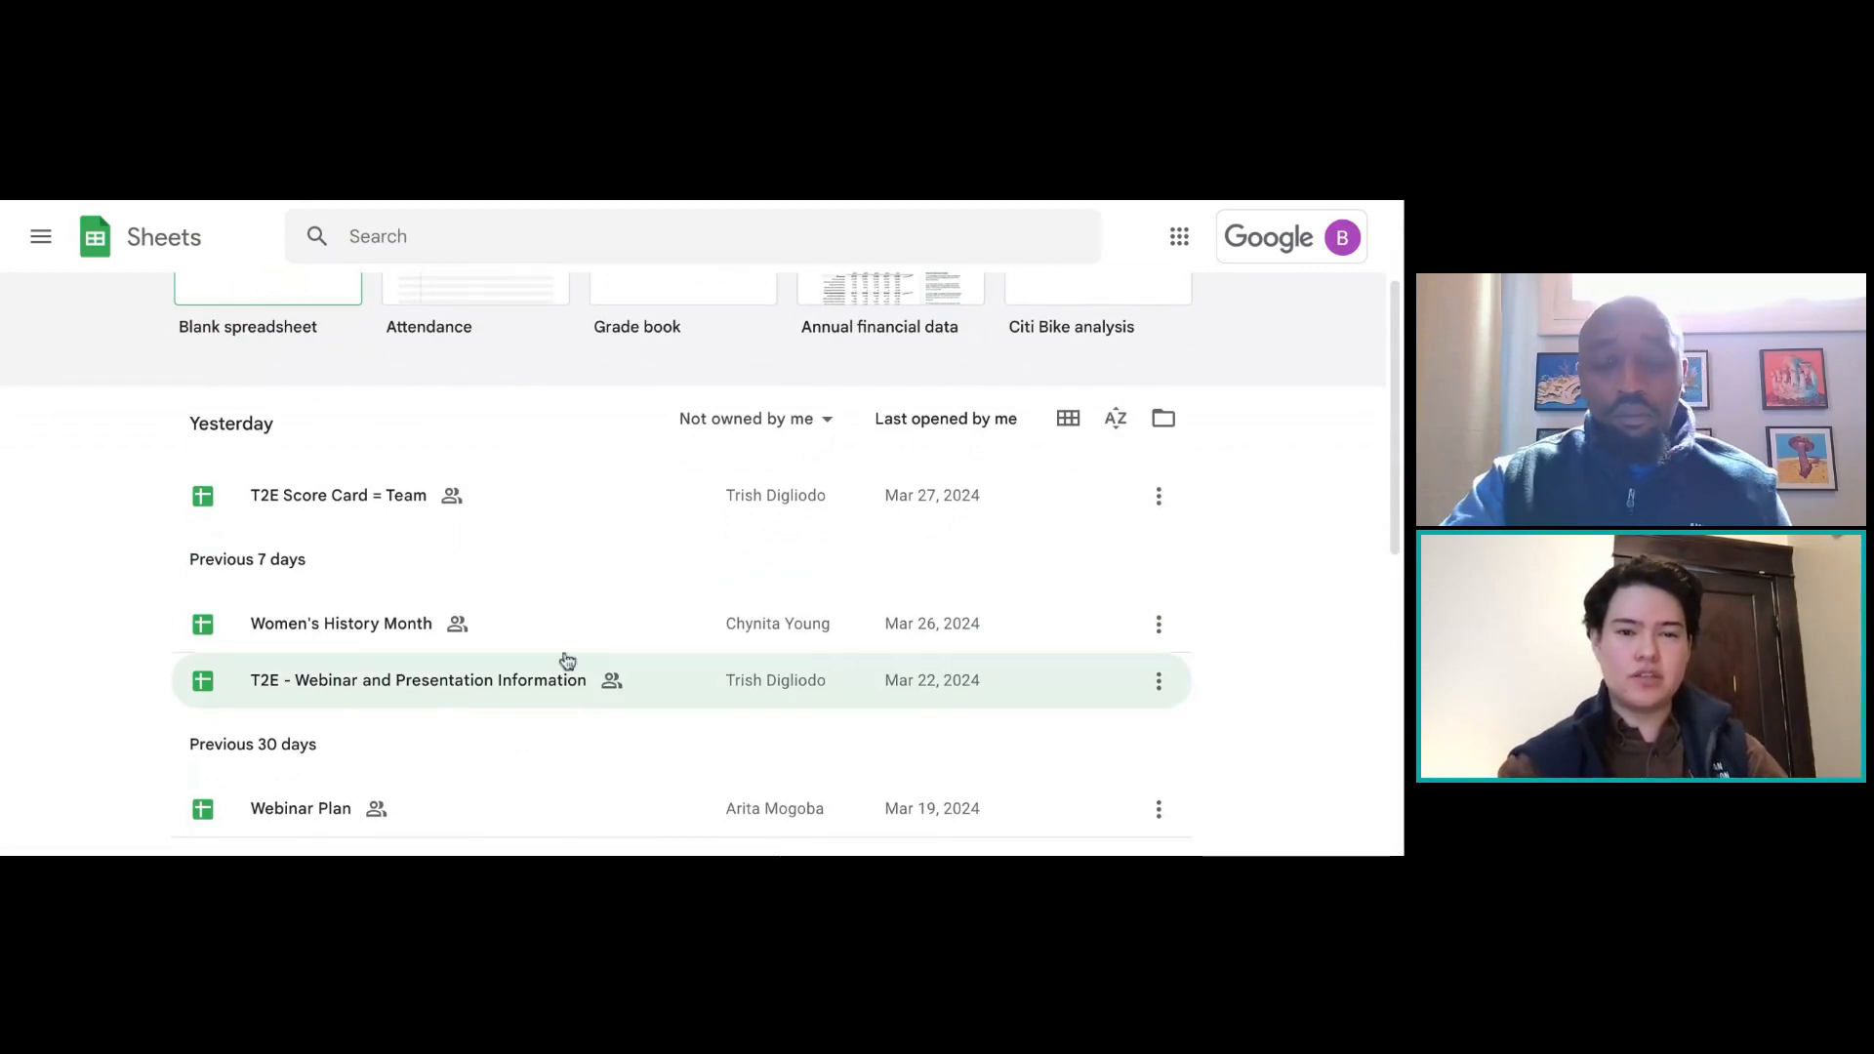
{"action": "scroll", "coordinate": [567, 661], "scroll_direction": "up", "scroll_amount": 2}
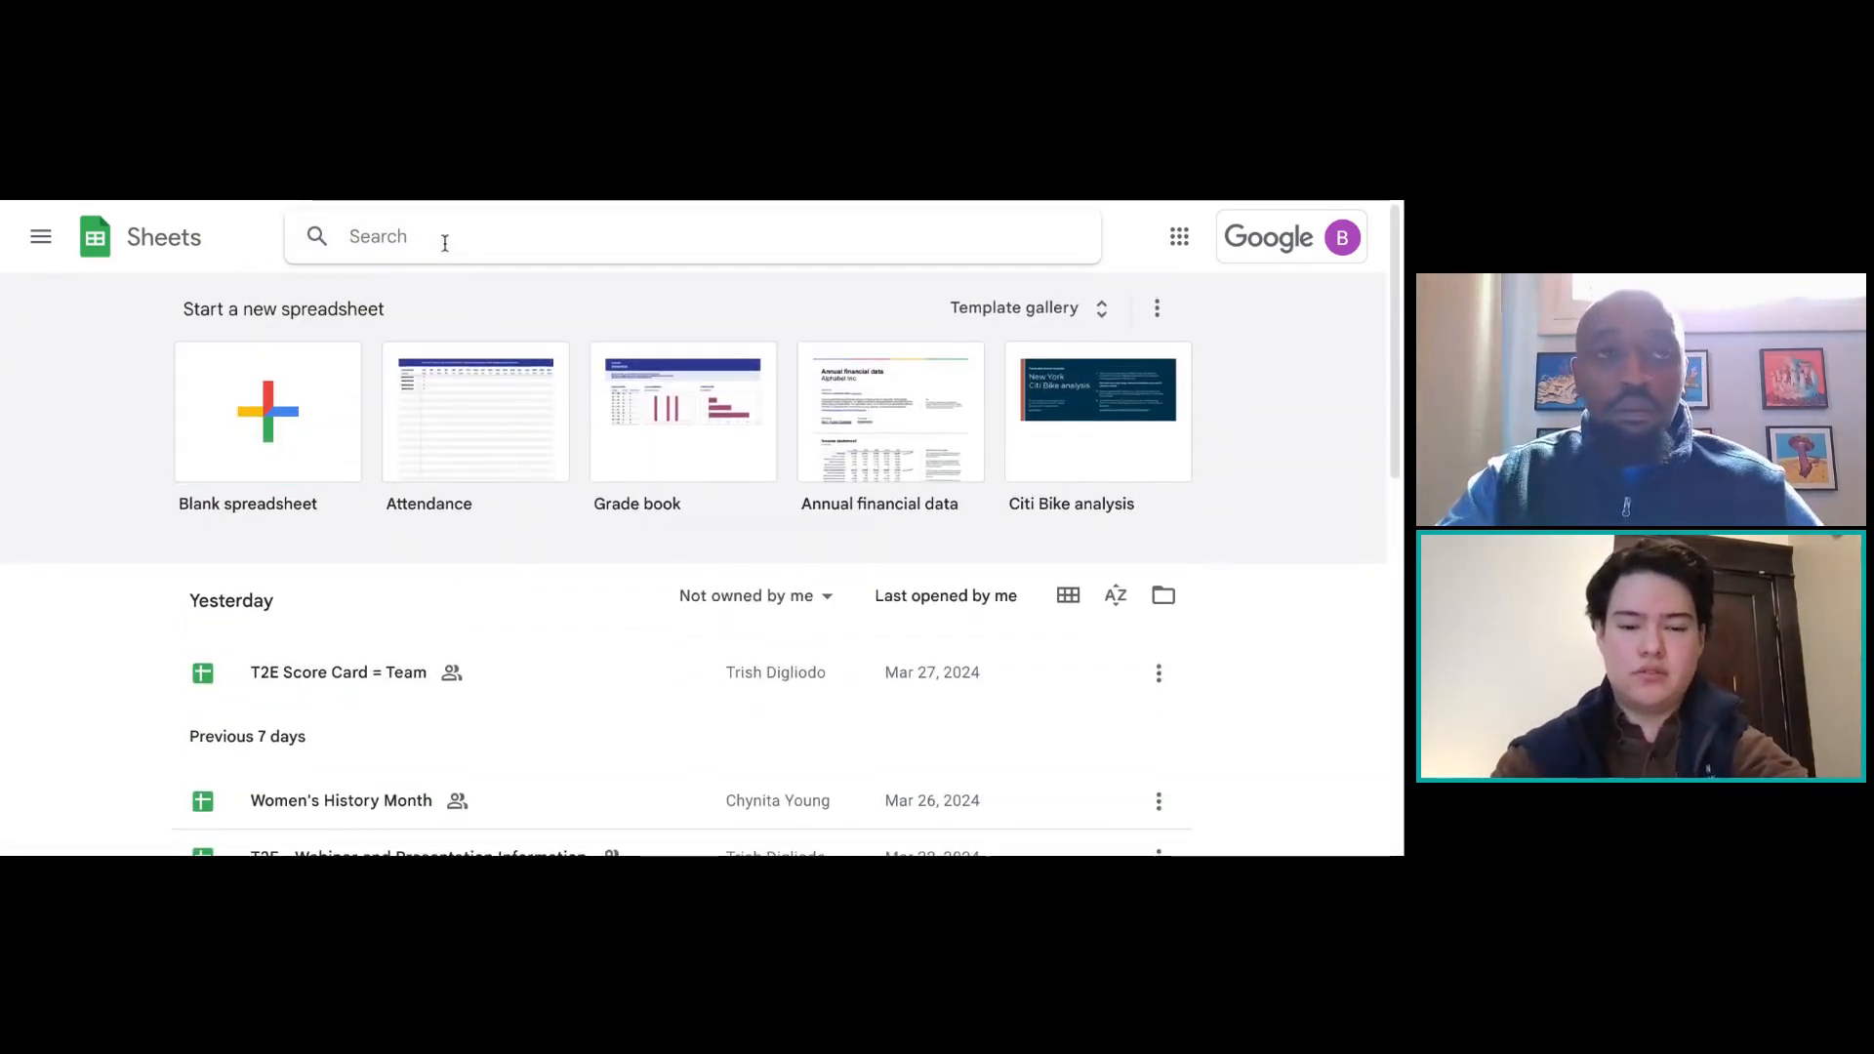
{"action": "type", "text": "sheets"}
{"action": "key", "text": "Return"}
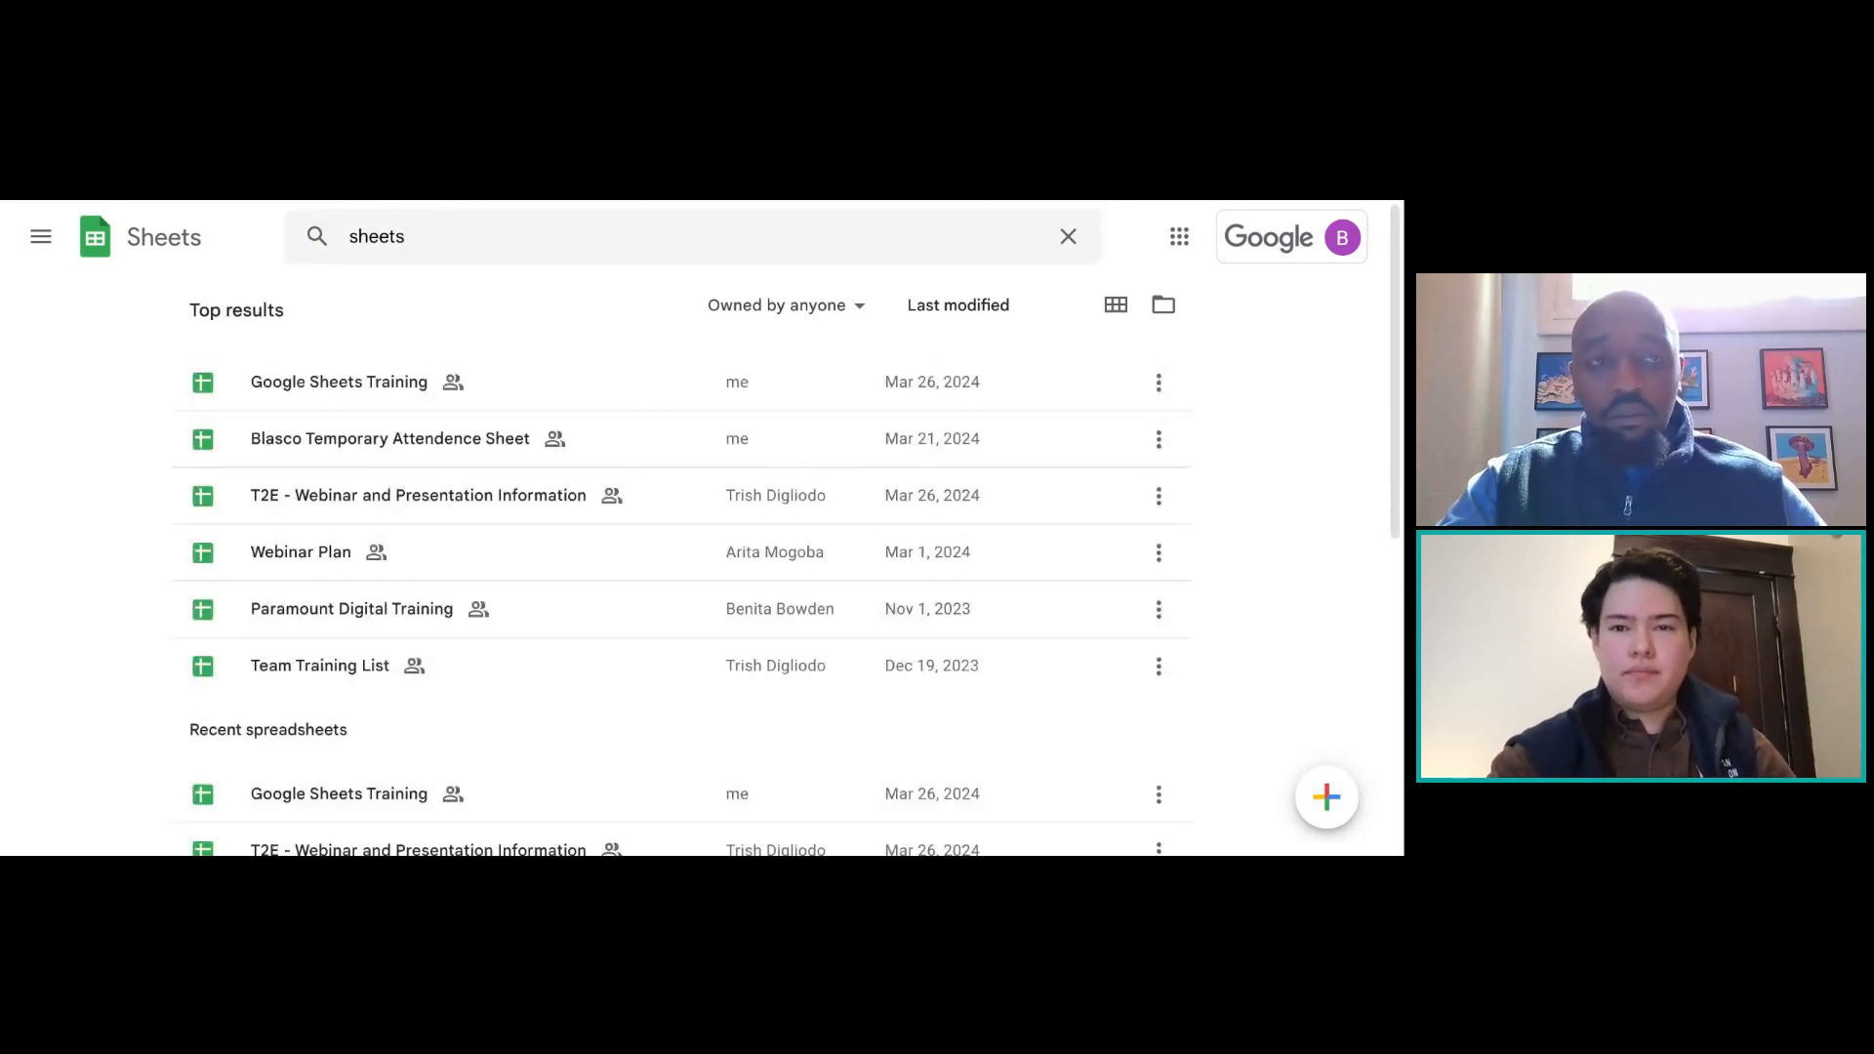
{"action": "left_click", "coordinate": [435, 236]}
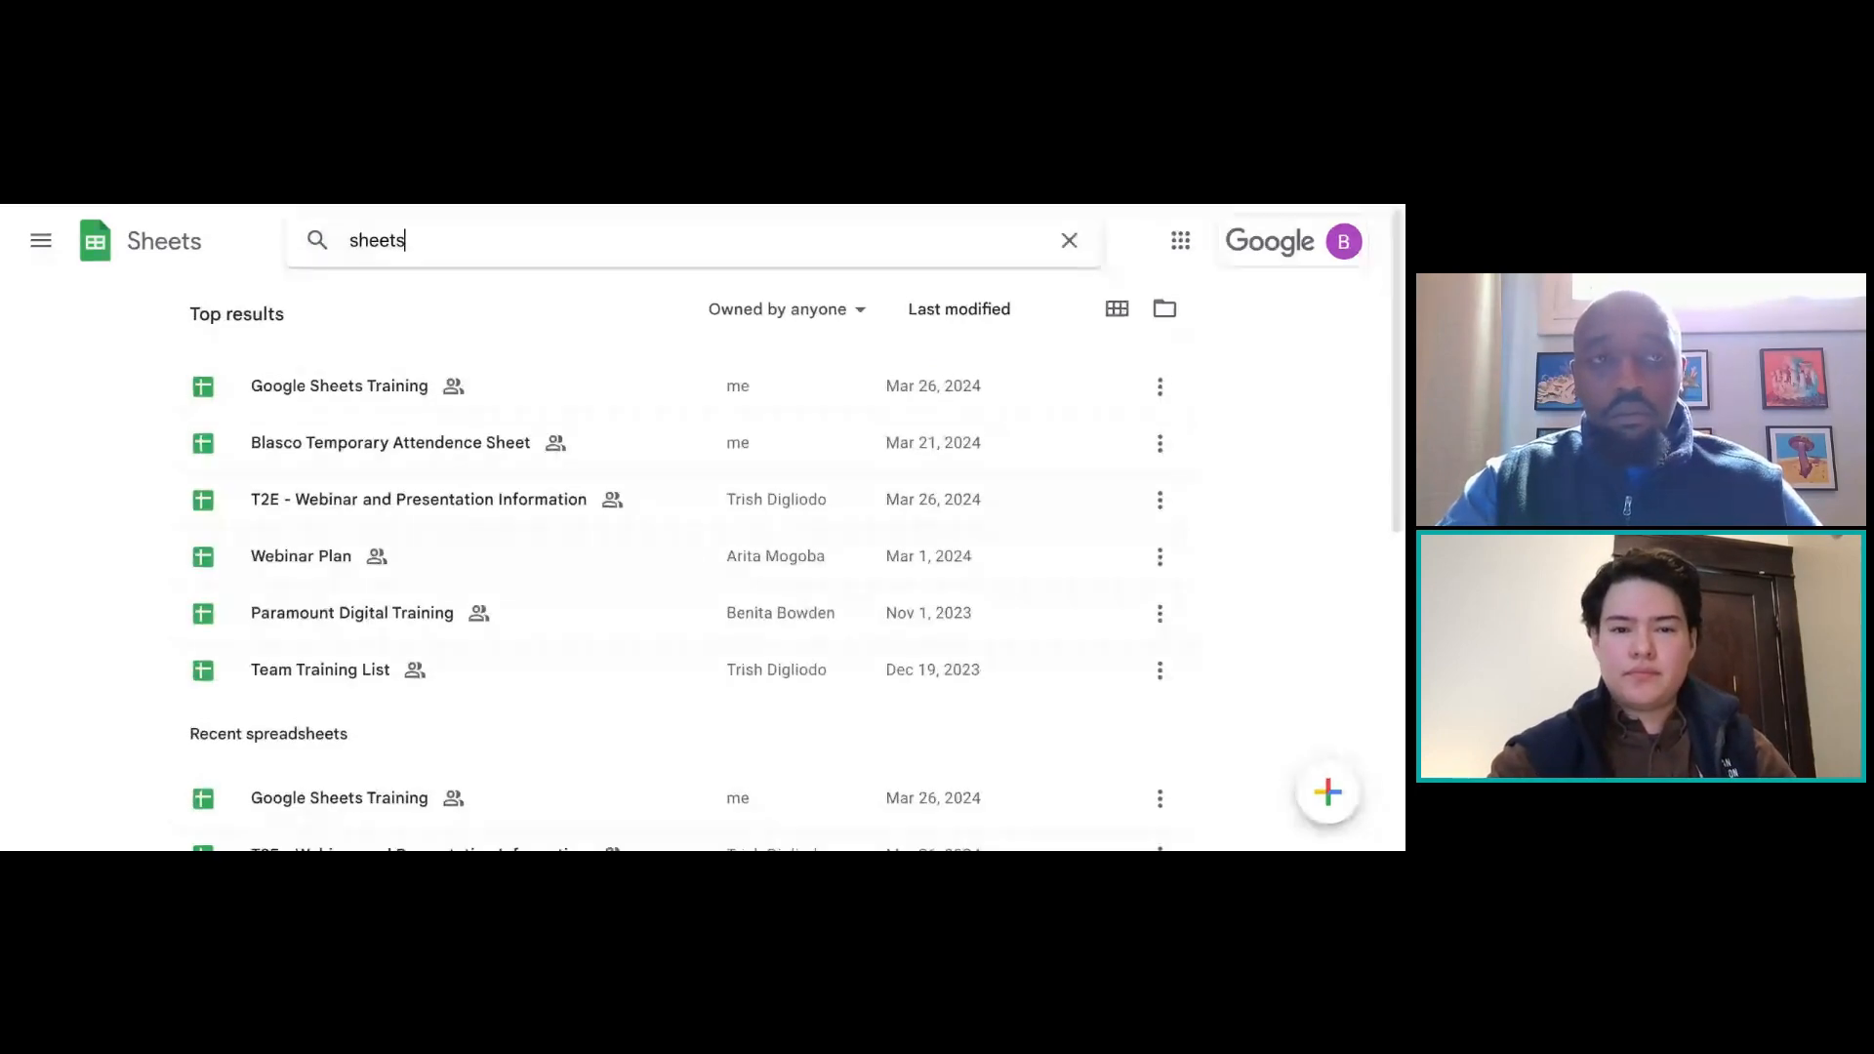
{"action": "left_click", "coordinate": [495, 391]}
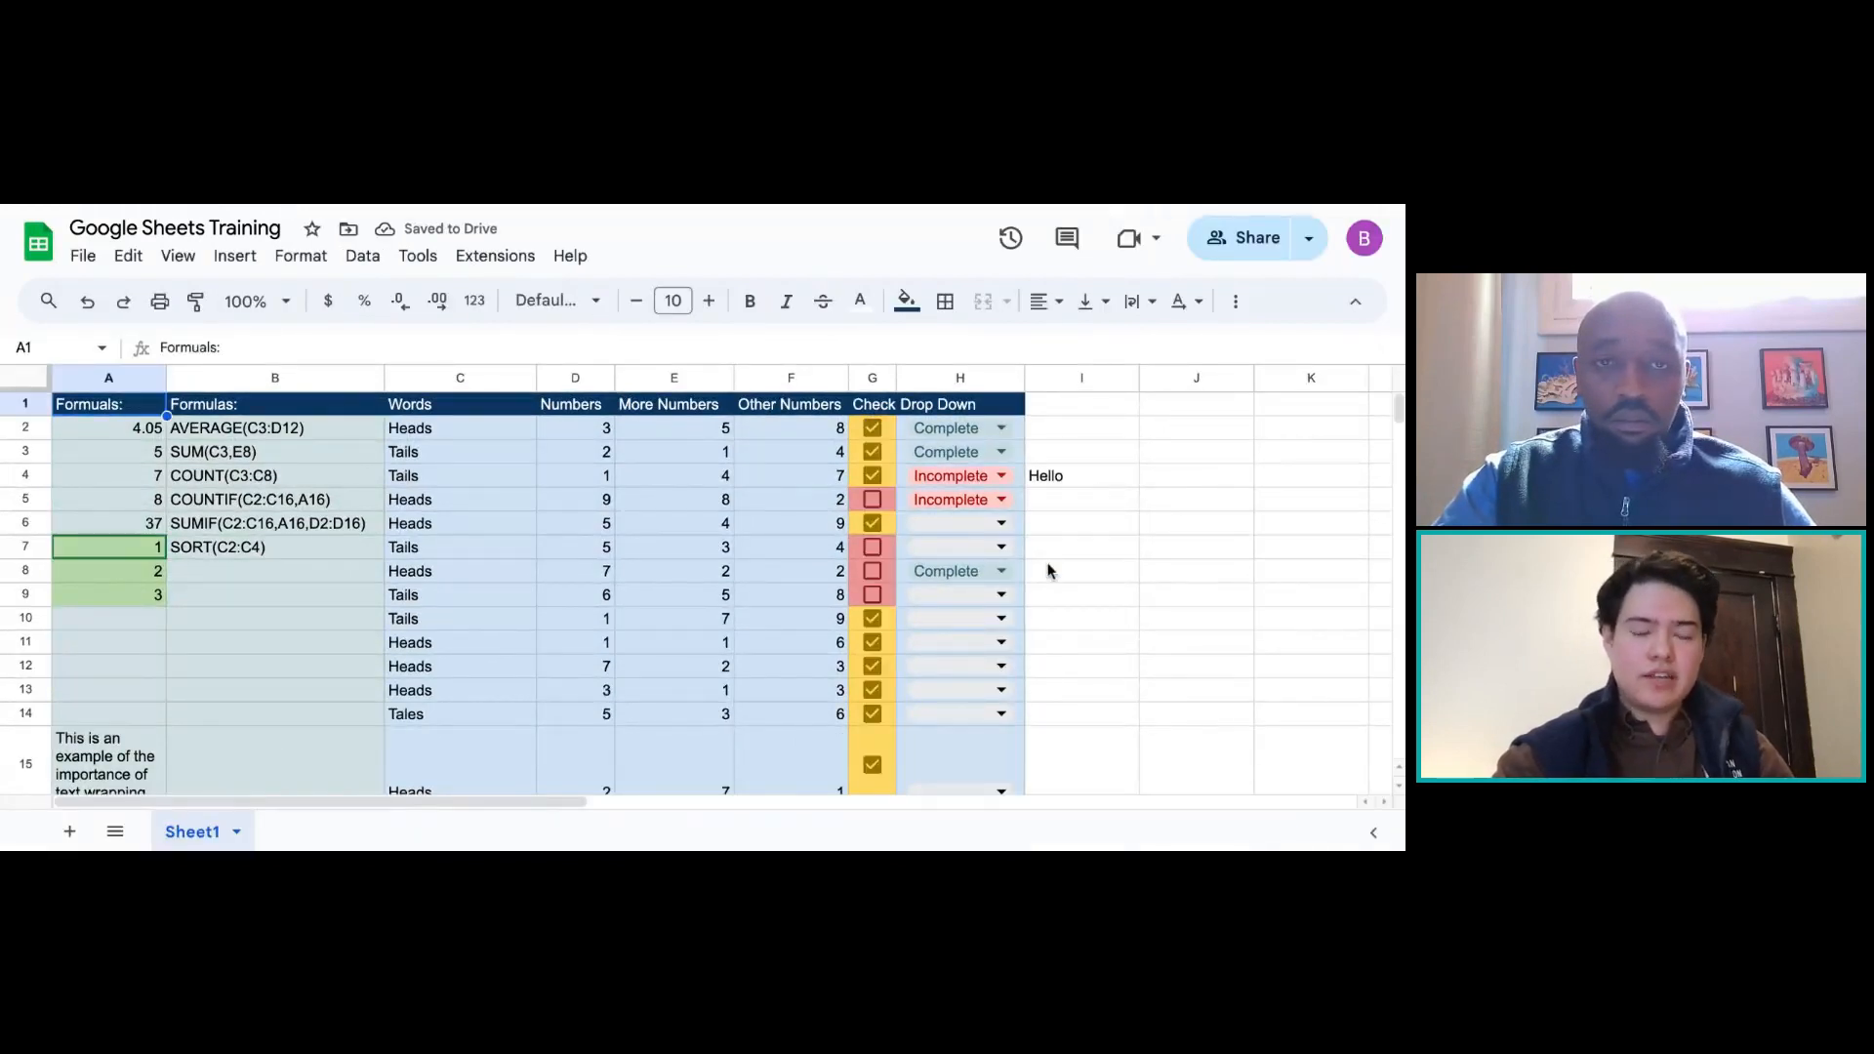
Fill the empty header cell I1 with orange
{"action": "scroll", "coordinate": [1048, 570], "scroll_direction": "down", "scroll_amount": 1}
{"action": "scroll", "coordinate": [1048, 570], "scroll_direction": "up", "scroll_amount": 1}
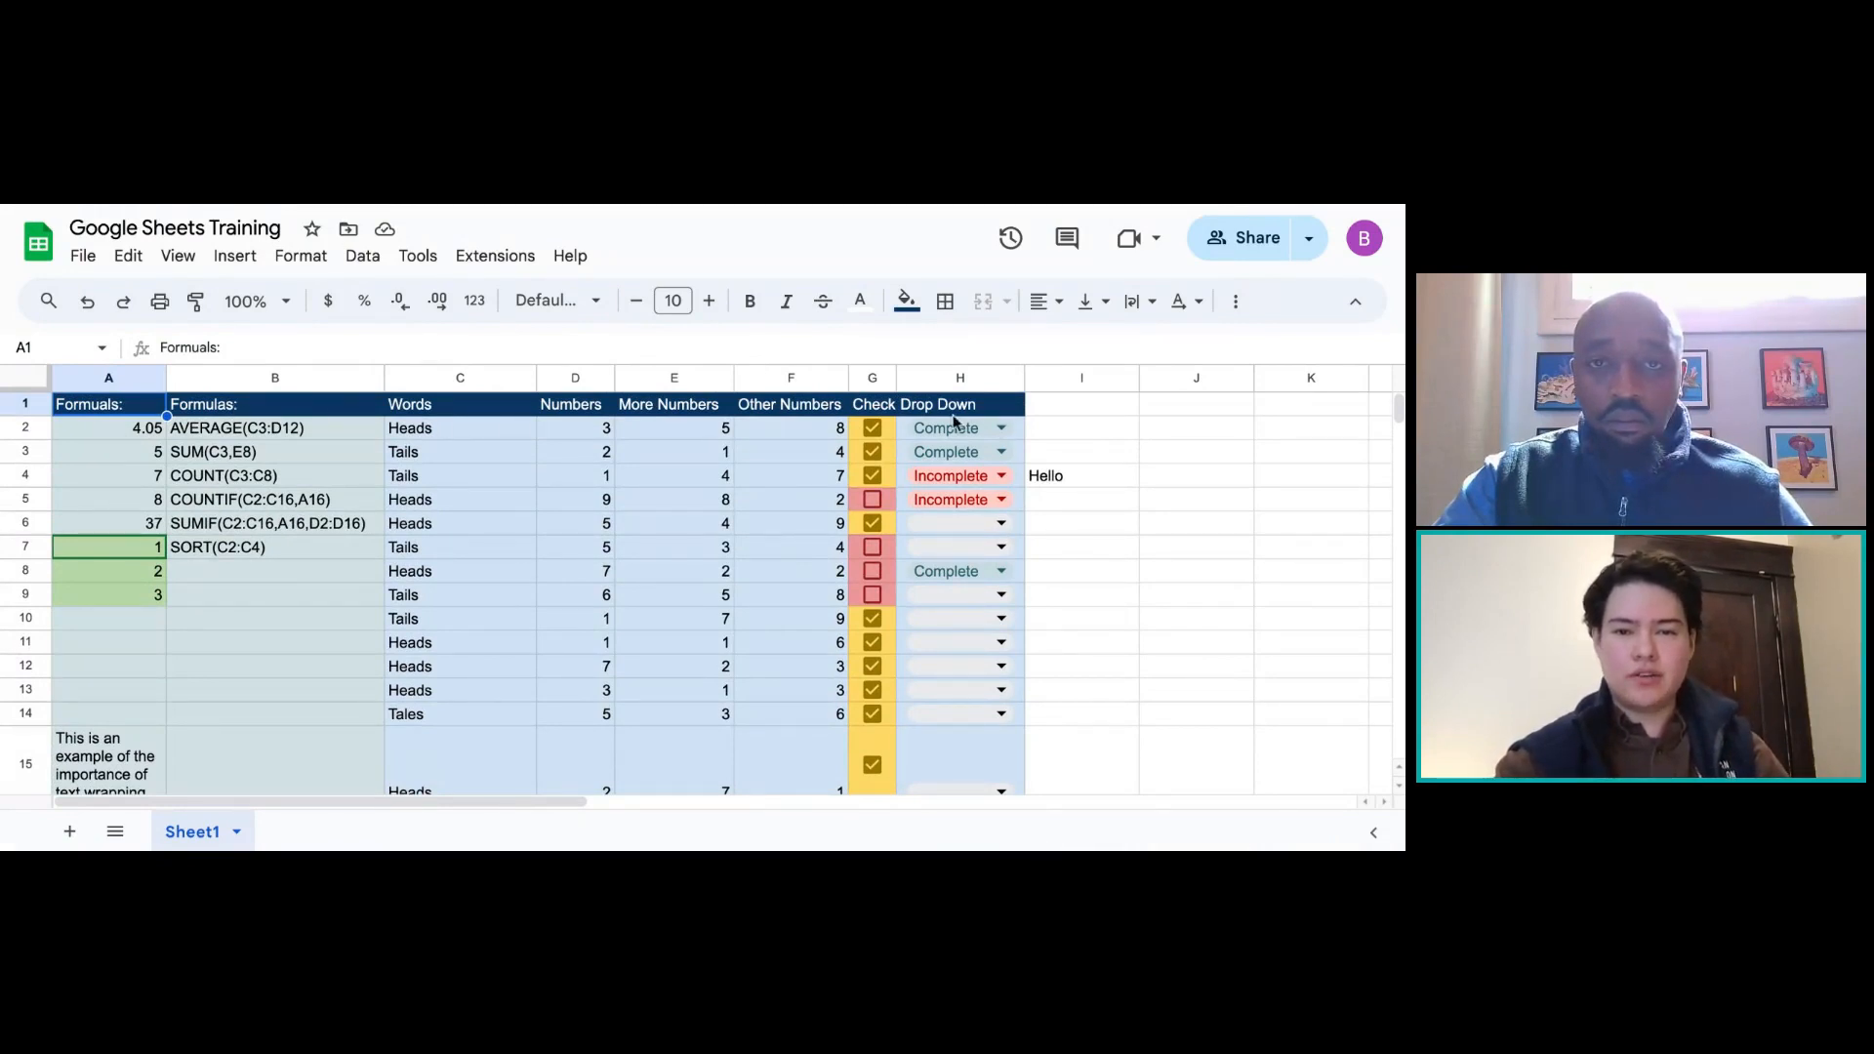
{"action": "left_click", "coordinate": [1069, 415]}
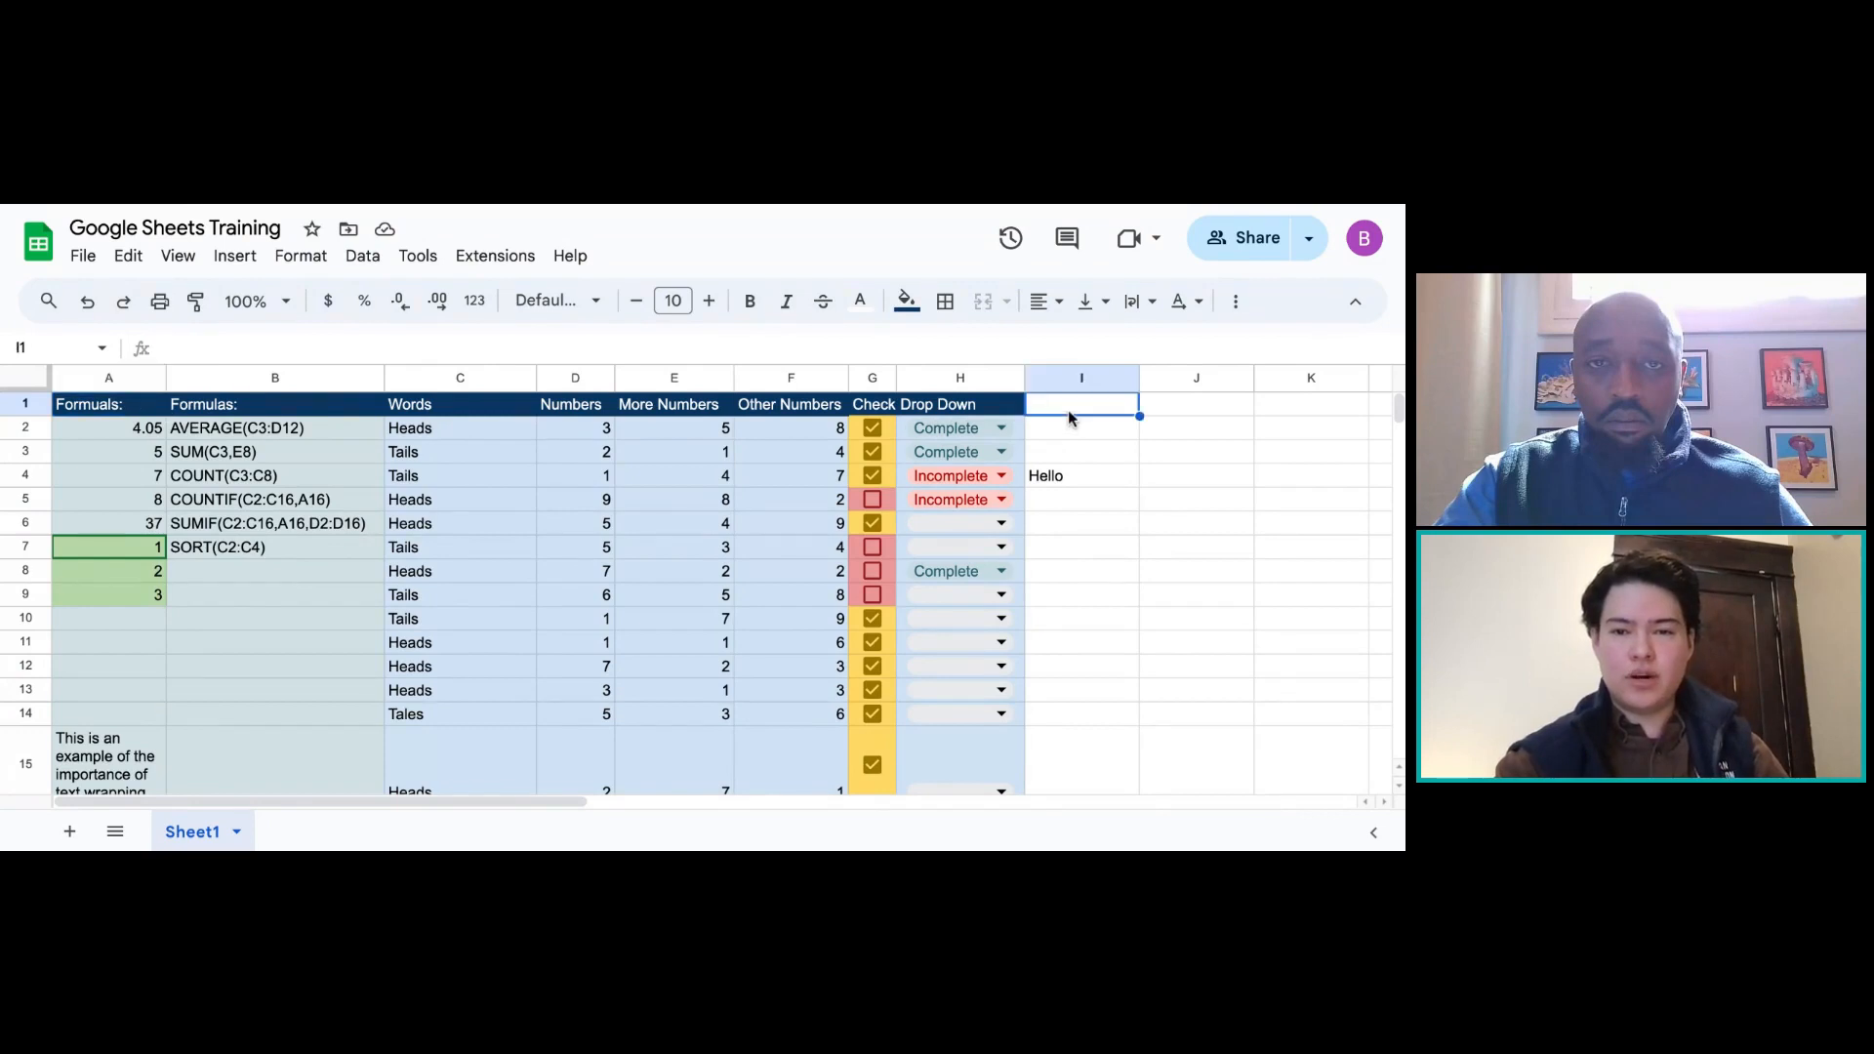
{"action": "left_click", "coordinate": [905, 301]}
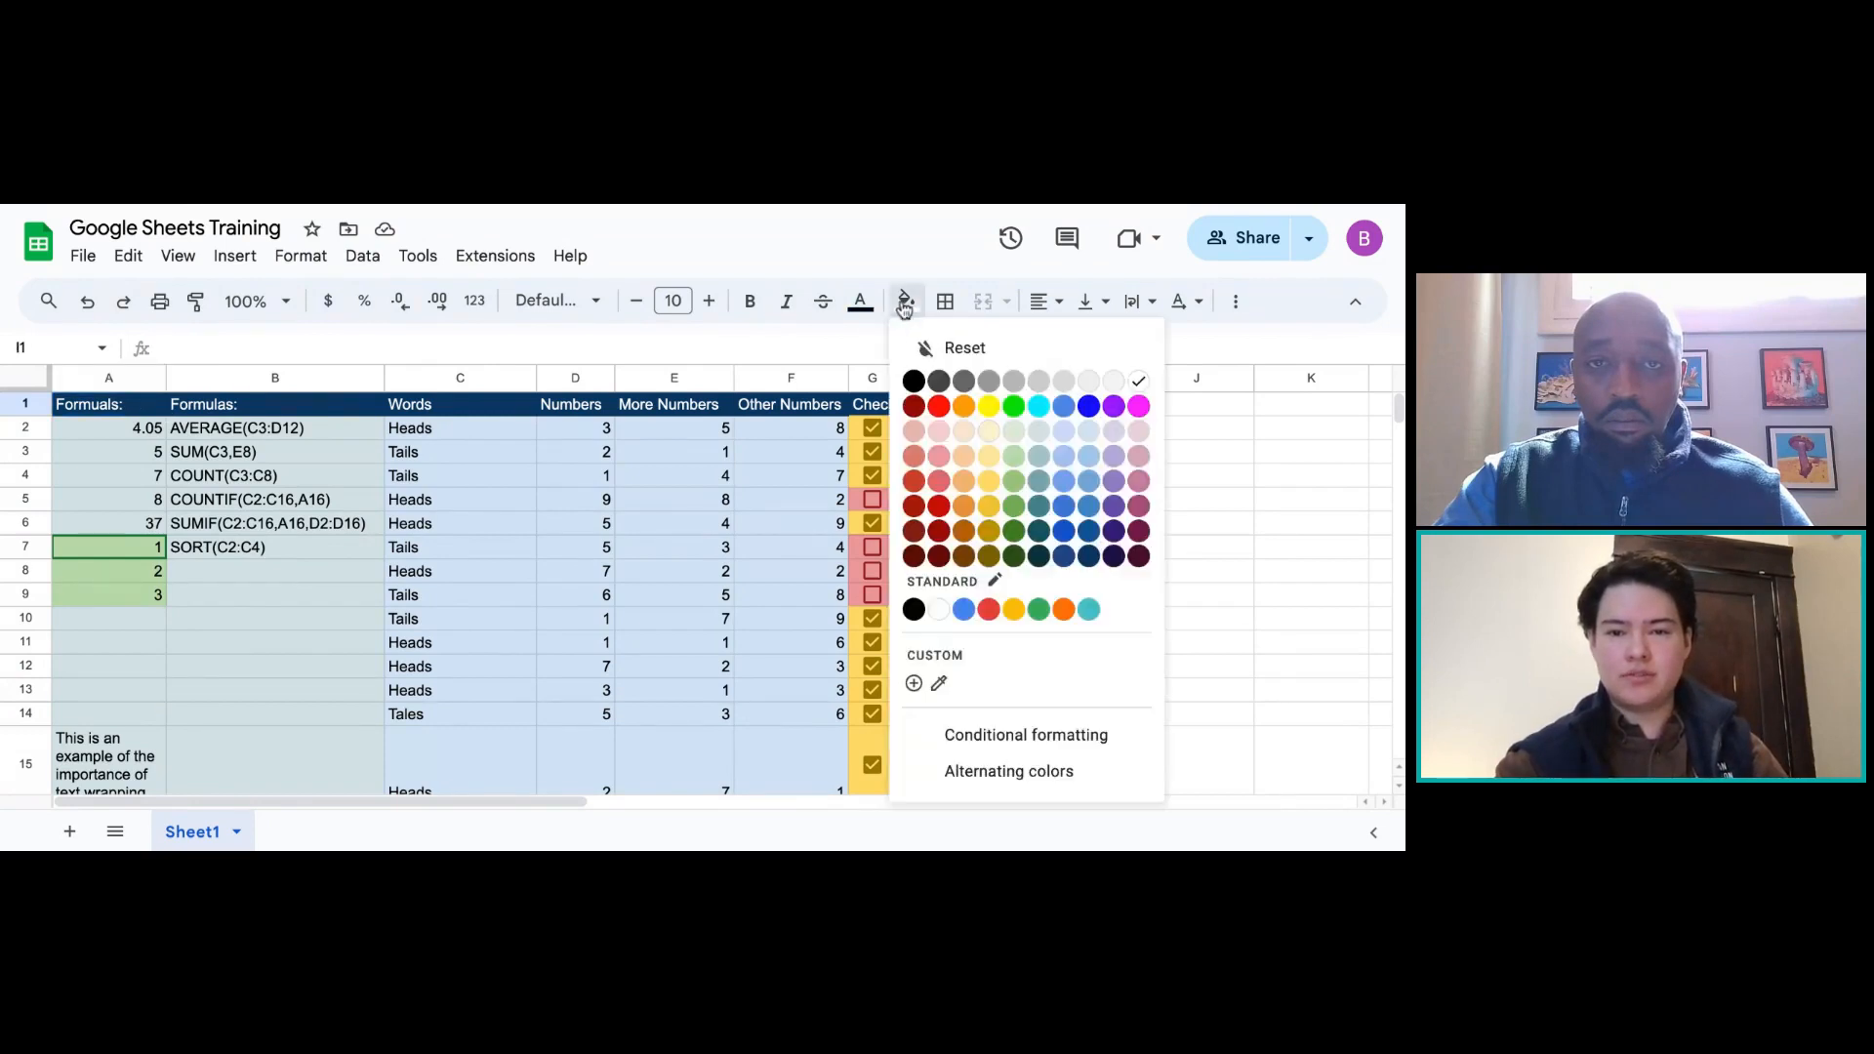
{"action": "left_click", "coordinate": [967, 411]}
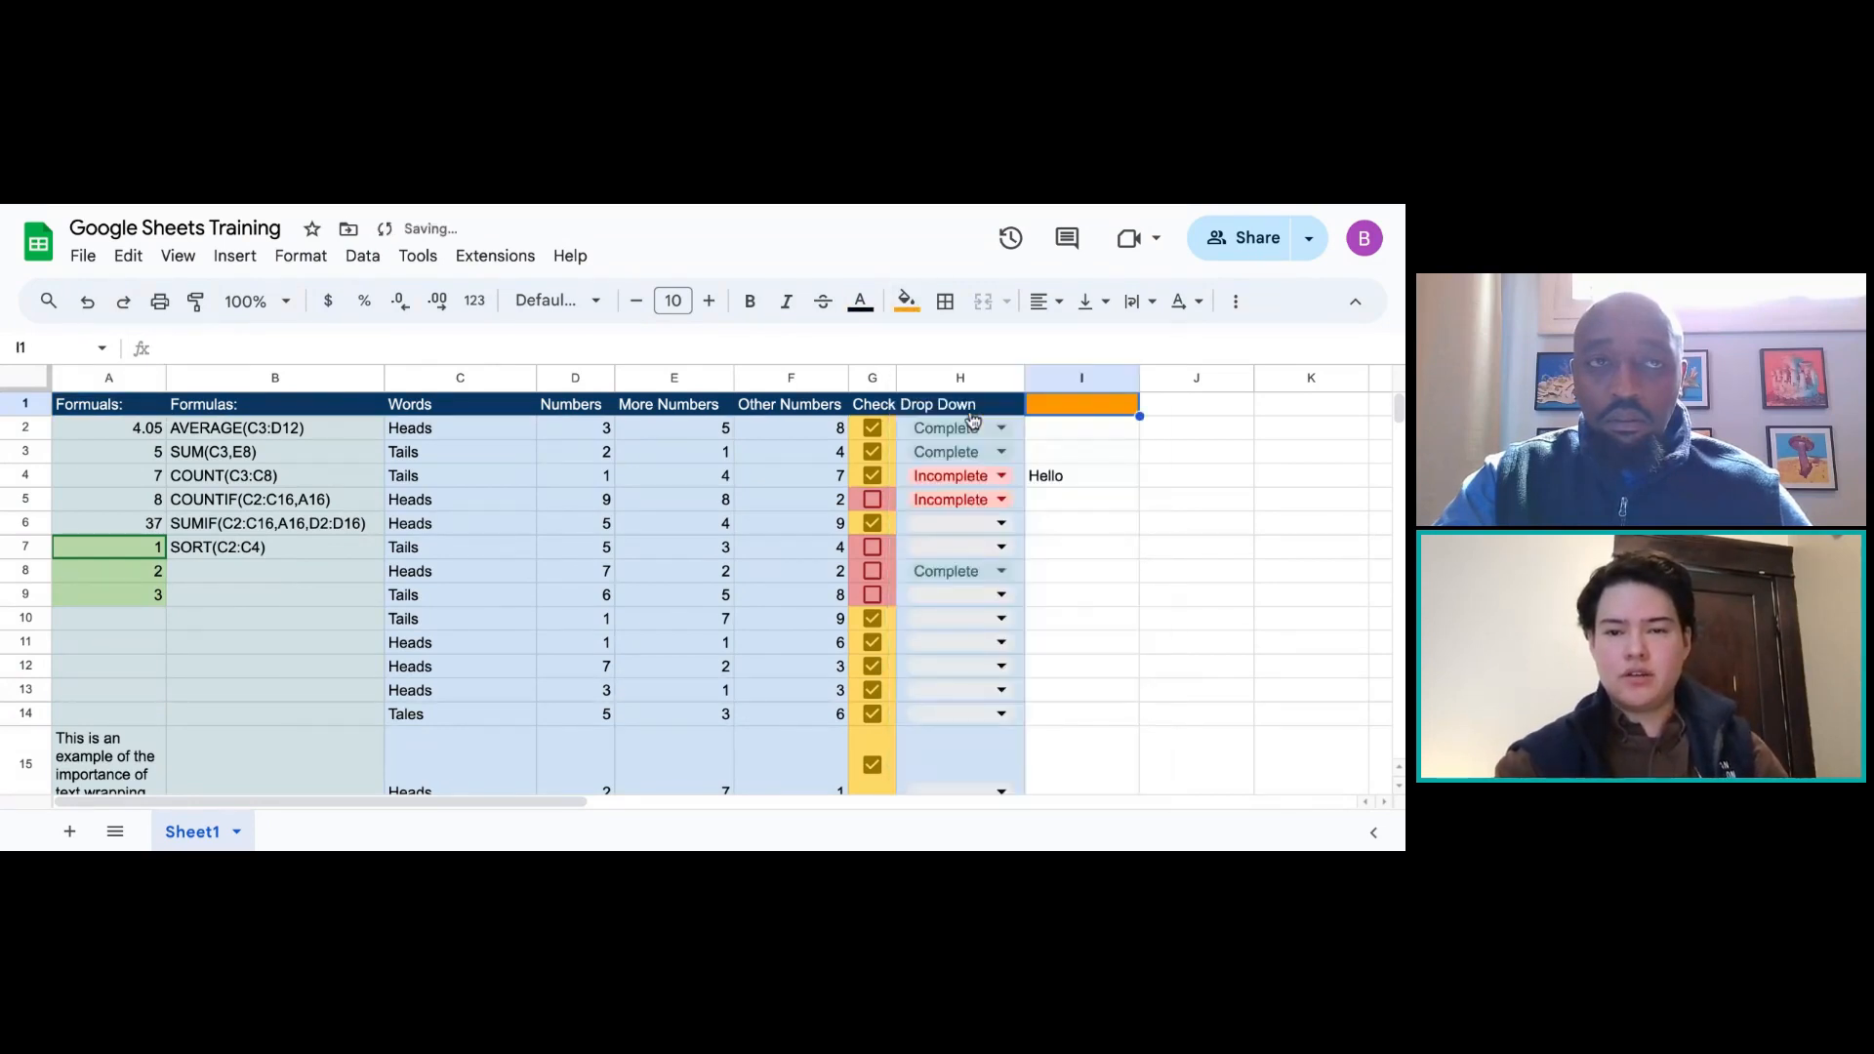
{"action": "left_click", "coordinate": [860, 305]}
{"action": "left_click", "coordinate": [859, 311]}
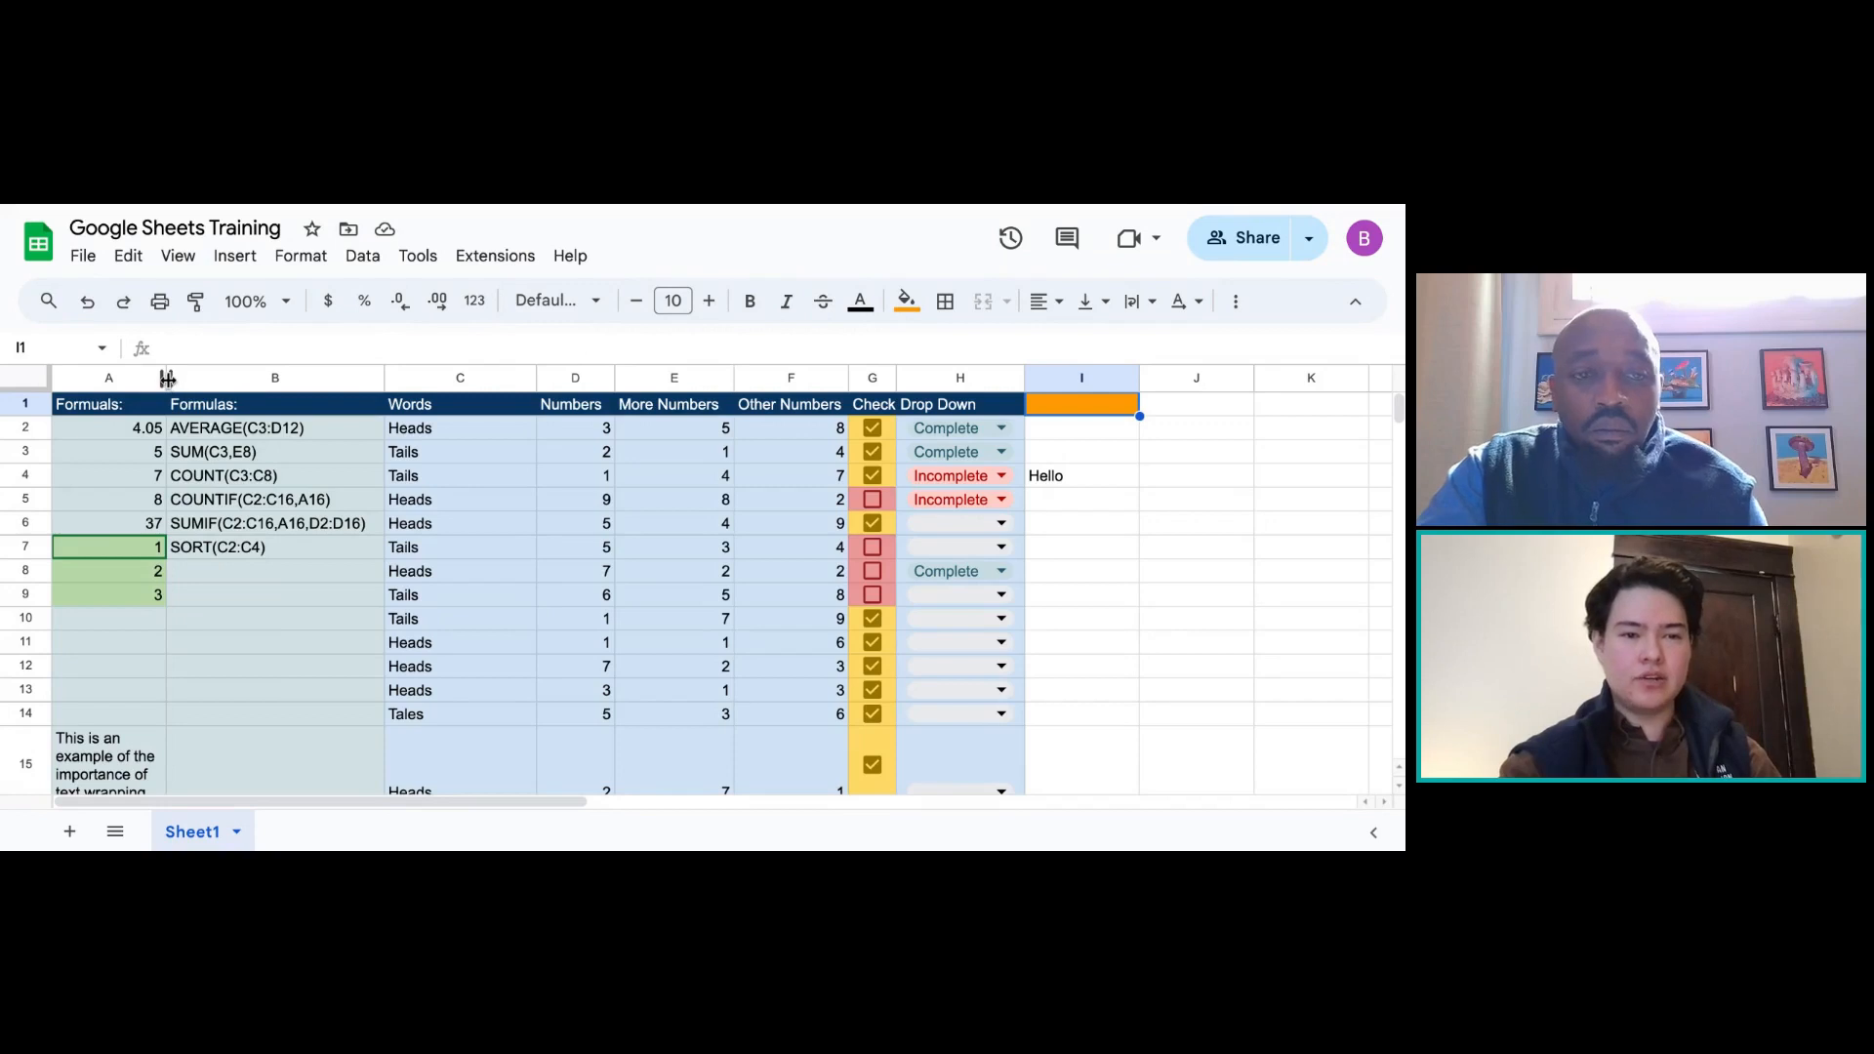
Narrow column A slightly and insert a blank row above row 7
{"action": "mouse_move", "coordinate": [168, 377]}
{"action": "left_mouse_down"}
{"action": "mouse_move", "coordinate": [106, 378]}
{"action": "mouse_move", "coordinate": [149, 378]}
{"action": "left_mouse_up"}
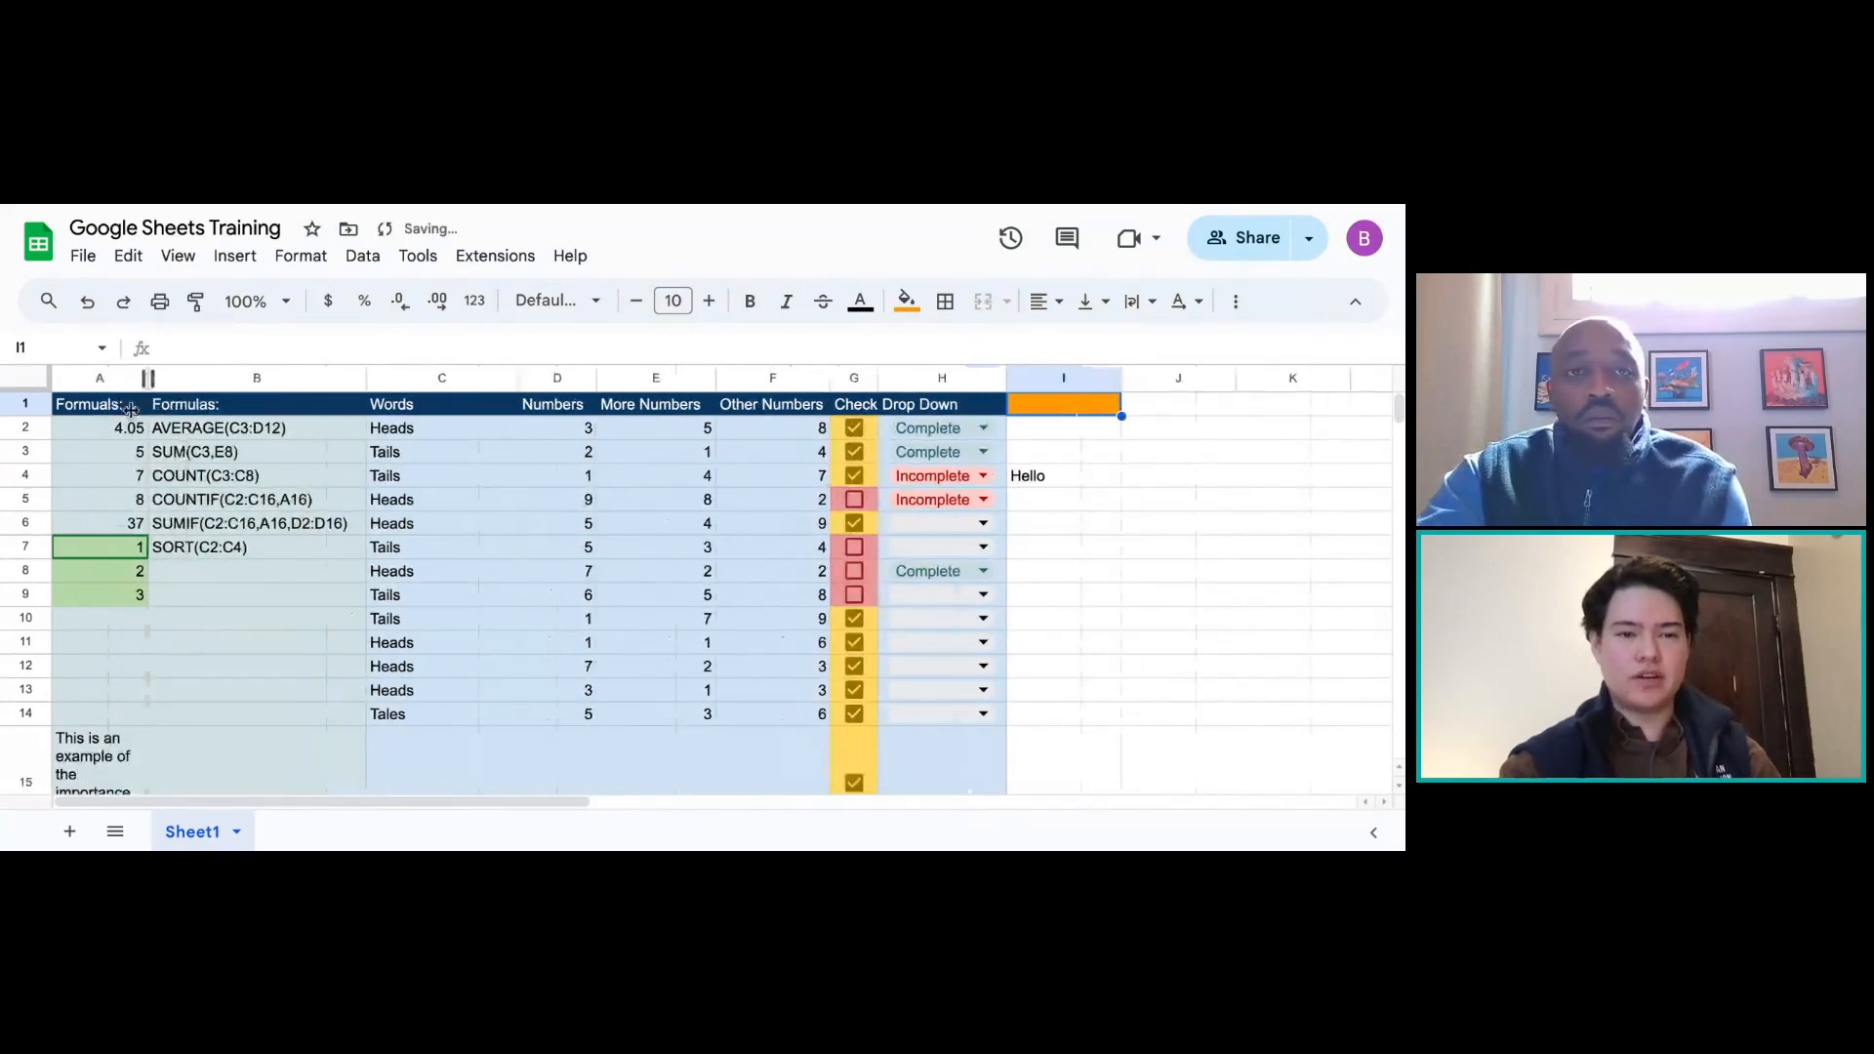
{"action": "left_click", "coordinate": [28, 552]}
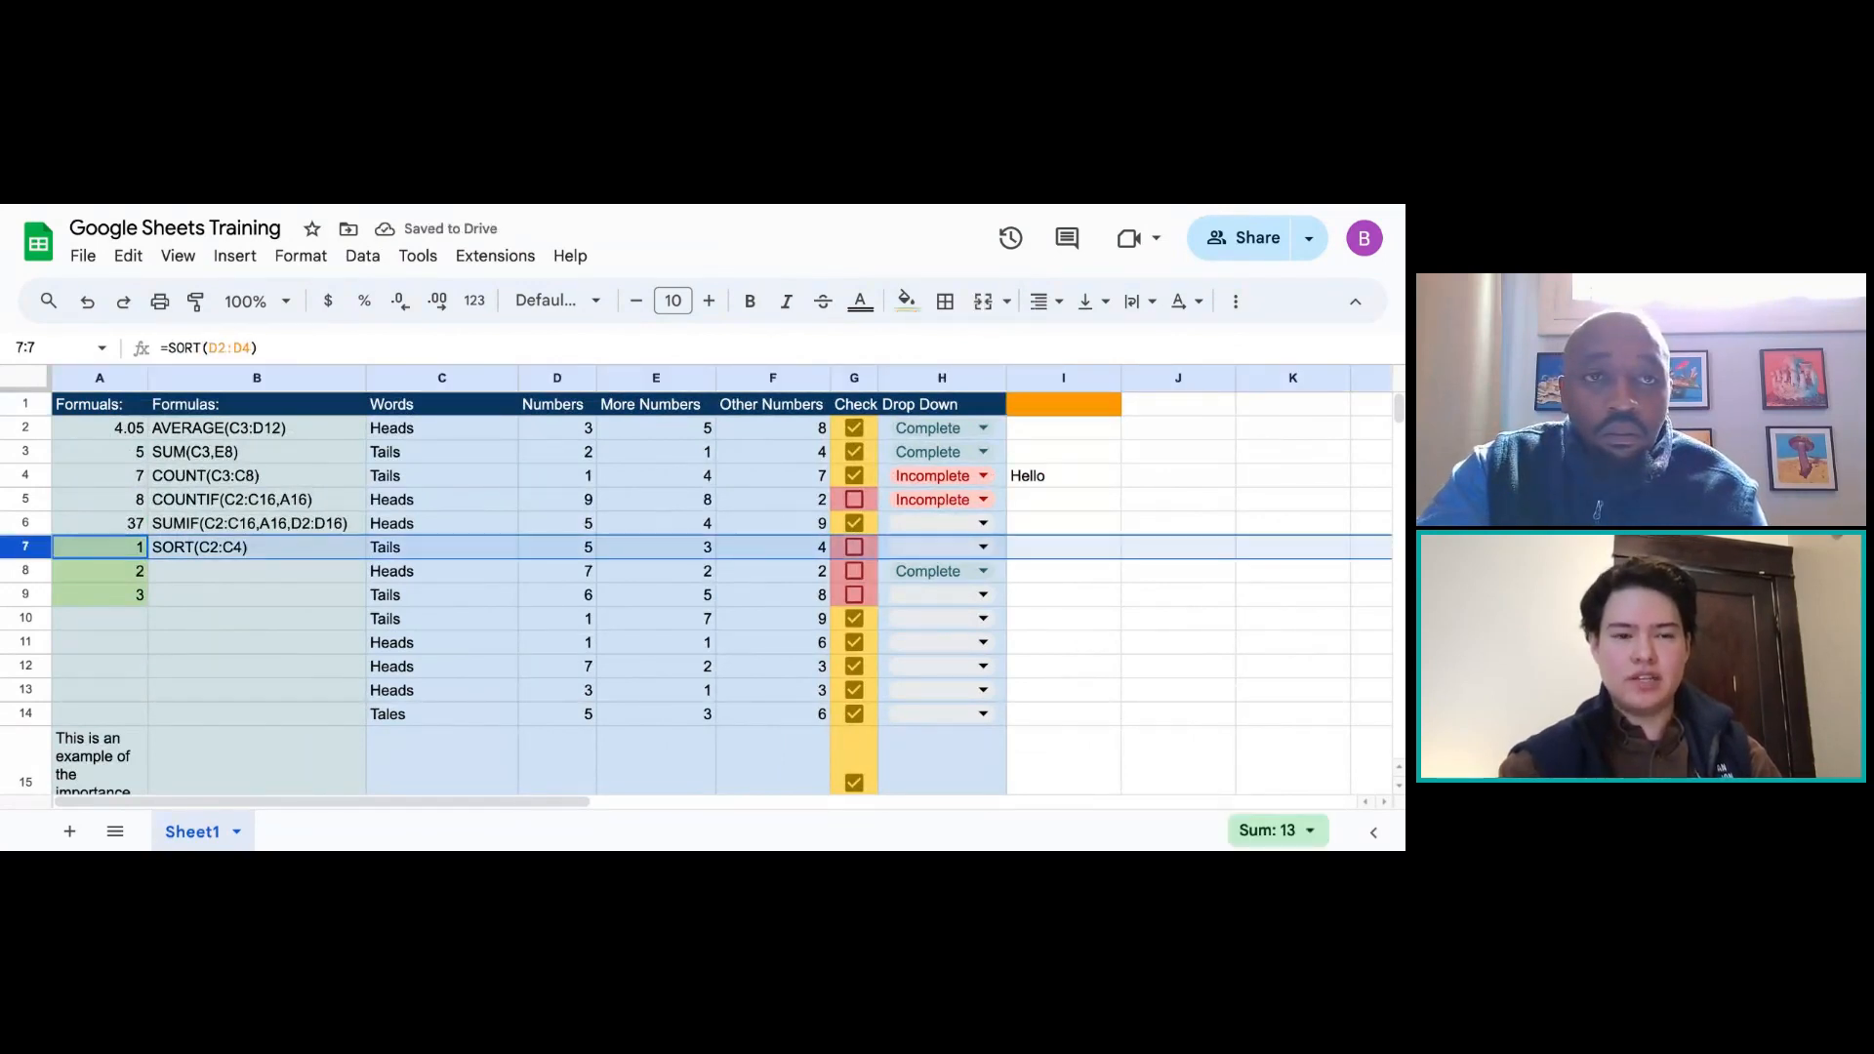
{"action": "right_click", "coordinate": [28, 551]}
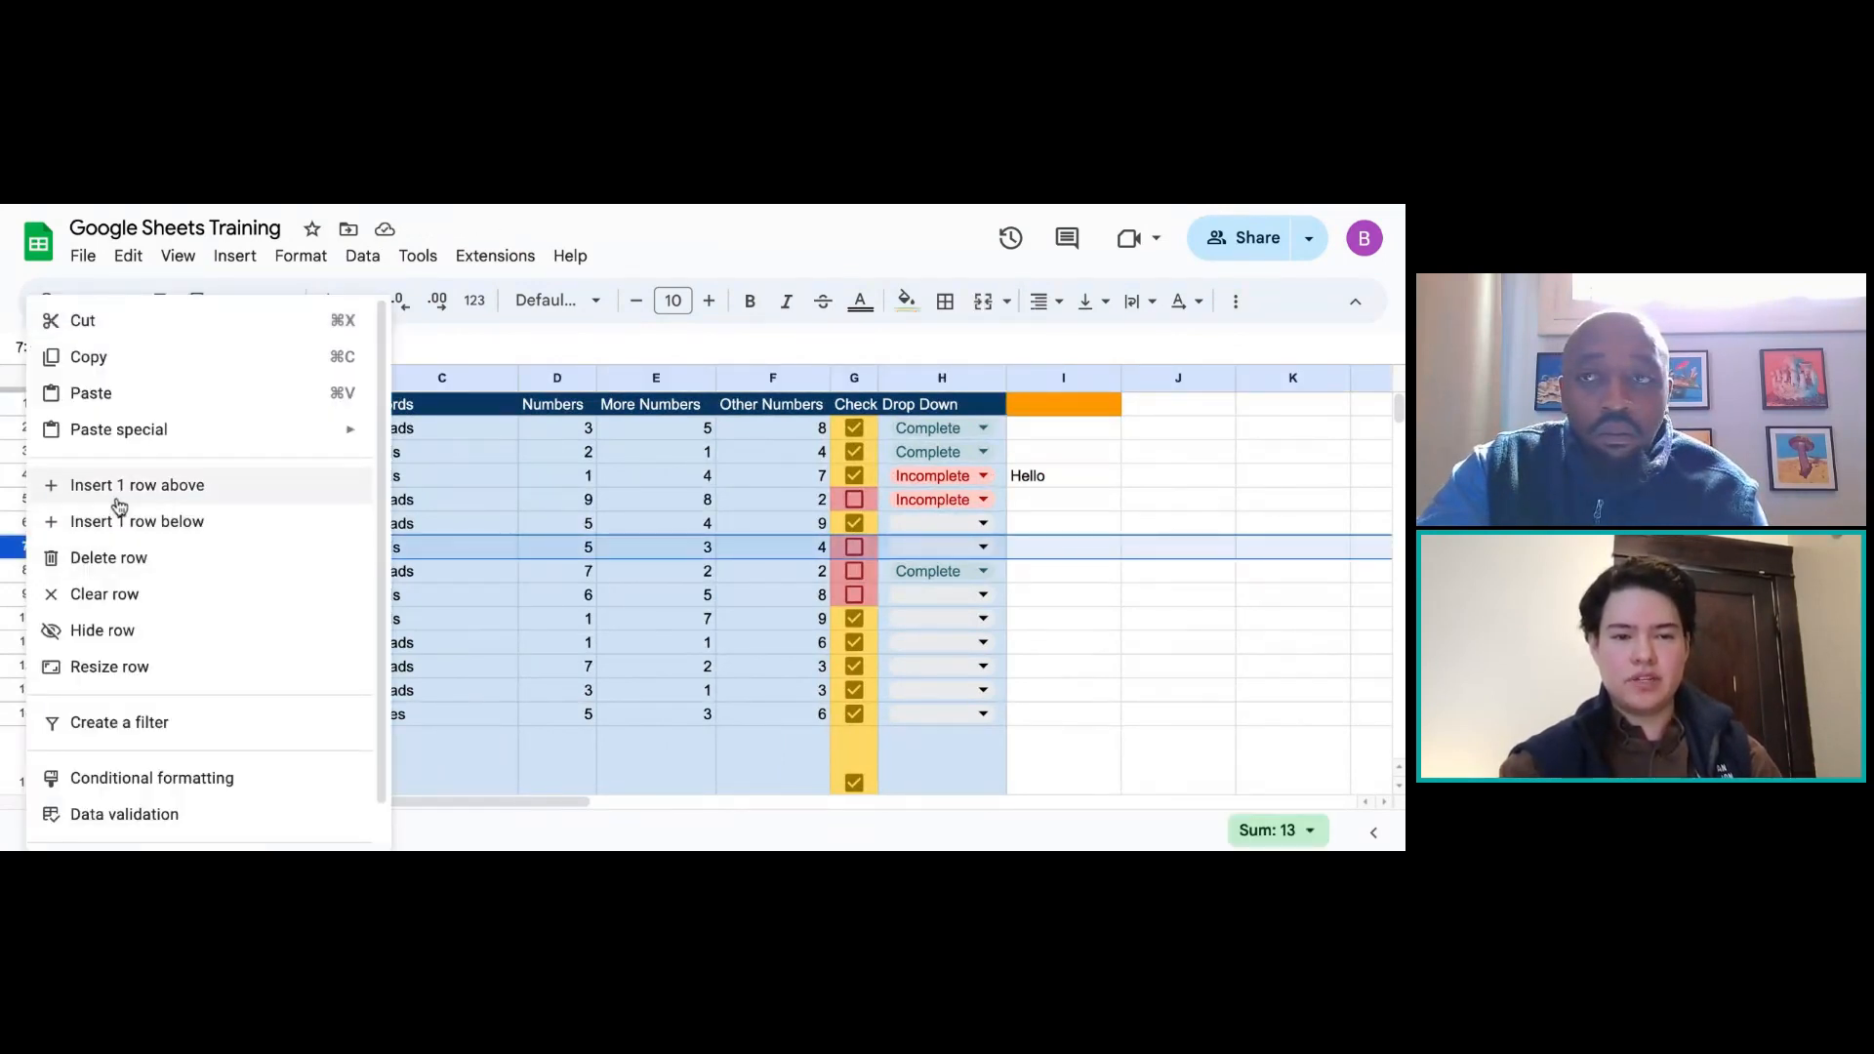
{"action": "left_click", "coordinate": [118, 500]}
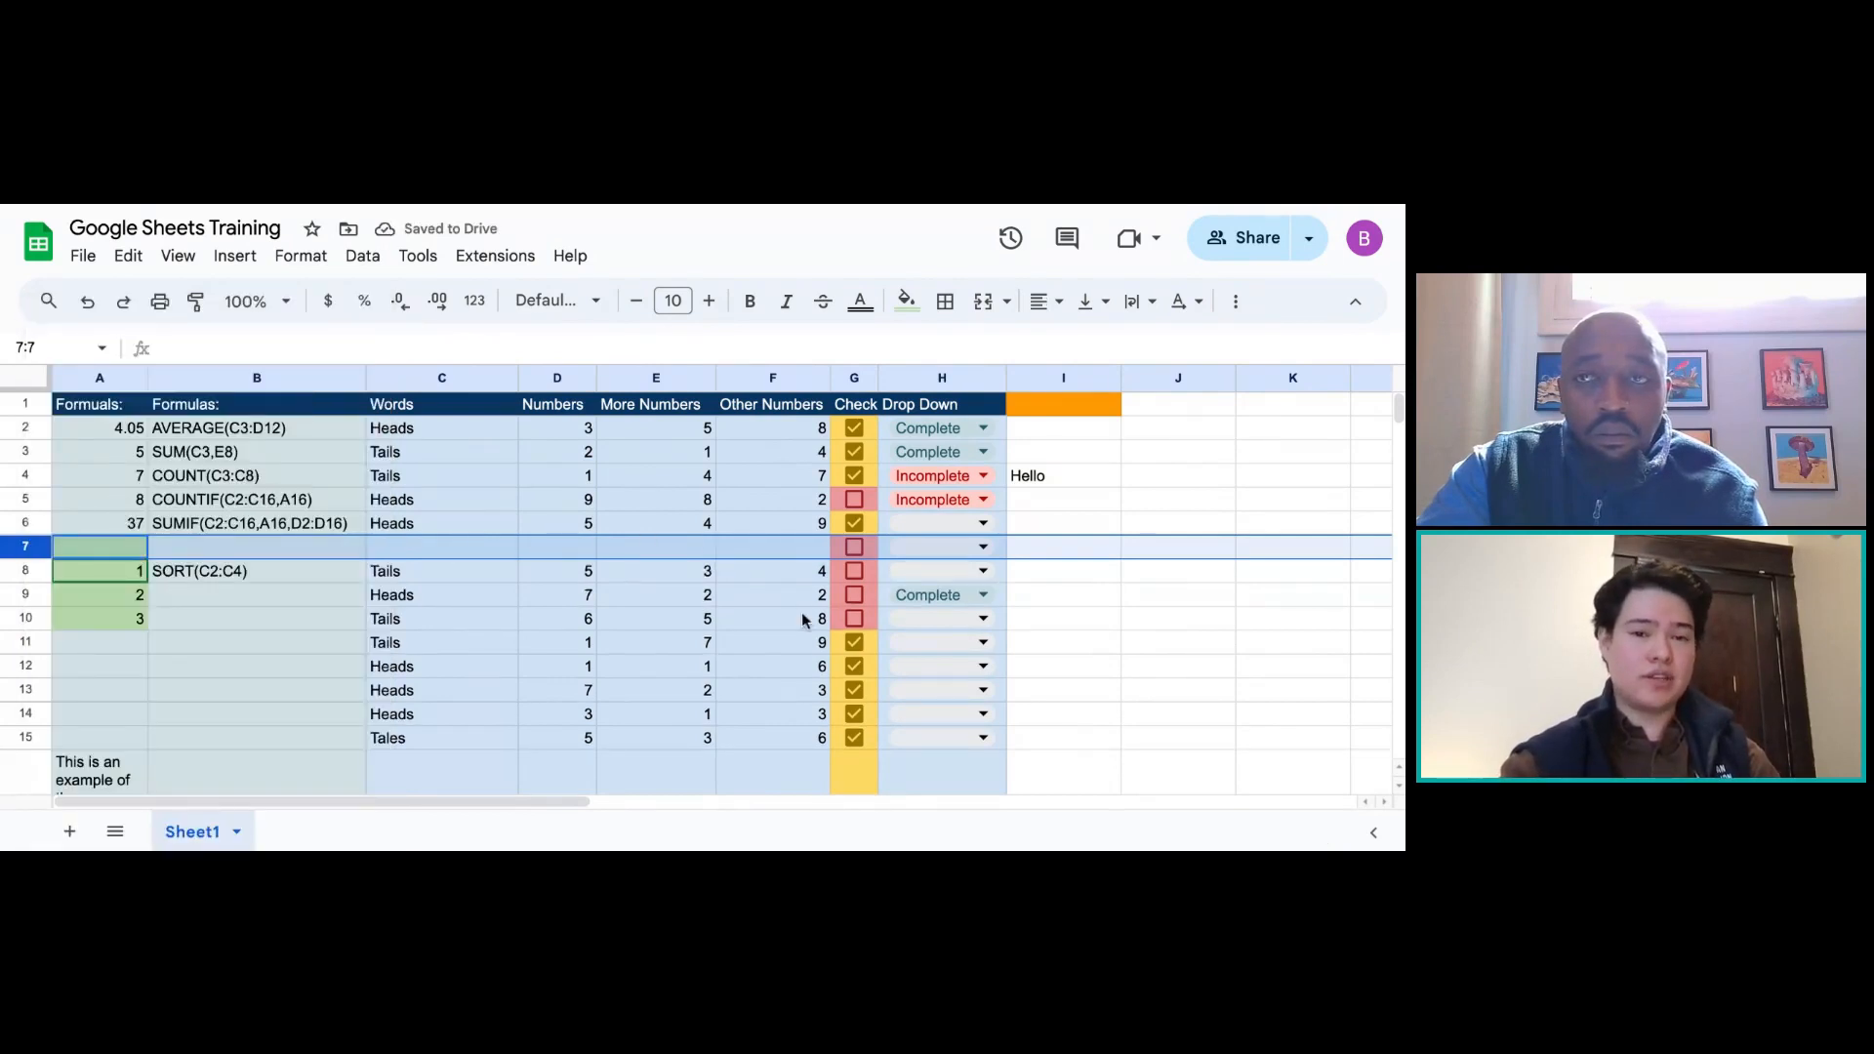
{"action": "left_click", "coordinate": [1130, 719]}
{"action": "scroll", "coordinate": [1131, 718], "scroll_direction": "down", "scroll_amount": 3}
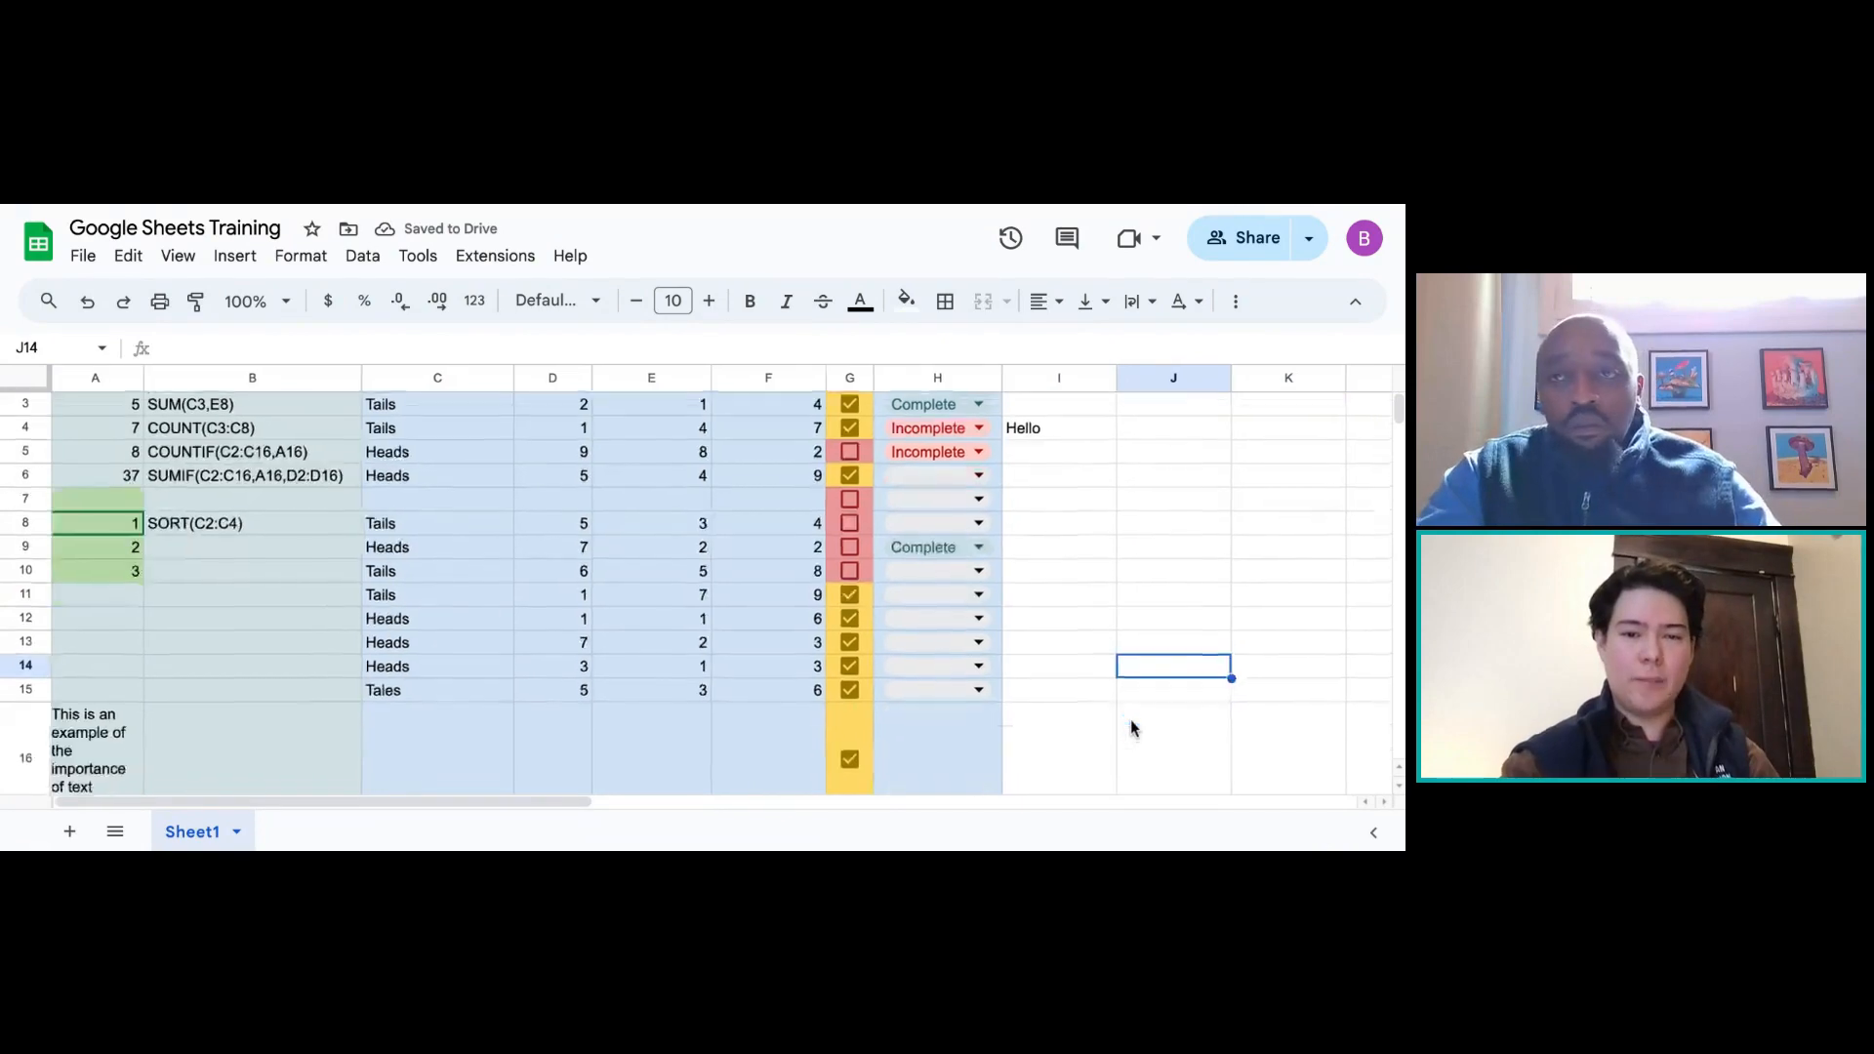
{"action": "scroll", "coordinate": [1131, 719], "scroll_direction": "up", "scroll_amount": 3}
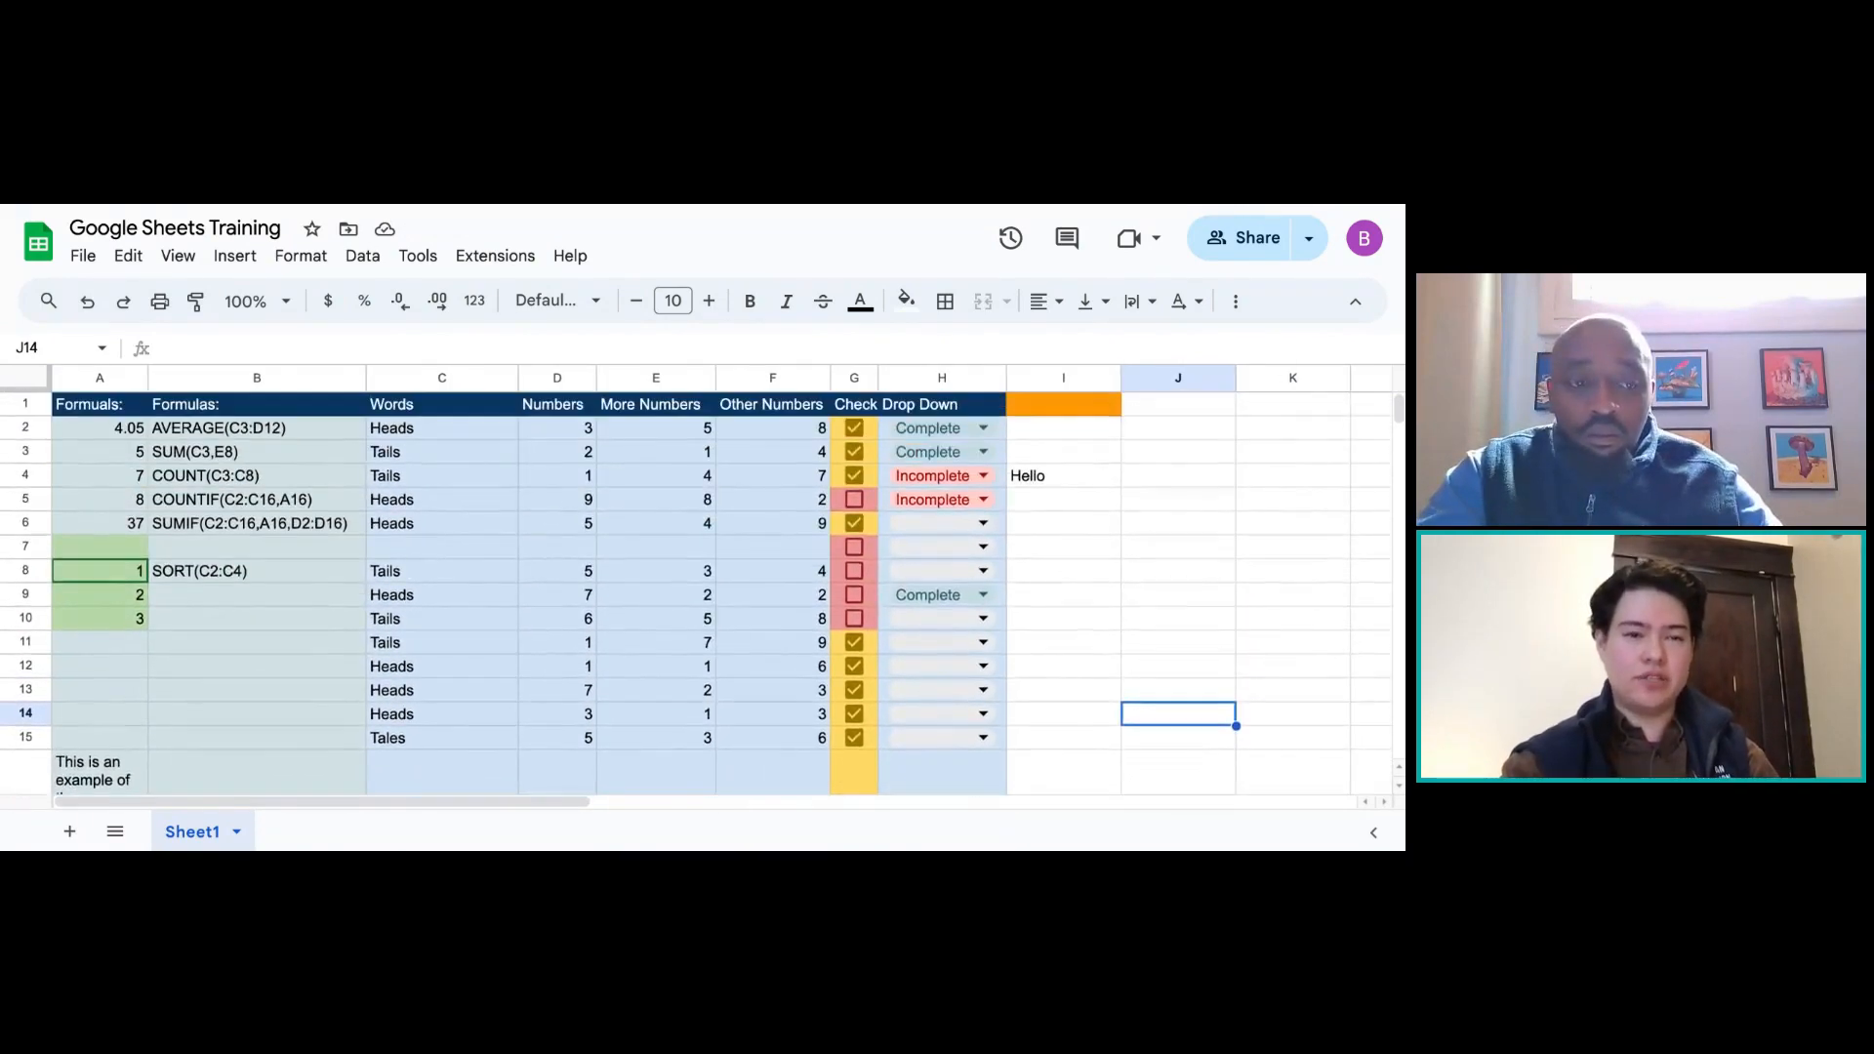
{"action": "scroll", "coordinate": [695, 586], "scroll_direction": "right", "scroll_amount": 10}
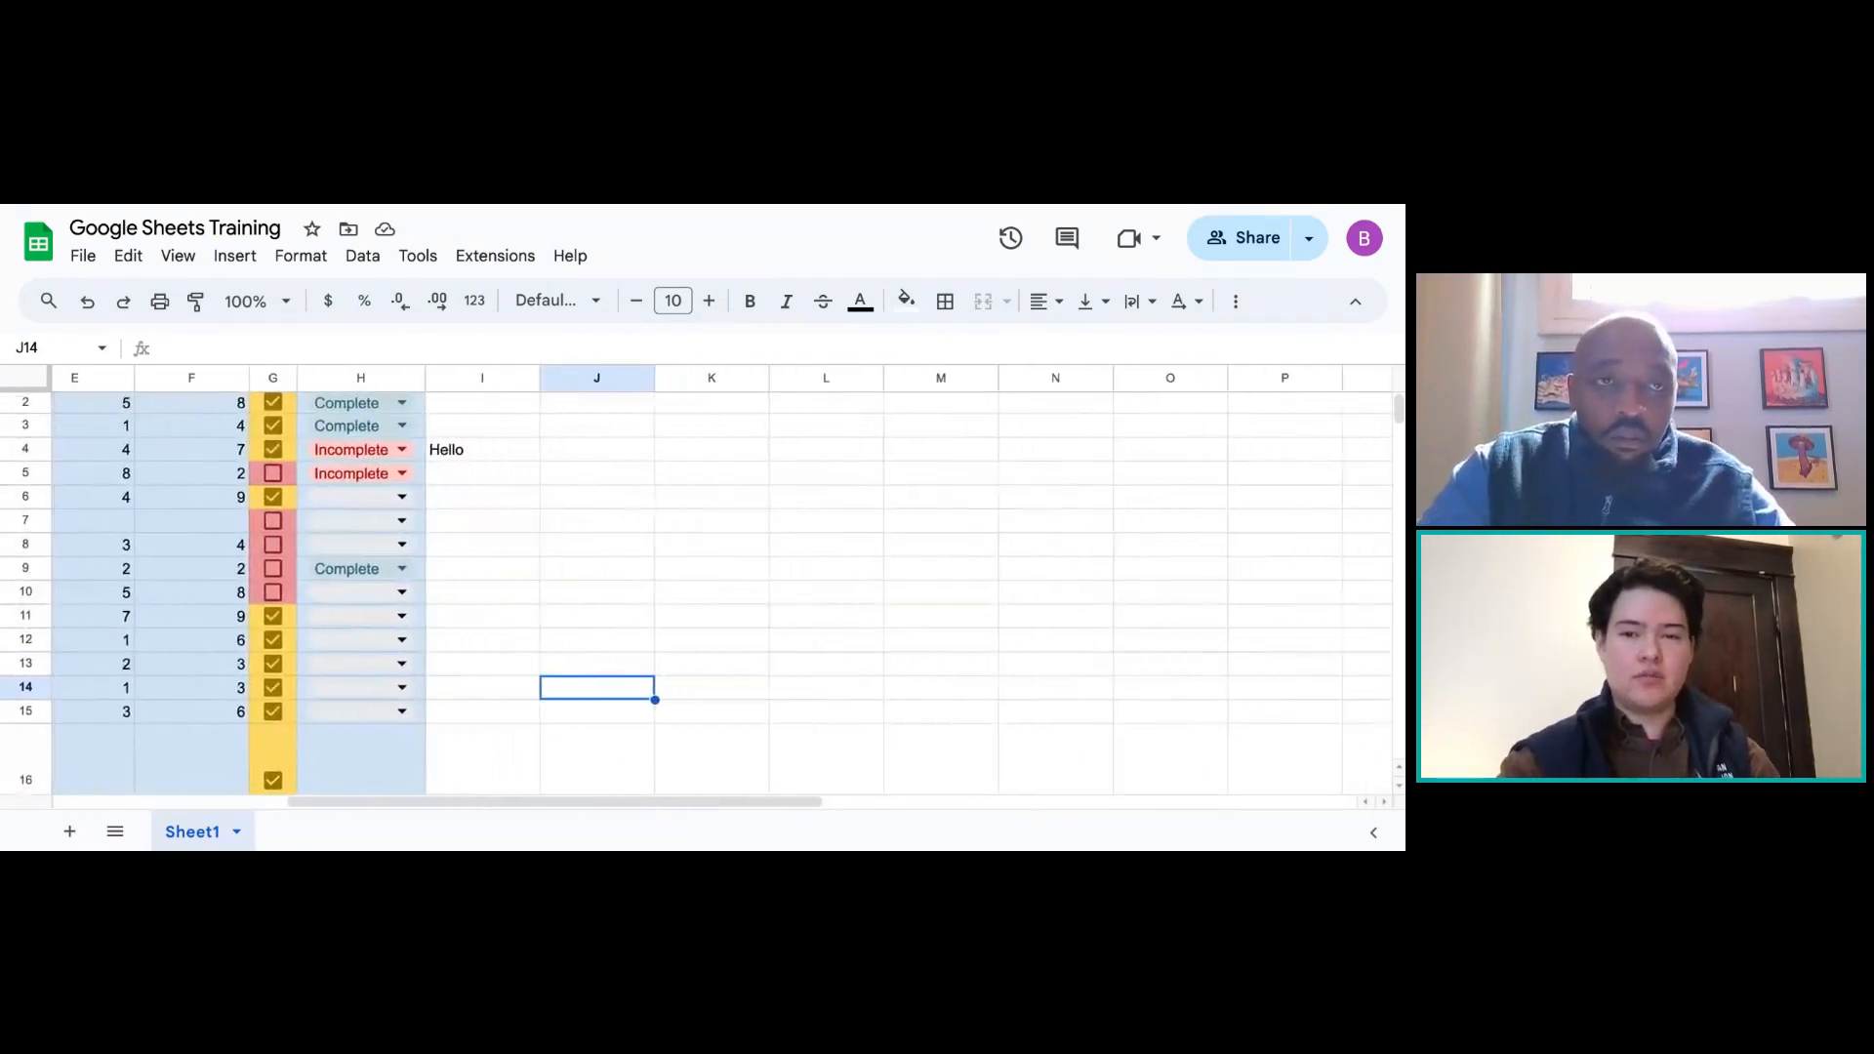
{"action": "scroll", "coordinate": [695, 585], "scroll_direction": "down", "scroll_amount": 5}
{"action": "scroll", "coordinate": [695, 586], "scroll_direction": "down", "scroll_amount": 4}
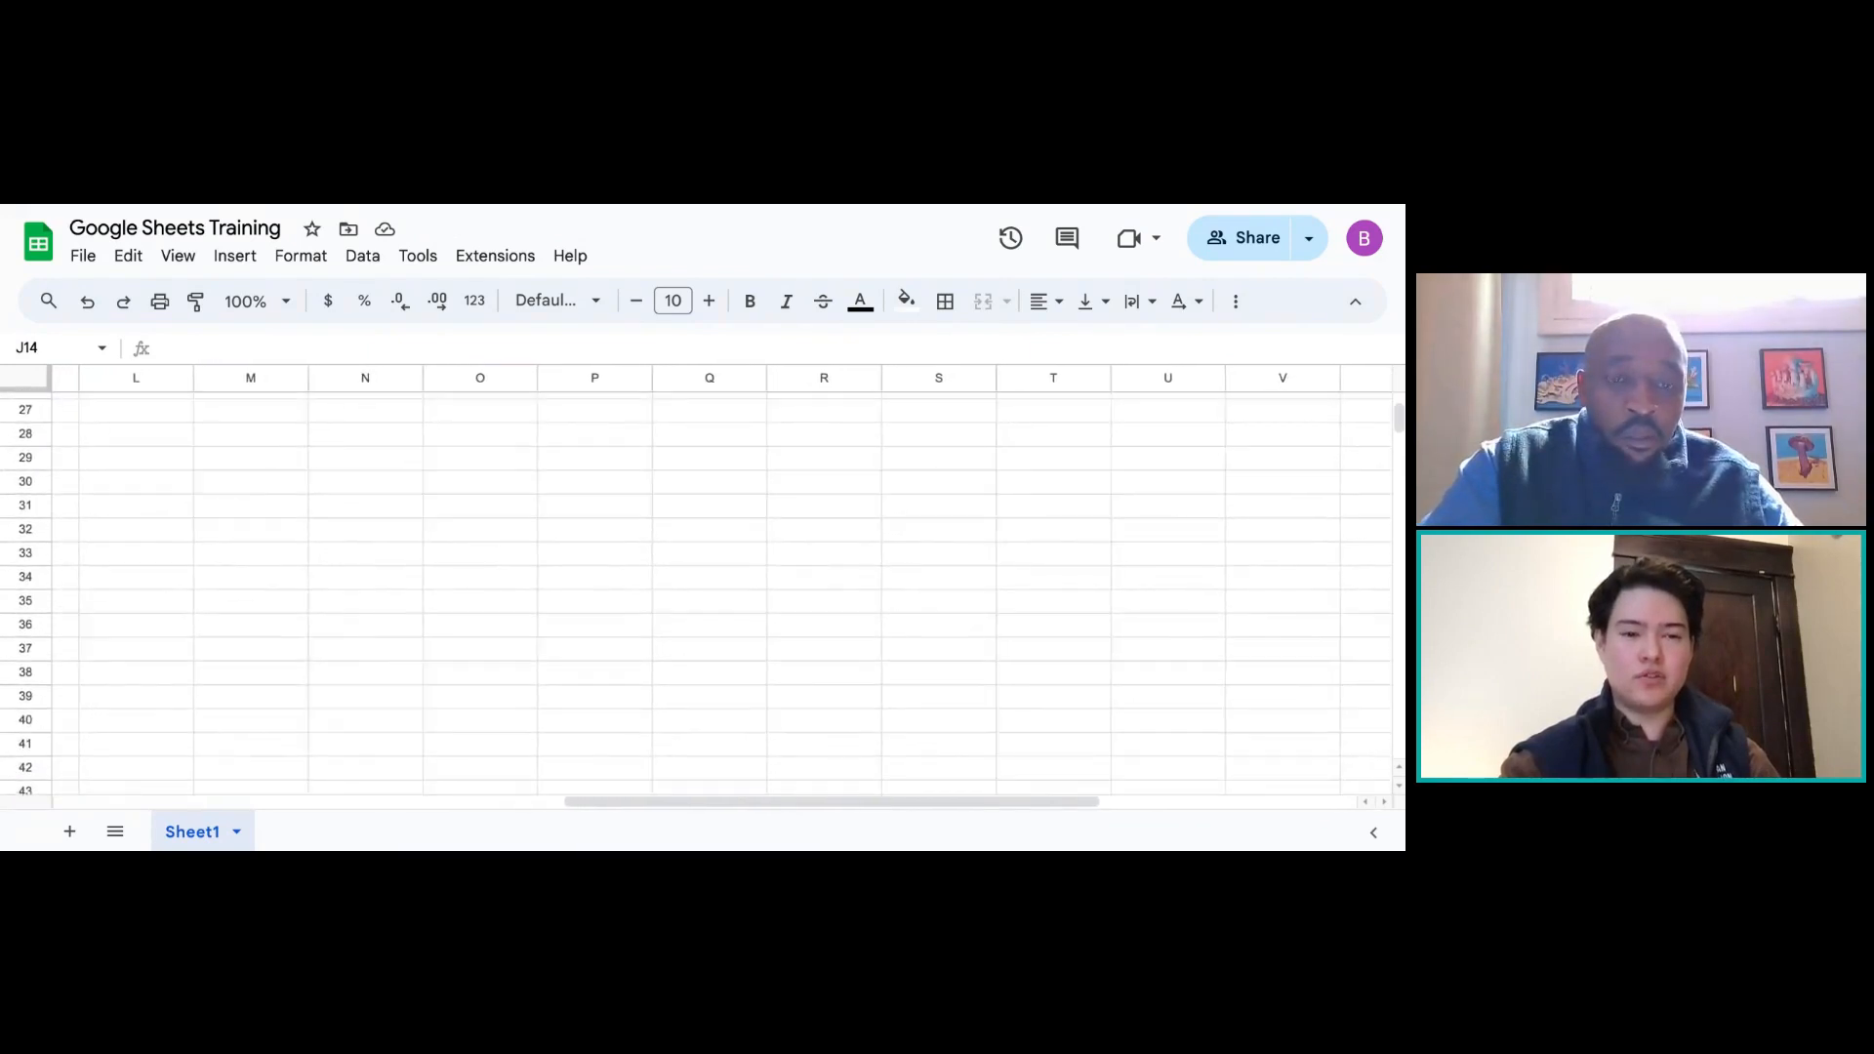
Uncheck and recheck the checkbox in G2, and set the dropdown in H2 to Incomplete
{"action": "scroll", "coordinate": [695, 585], "scroll_direction": "left", "scroll_amount": 10}
{"action": "scroll", "coordinate": [695, 585], "scroll_direction": "up", "scroll_amount": 8}
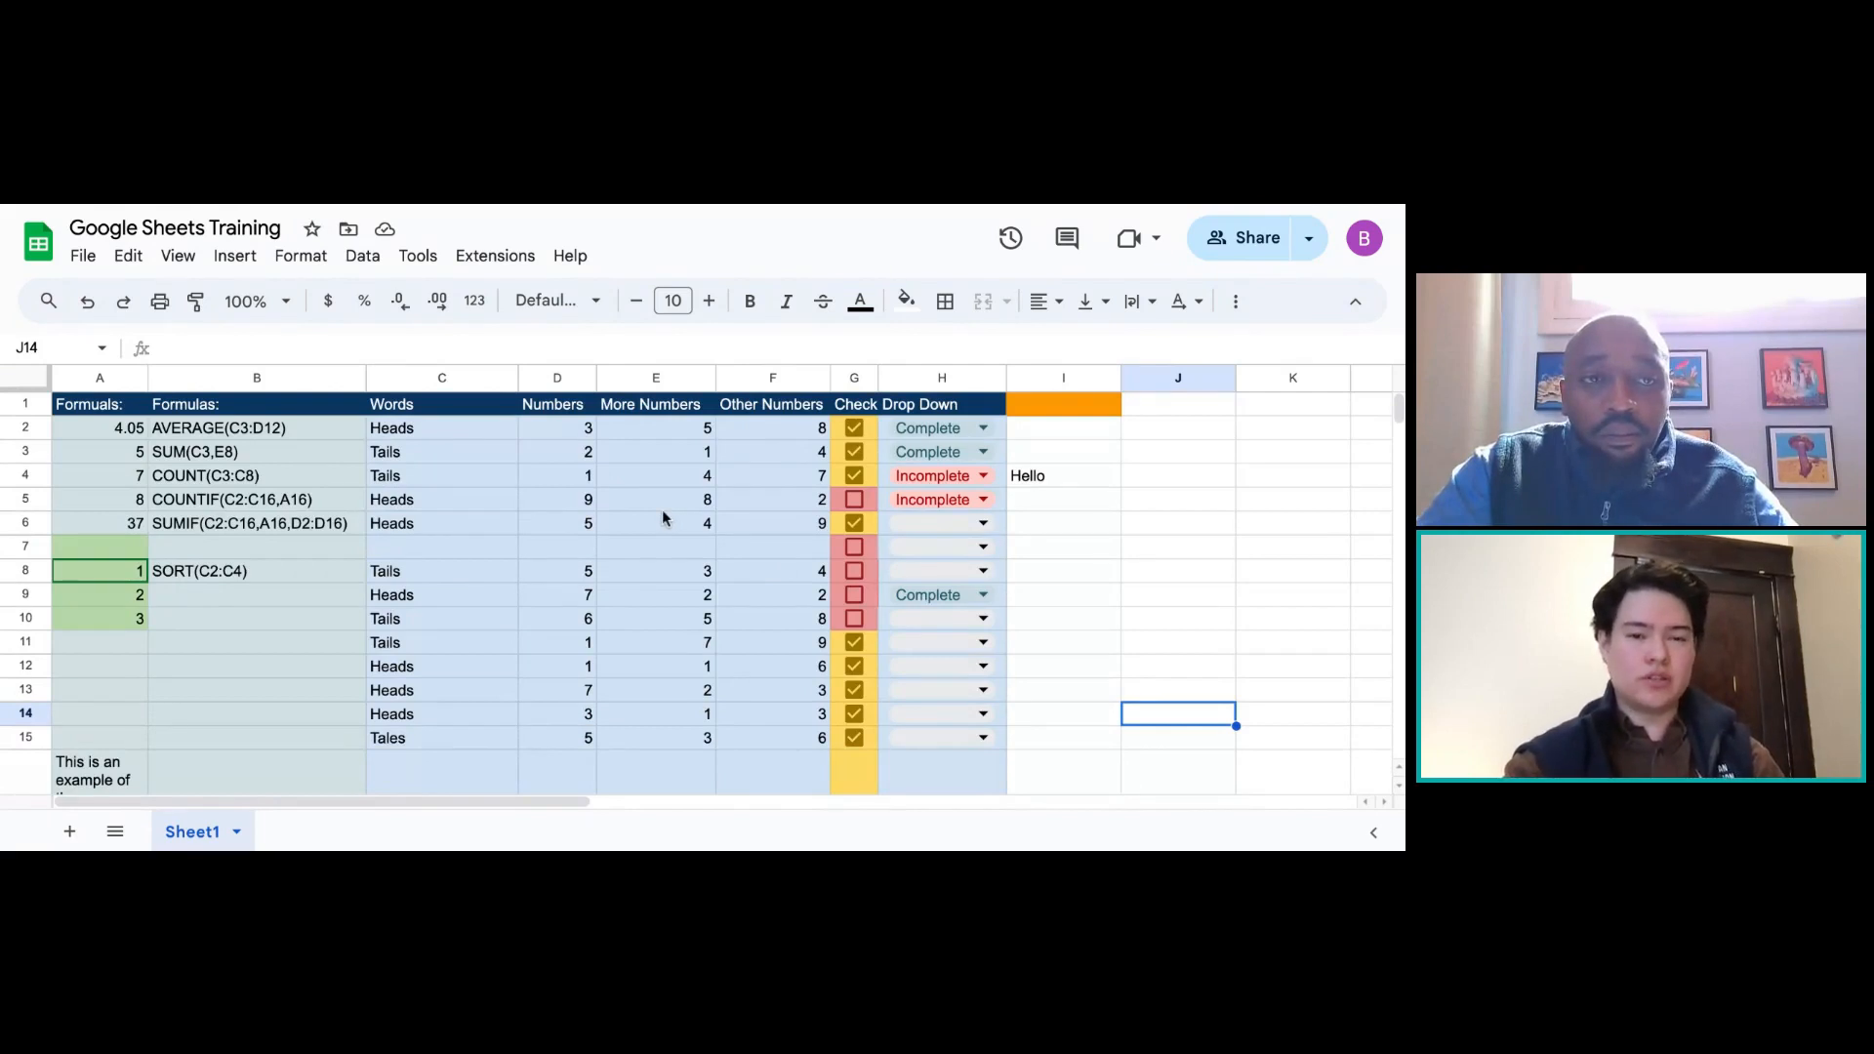
{"action": "left_click", "coordinate": [855, 428]}
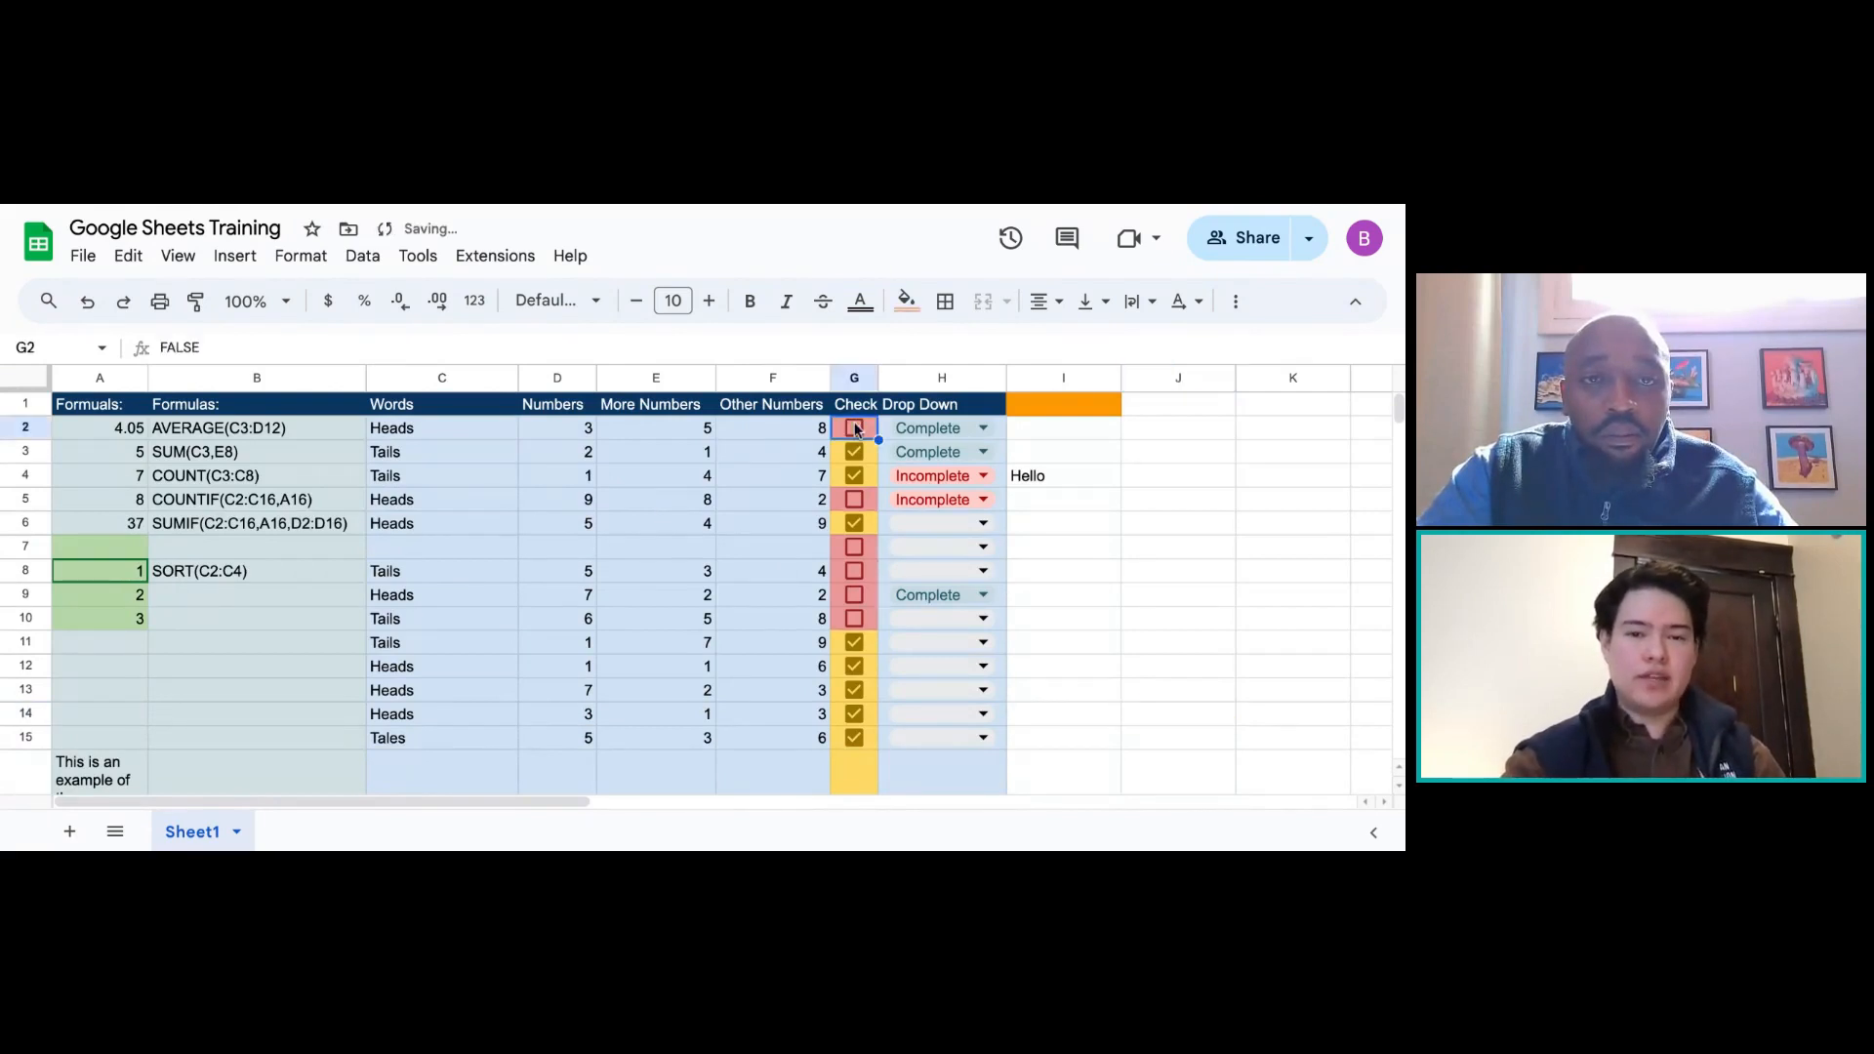
{"action": "left_click", "coordinate": [855, 429]}
{"action": "left_click", "coordinate": [921, 431]}
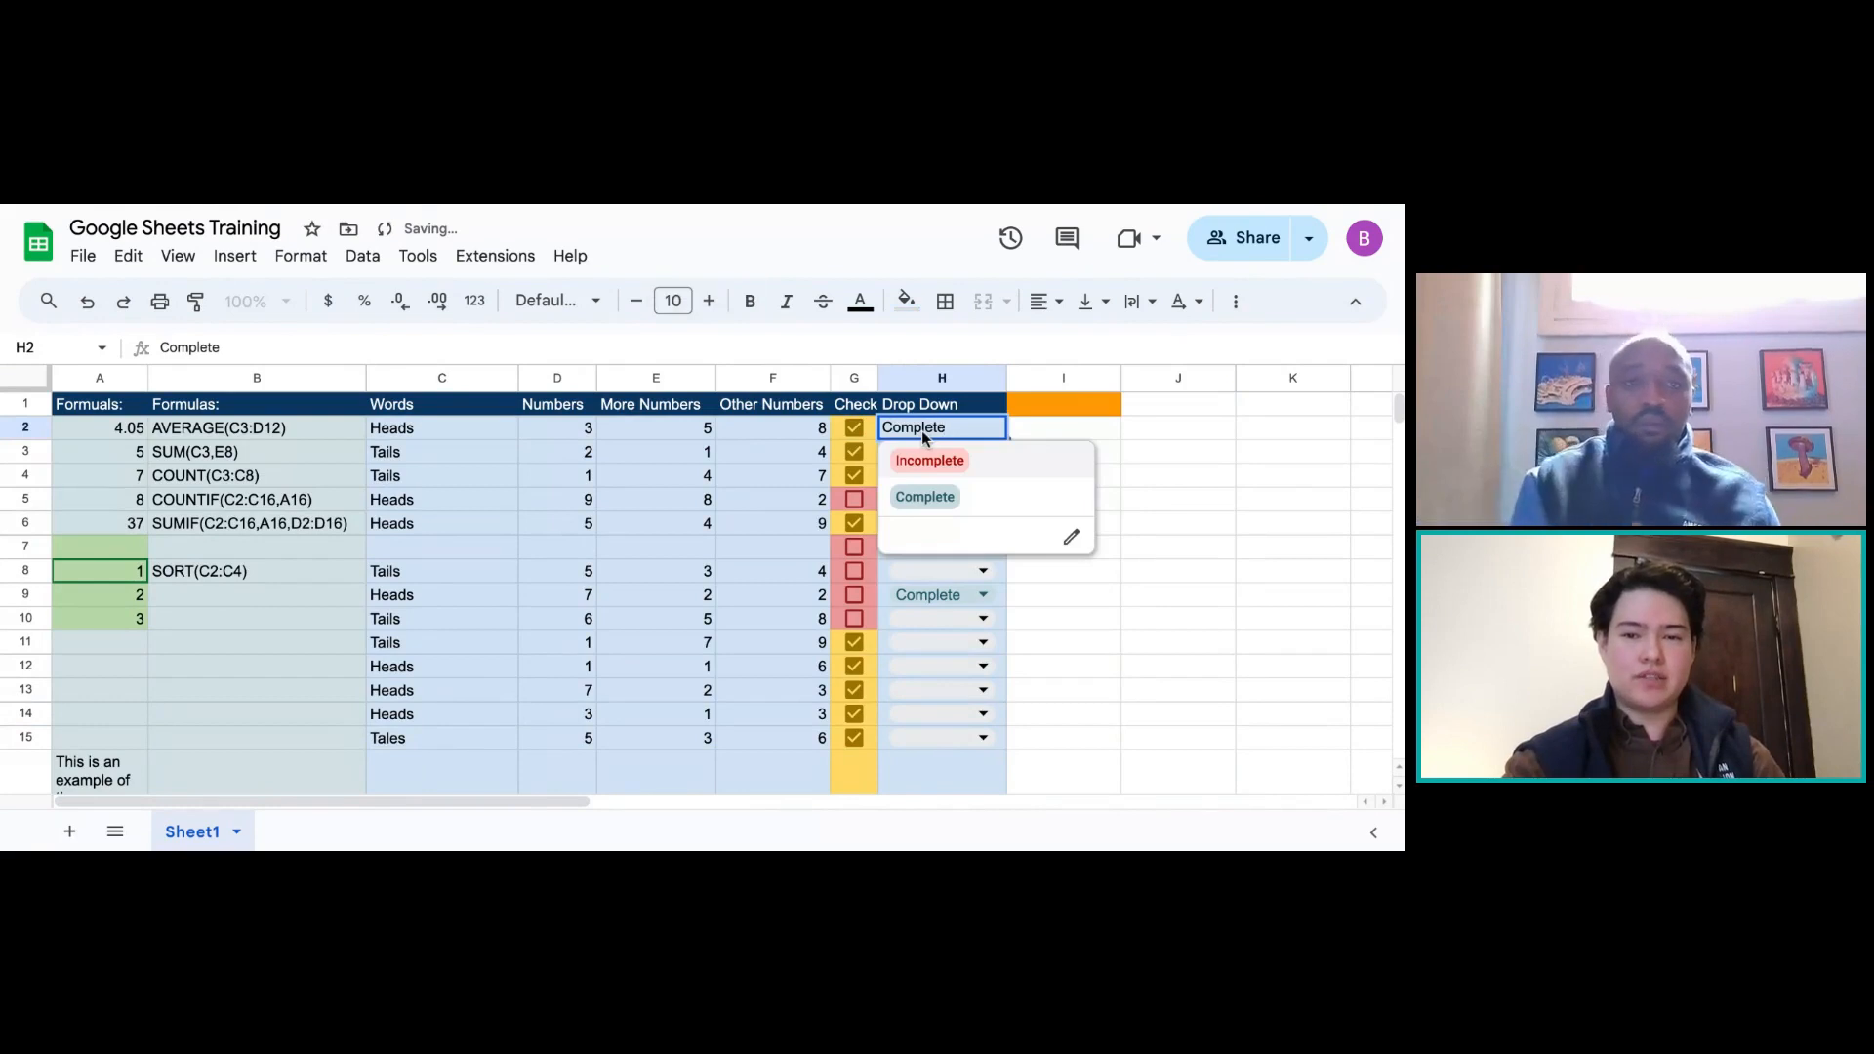
{"action": "left_click", "coordinate": [928, 462]}
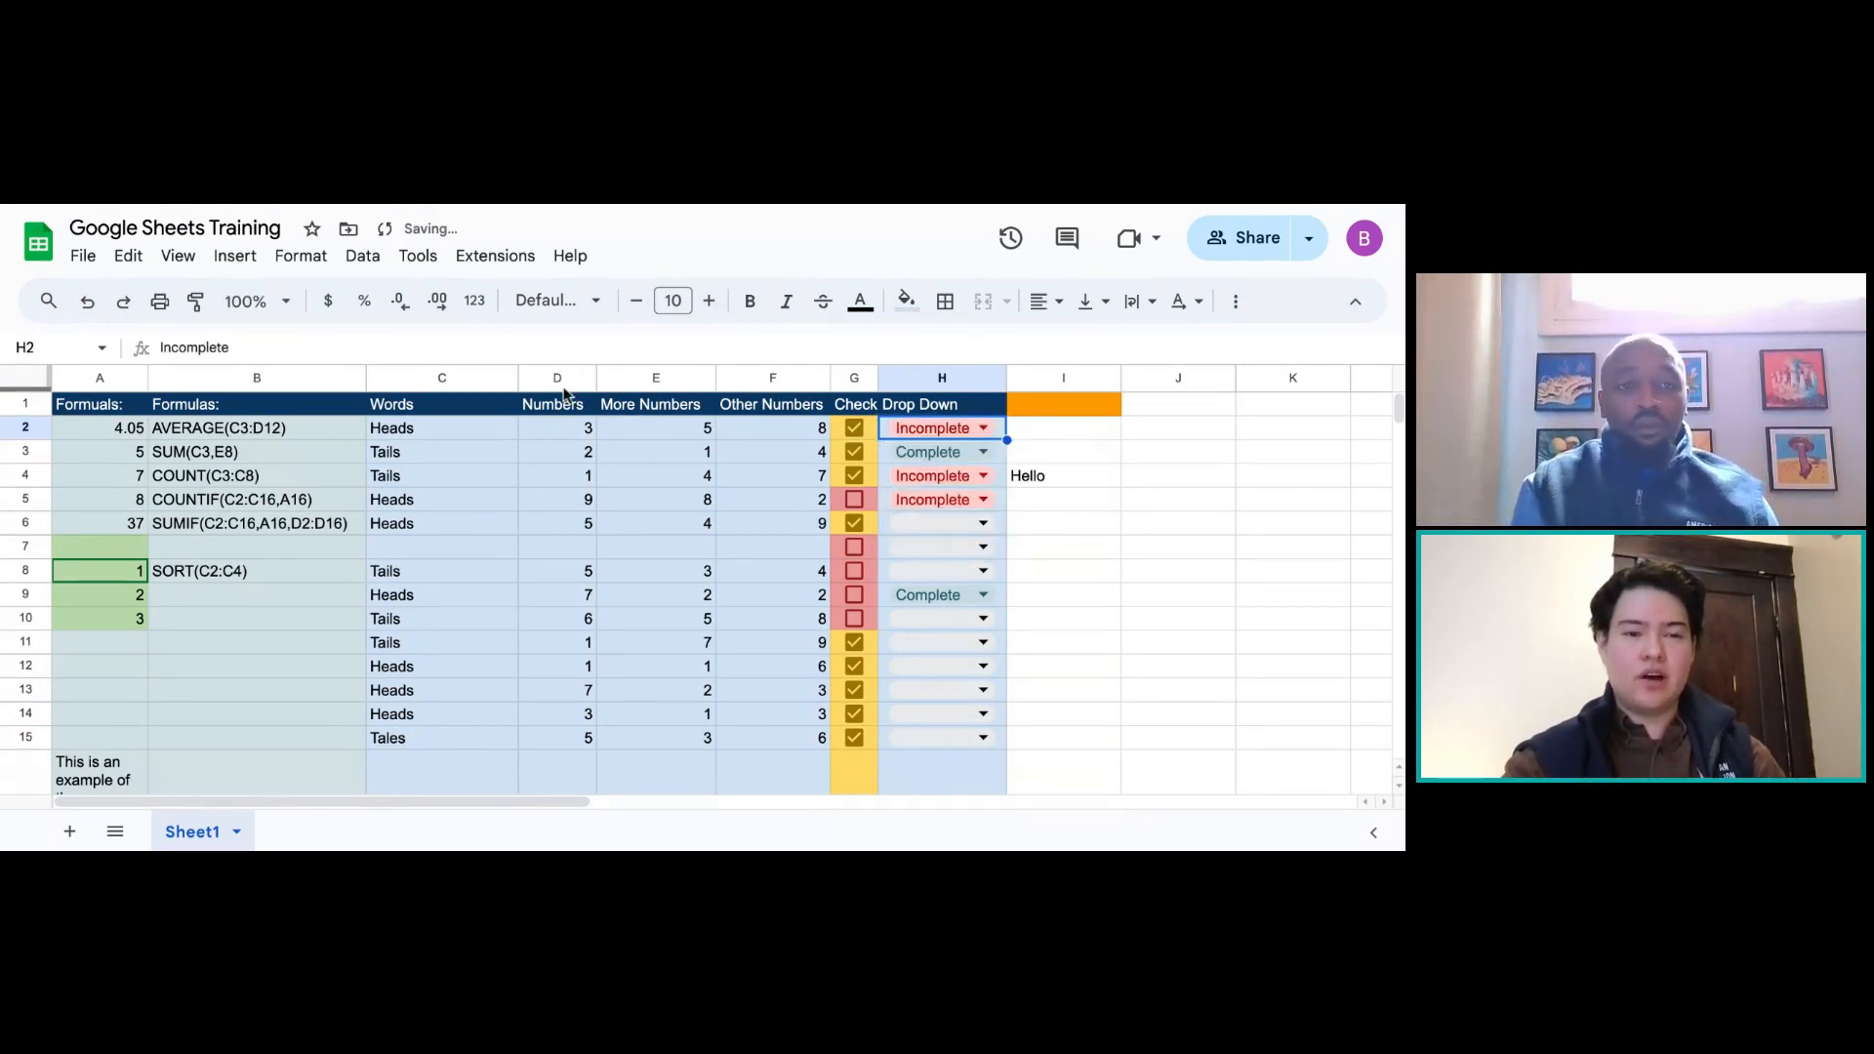
{"action": "left_click", "coordinate": [237, 258]}
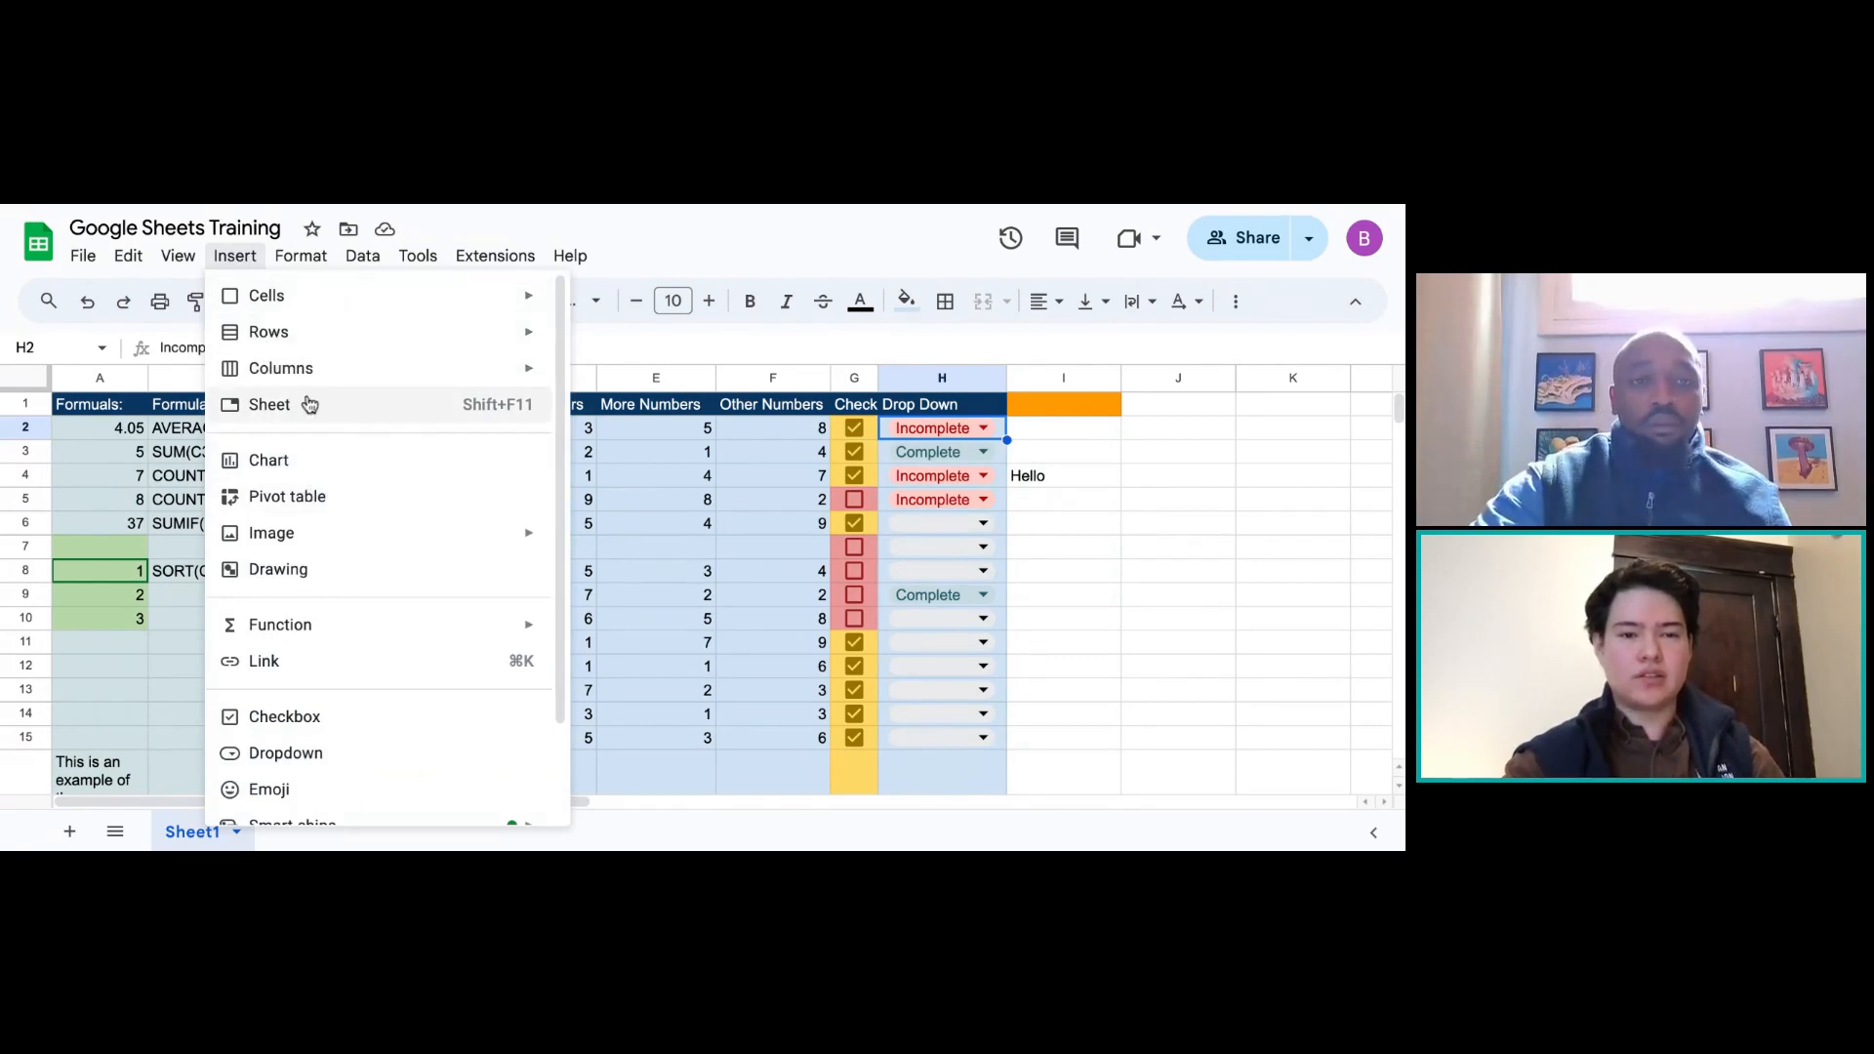
{"action": "scroll", "coordinate": [343, 590], "scroll_direction": "down", "scroll_amount": 2}
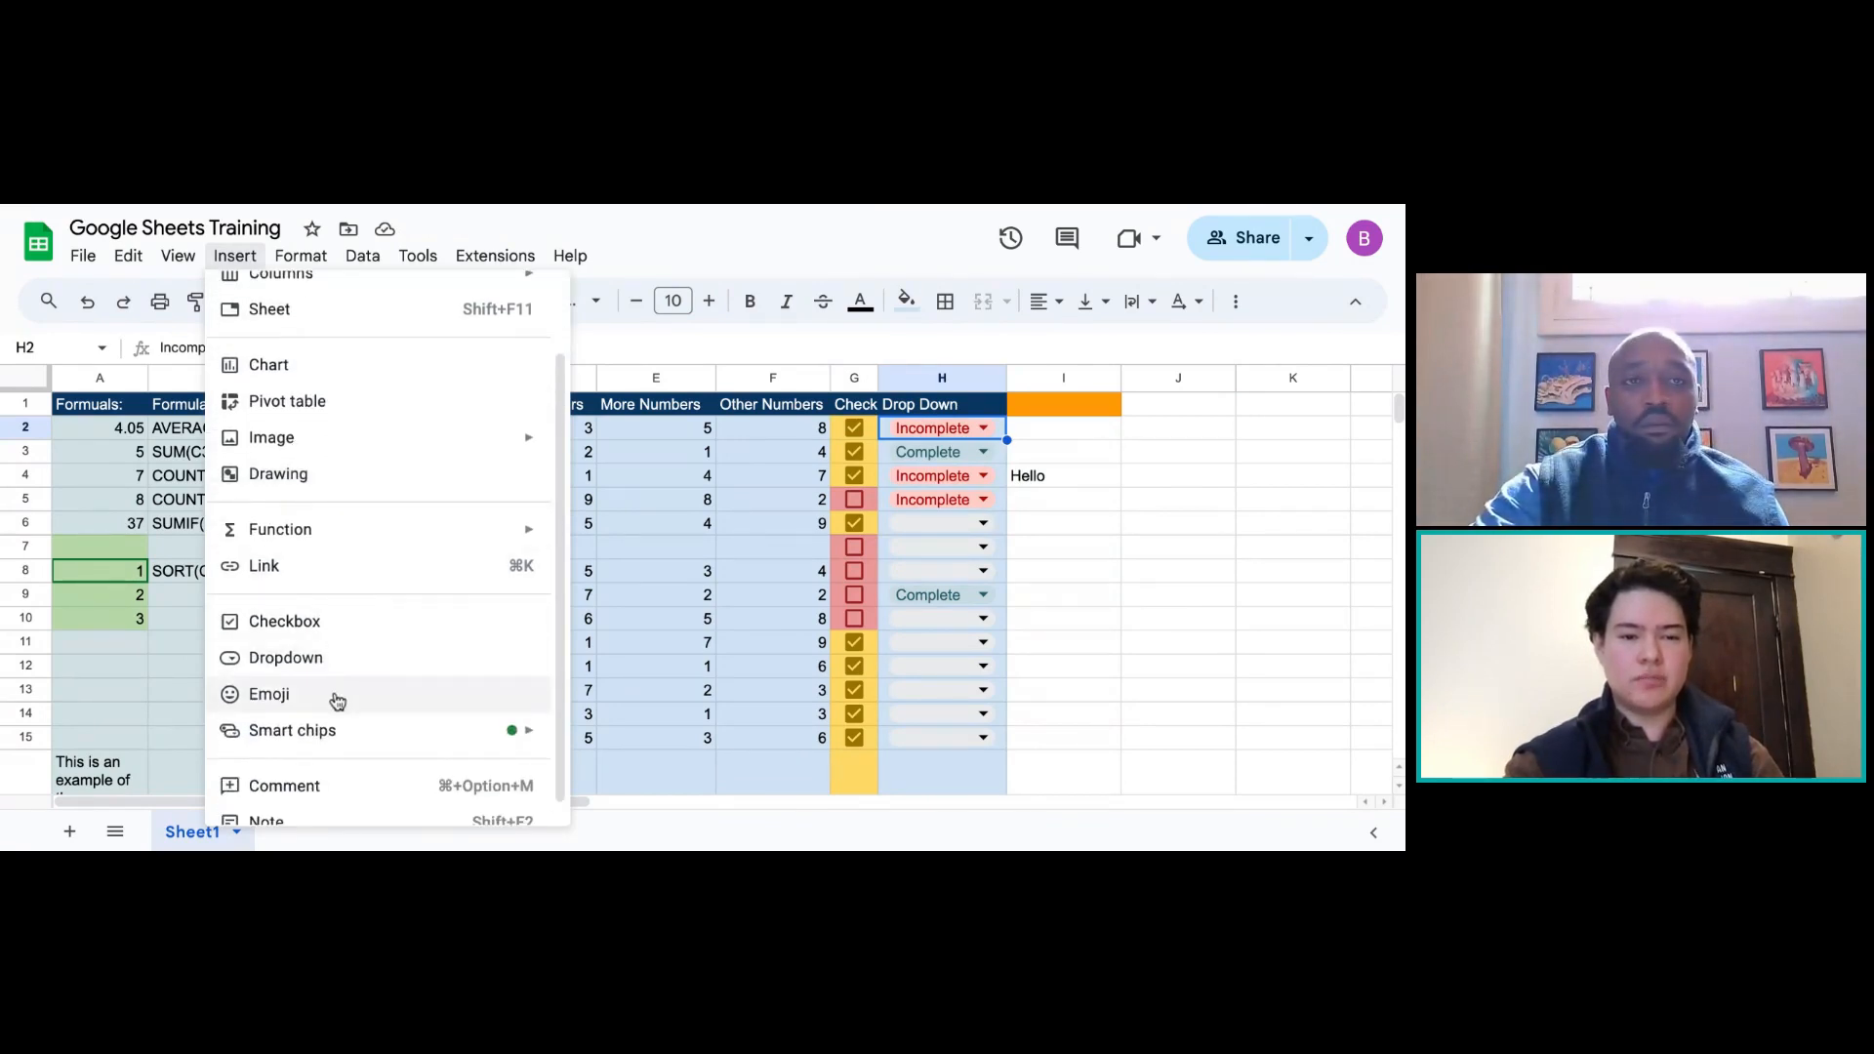
{"action": "left_click", "coordinate": [1093, 574]}
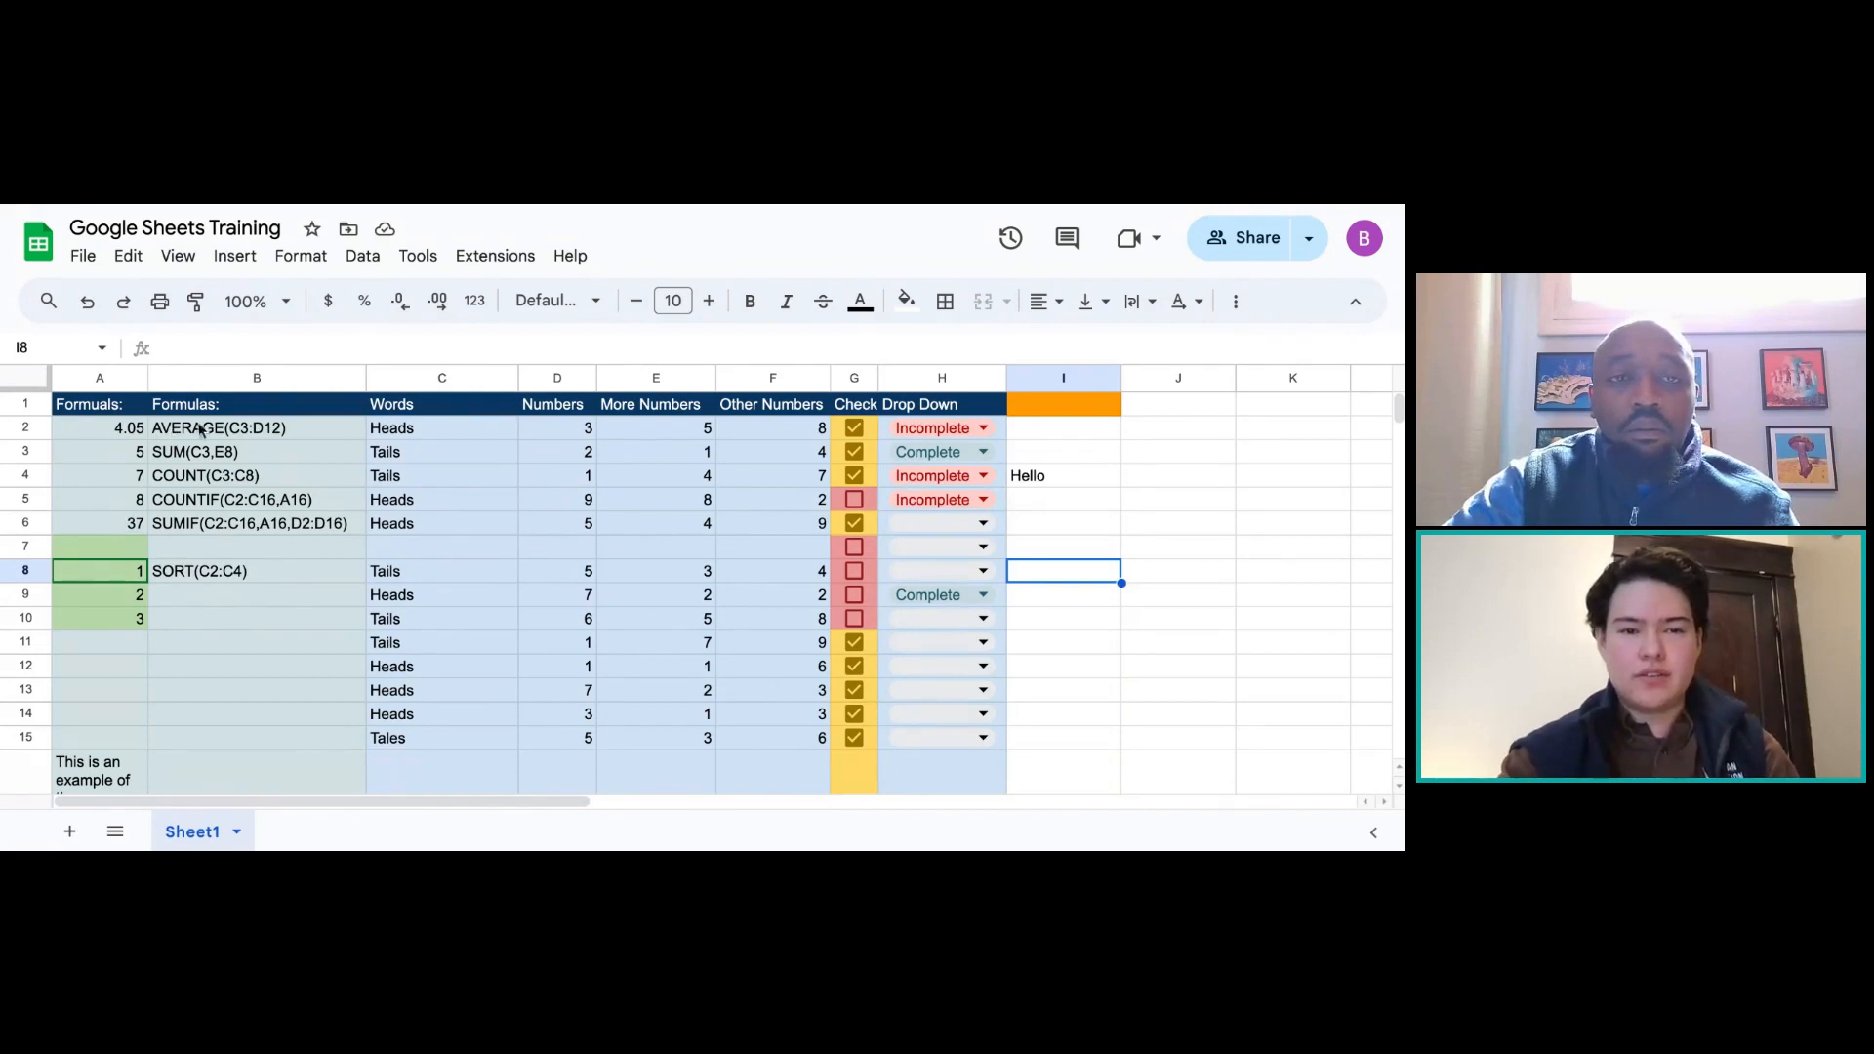
Enter the formula =SUM(D3,E5) in cell B12 to add one Numbers value and one More Numbers value
{"action": "double_click", "coordinate": [154, 672]}
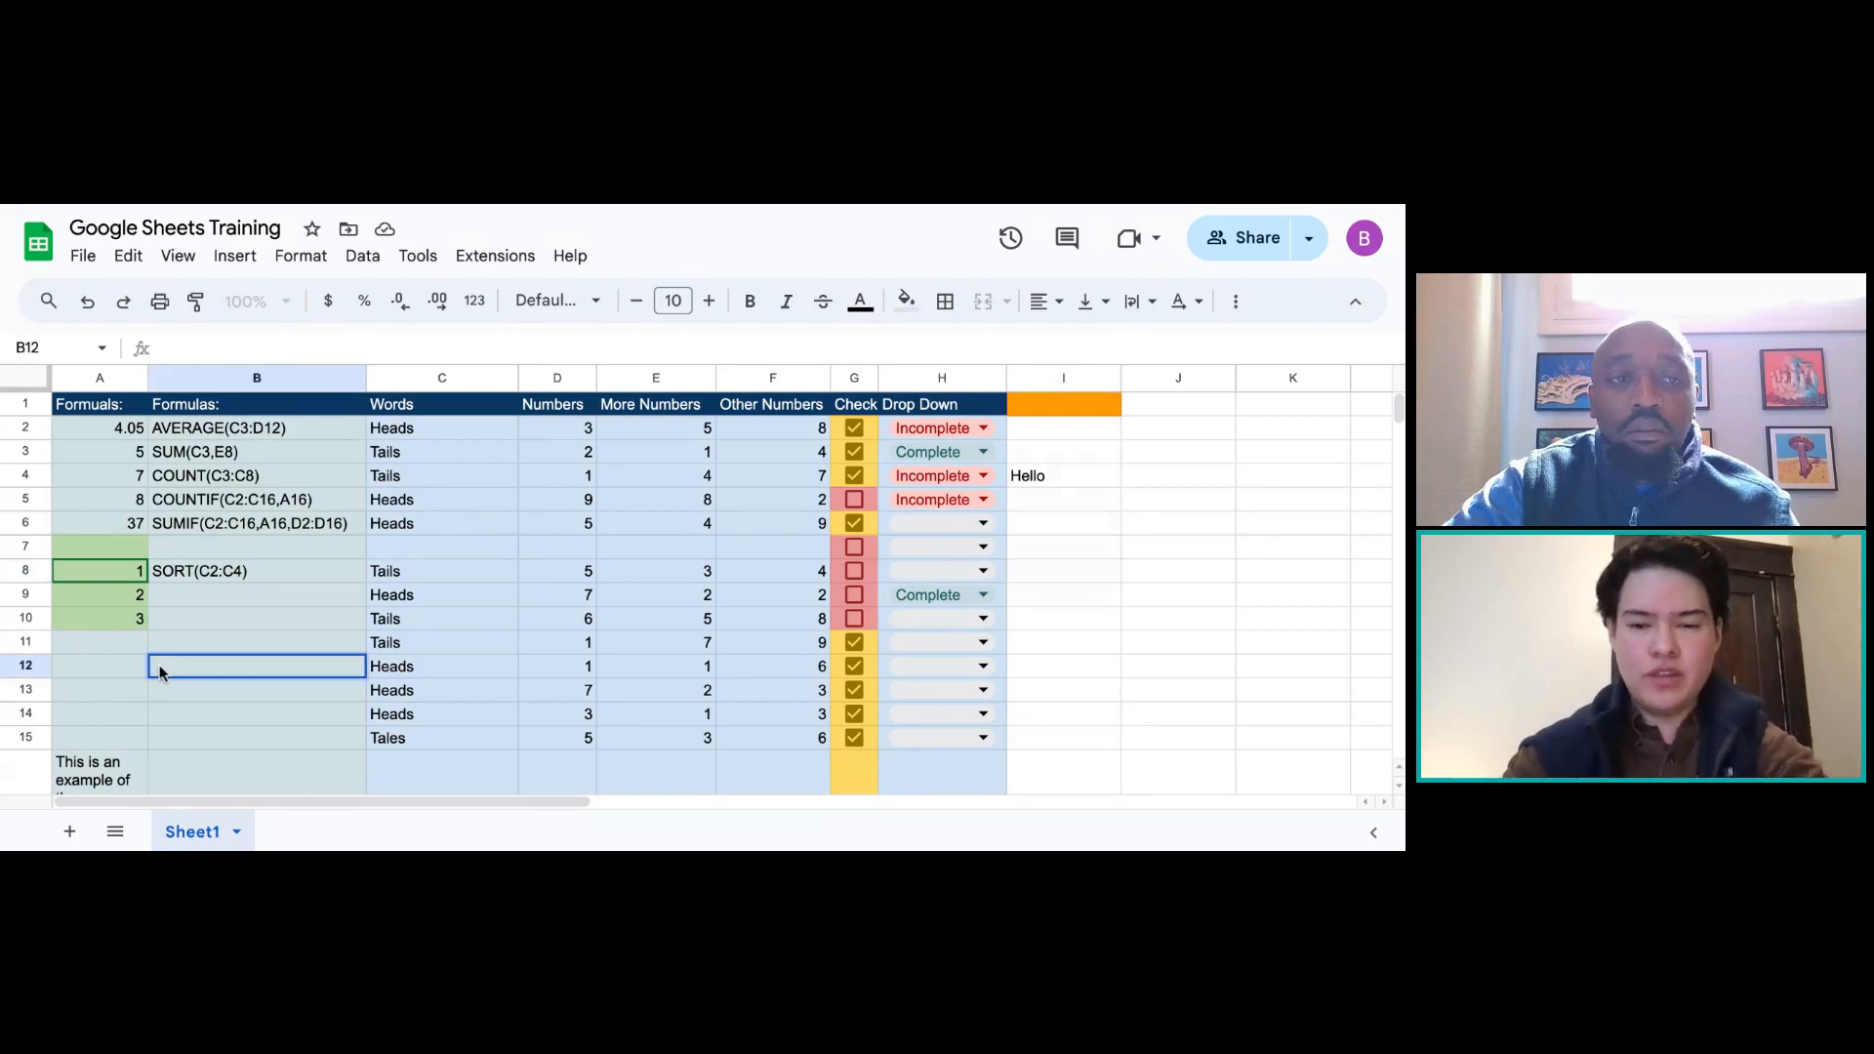
{"action": "type", "text": "="}
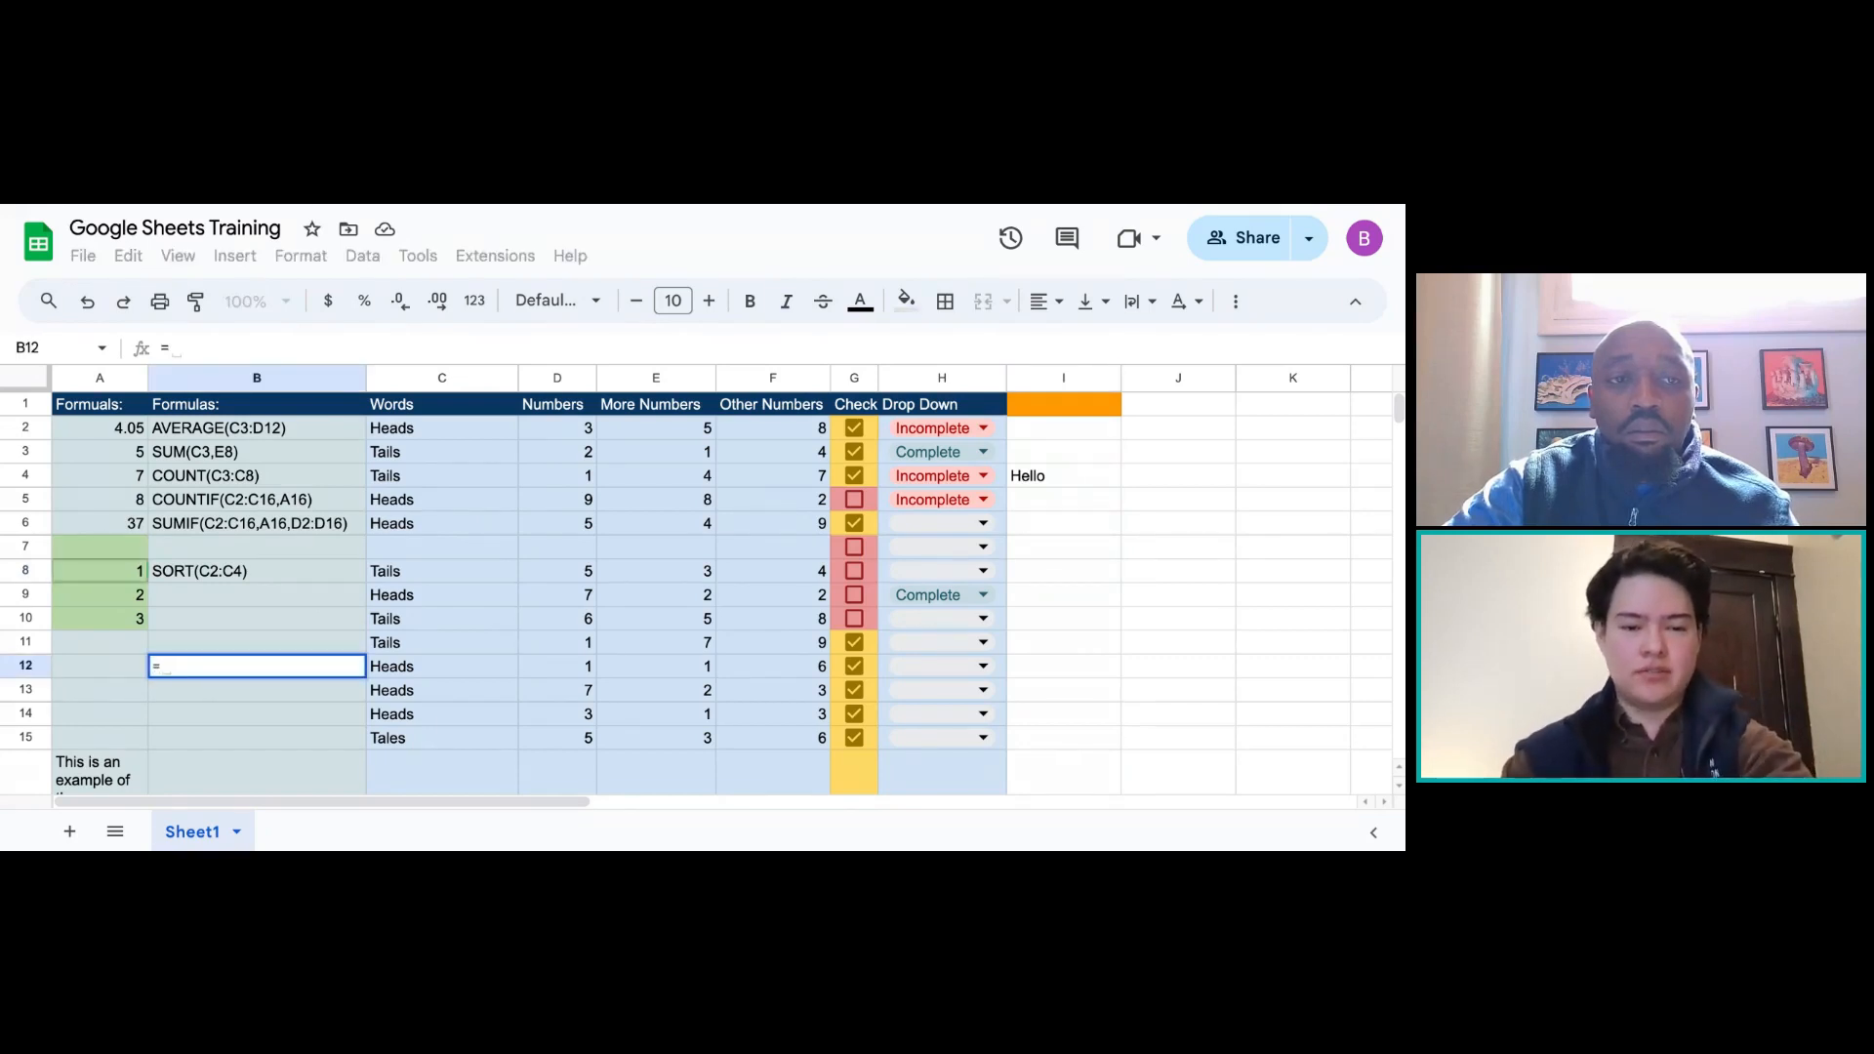
{"action": "type", "text": "Sum"}
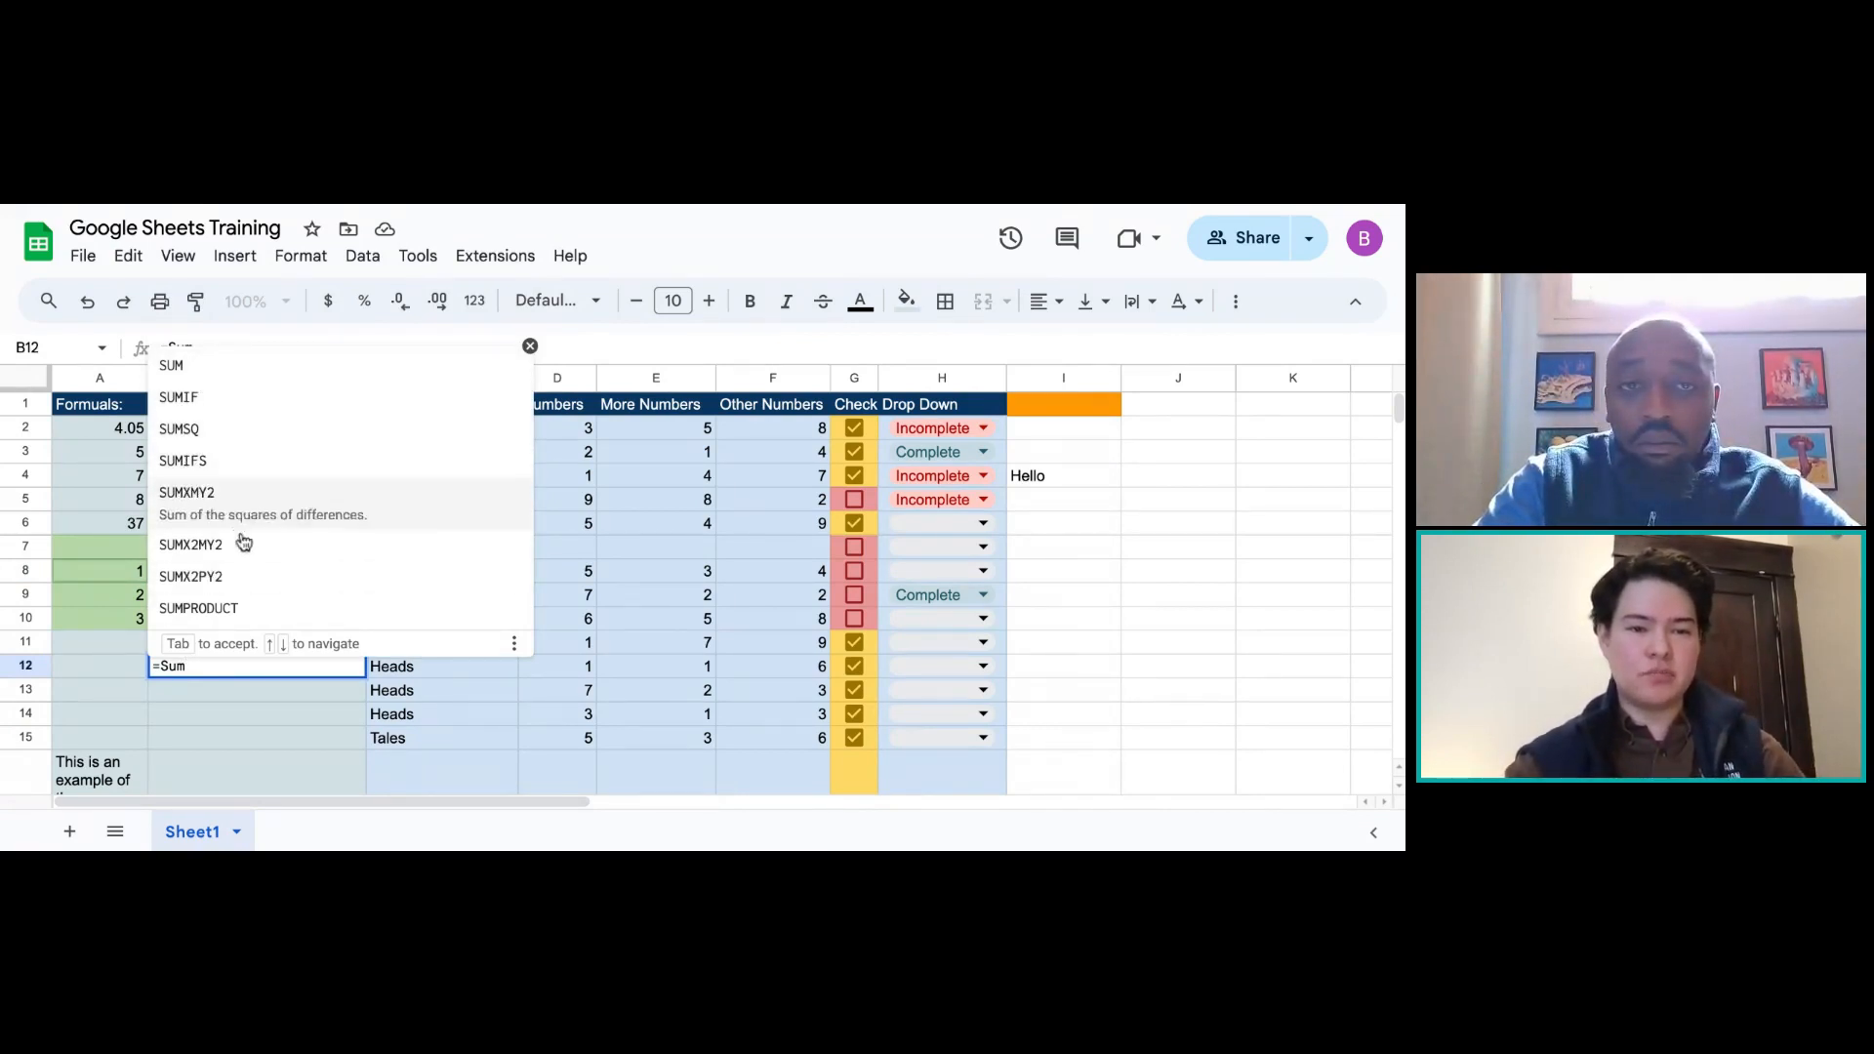
{"action": "left_click", "coordinate": [203, 368]}
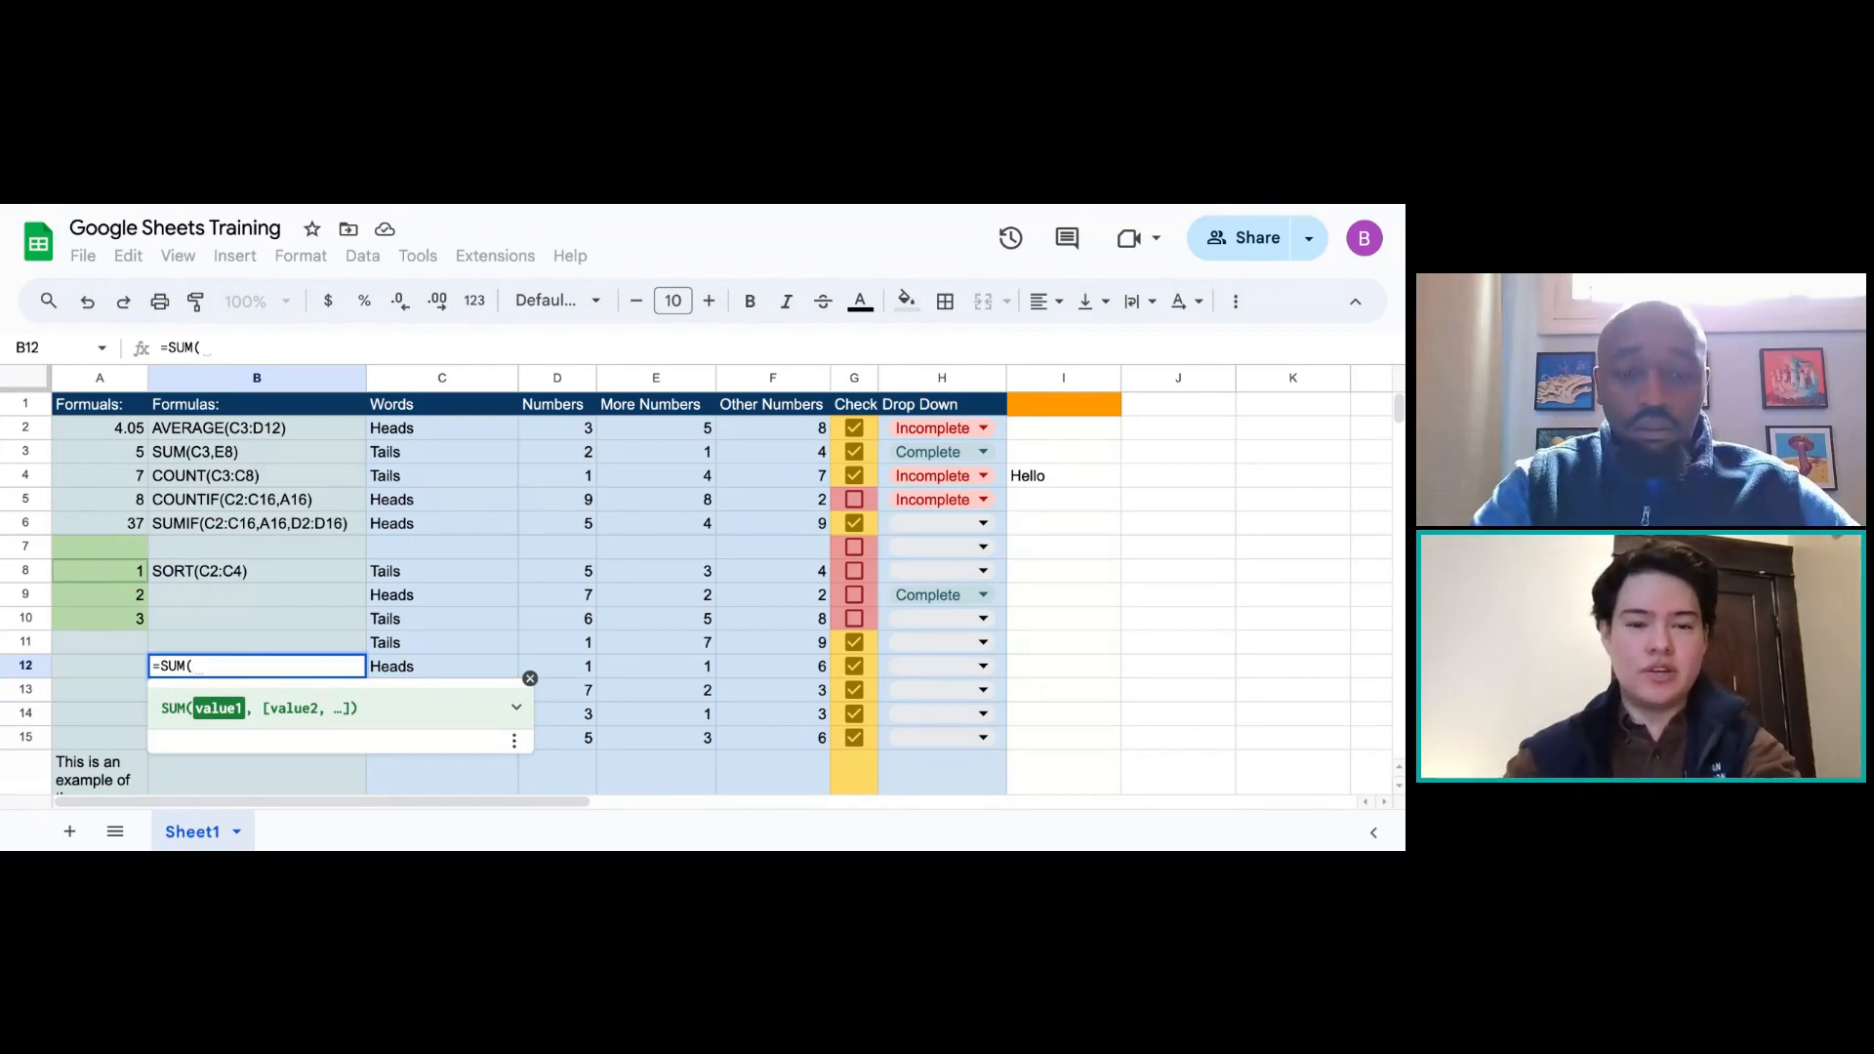
{"action": "type", "text": "d3"}
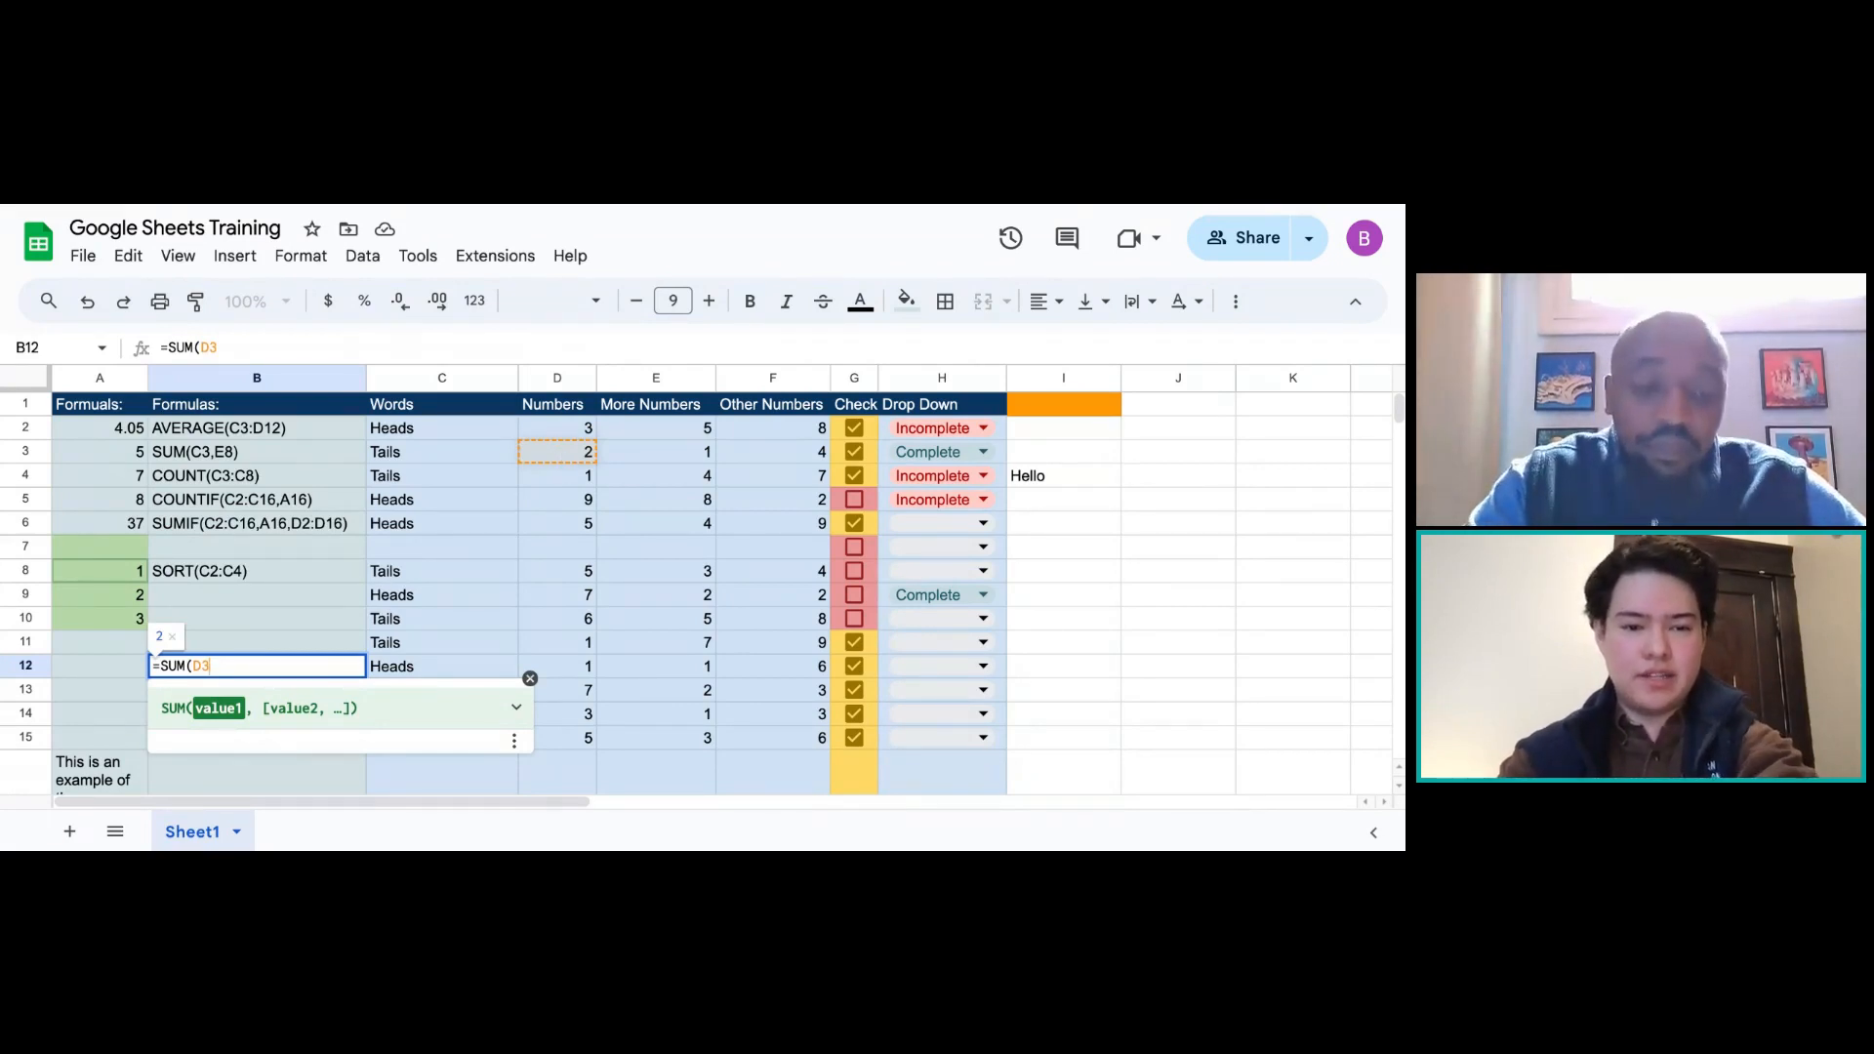
{"action": "type", "text": ","}
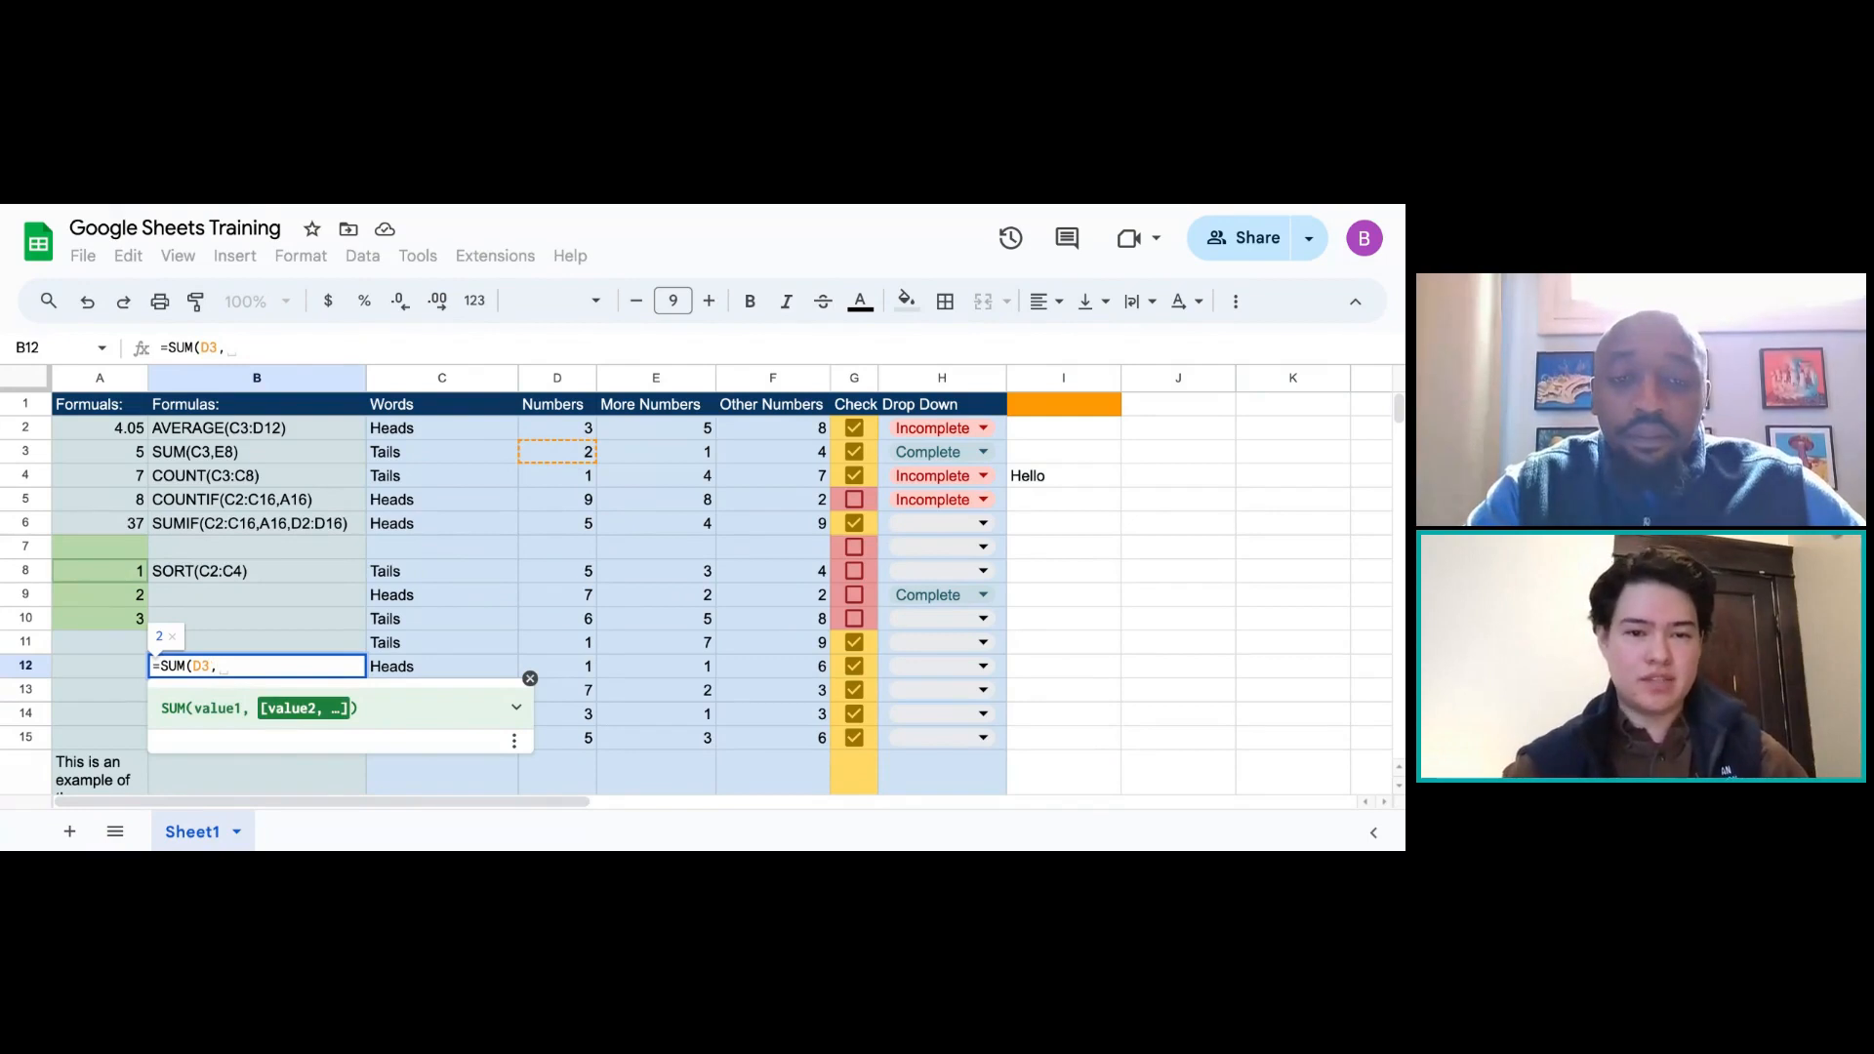
{"action": "left_click", "coordinate": [654, 507]}
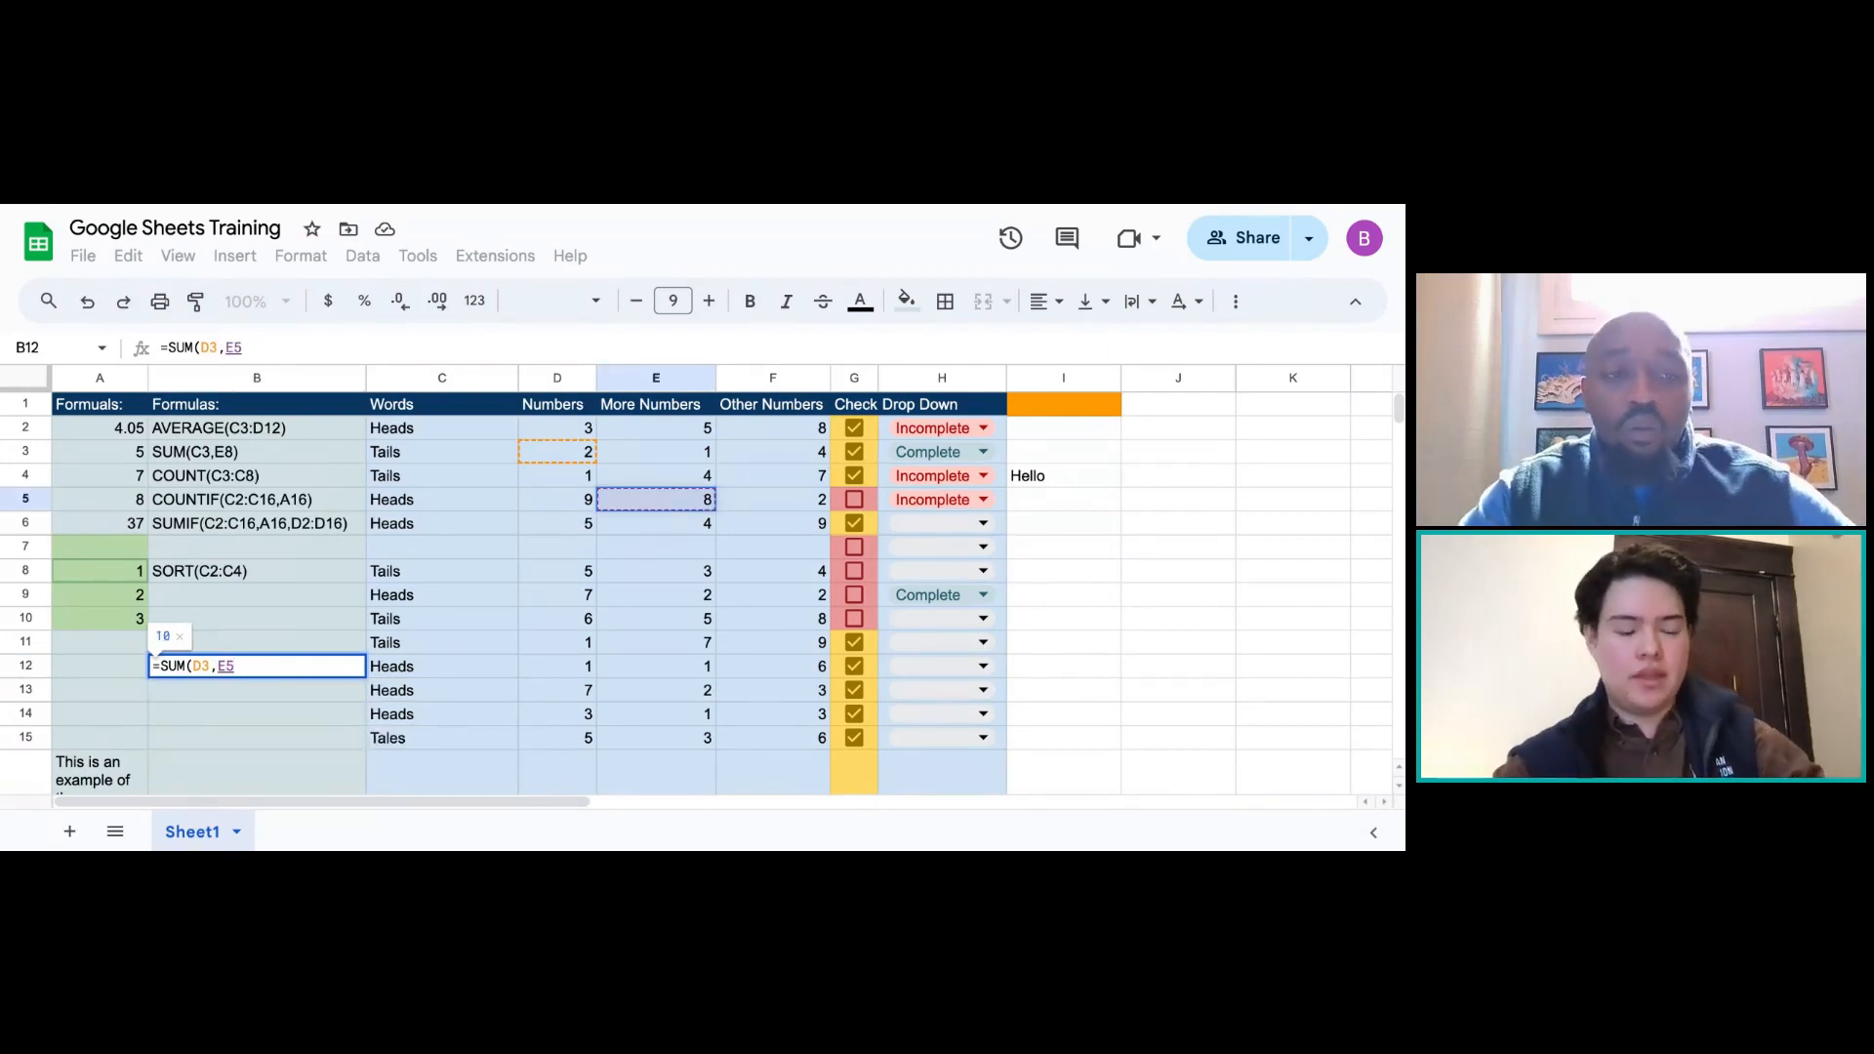
{"action": "left_click", "coordinate": [288, 665]}
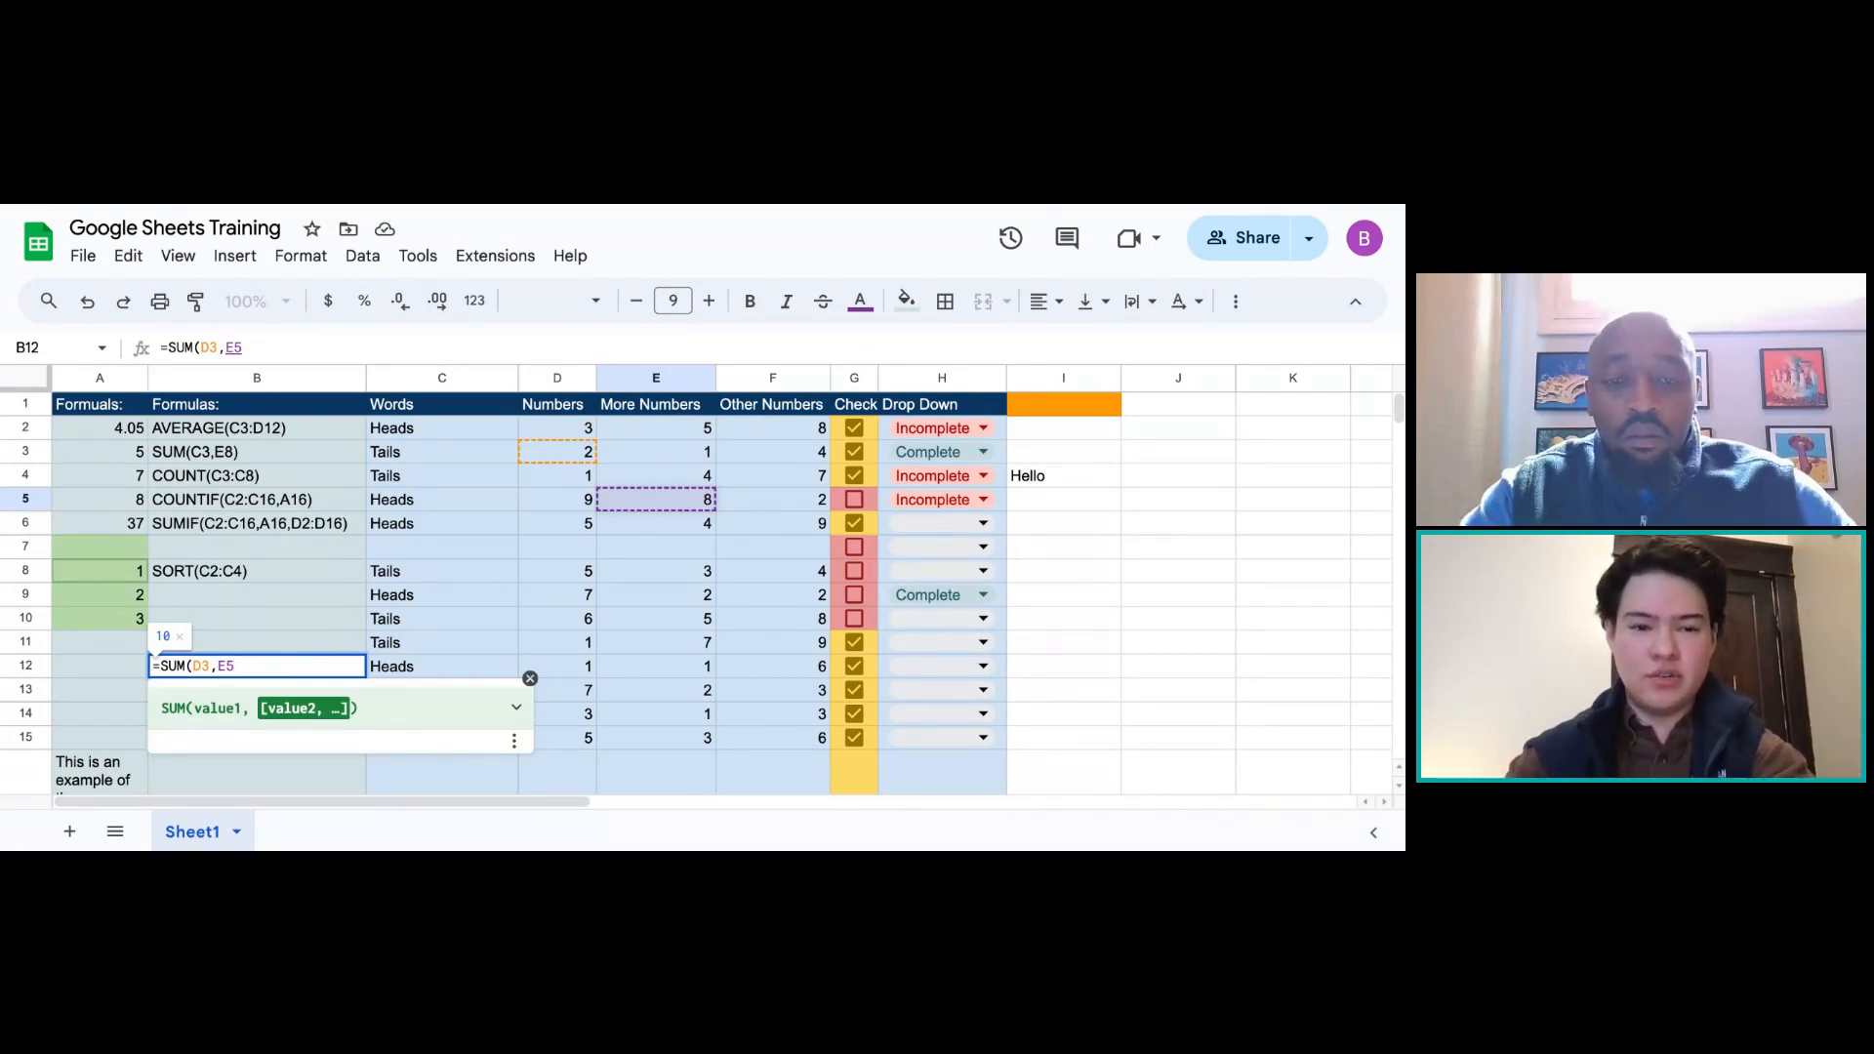
{"action": "type", "text": ","}
{"action": "key", "text": "BackSpace"}
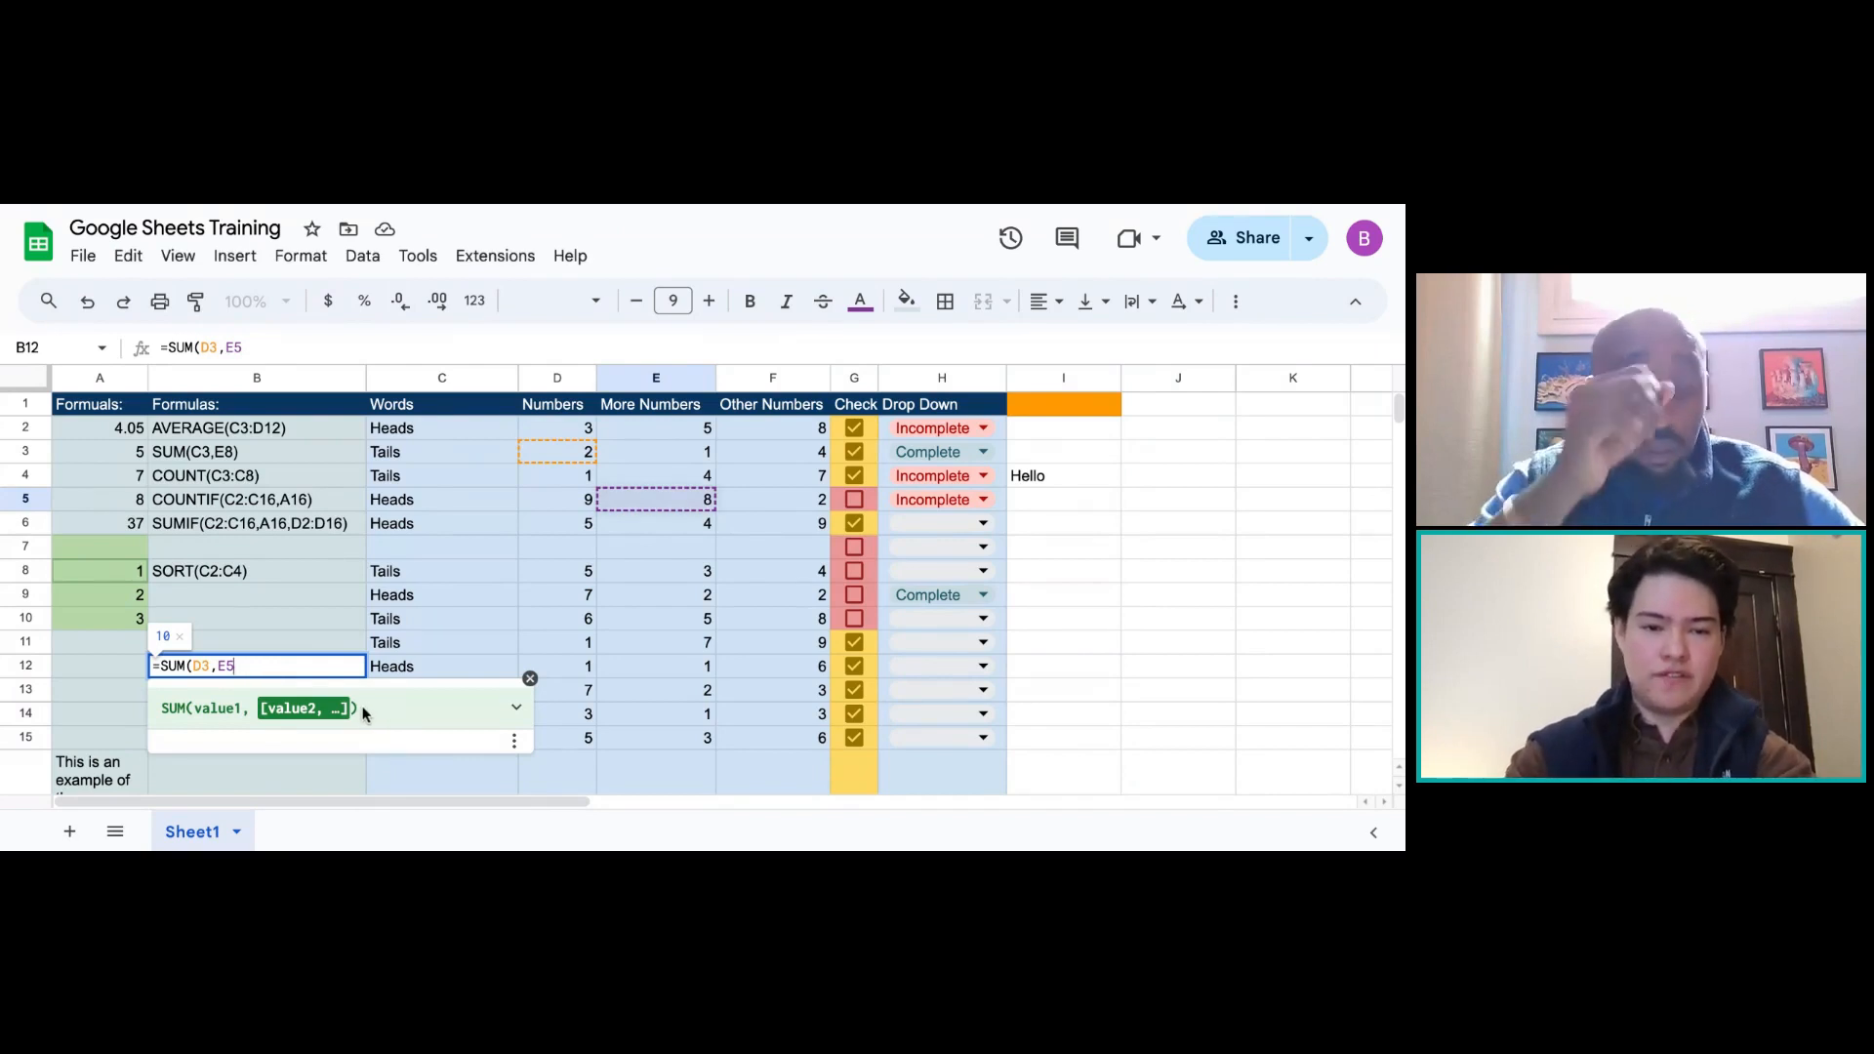
{"action": "type", "text": ")"}
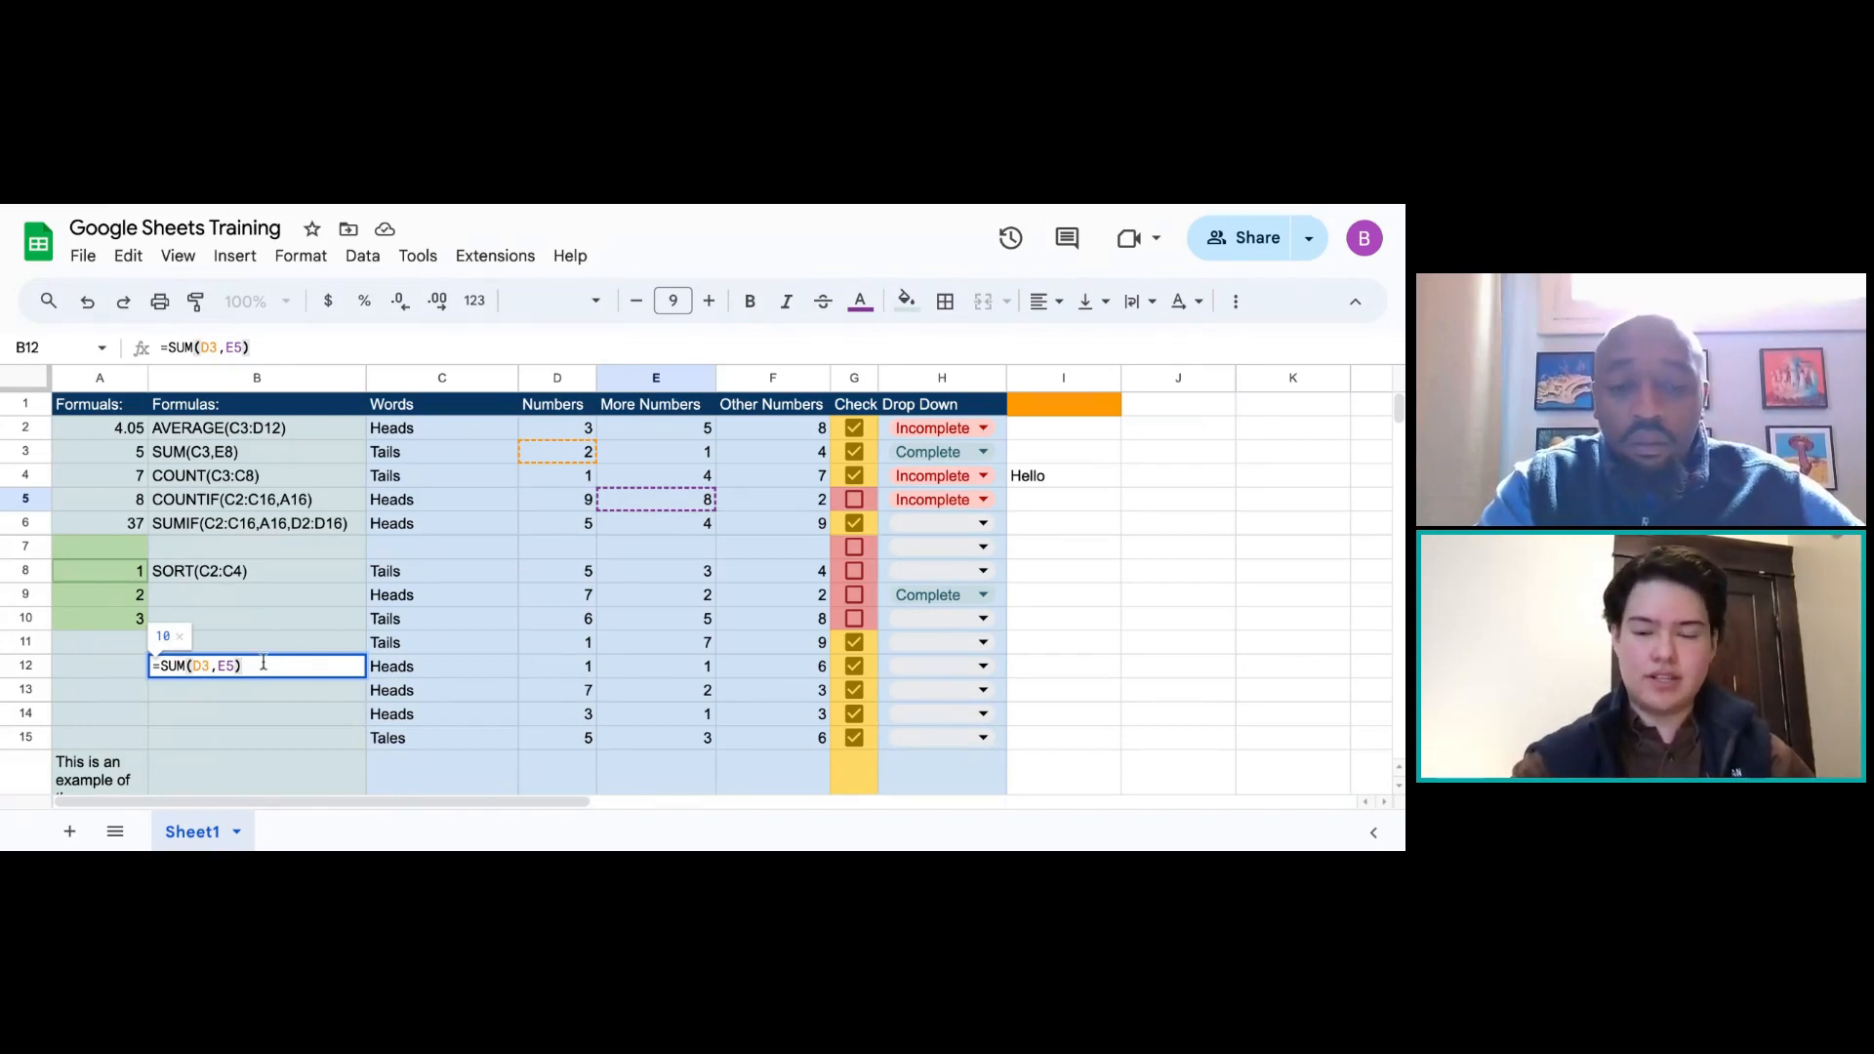
{"action": "key", "text": "Return"}
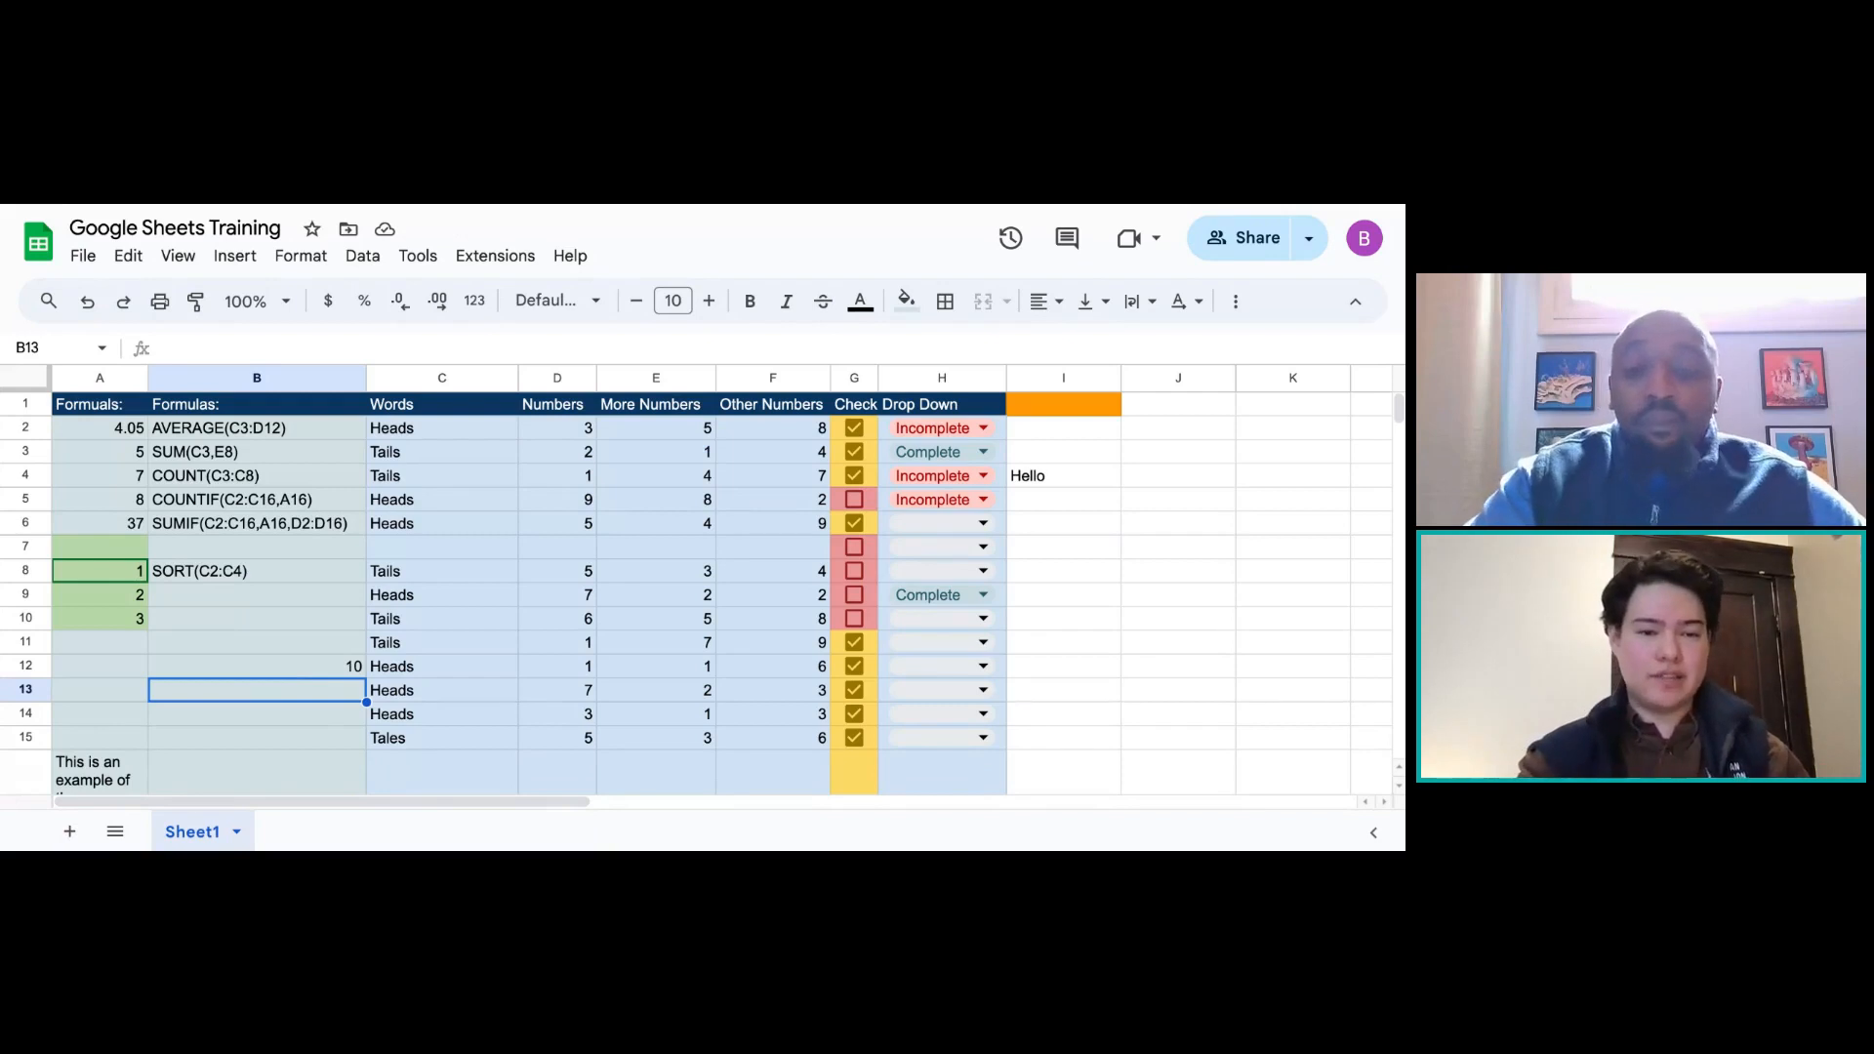
Reopen the SUM formula in cell B12 for editing
{"action": "key", "text": "Up"}
{"action": "key", "text": "Return"}
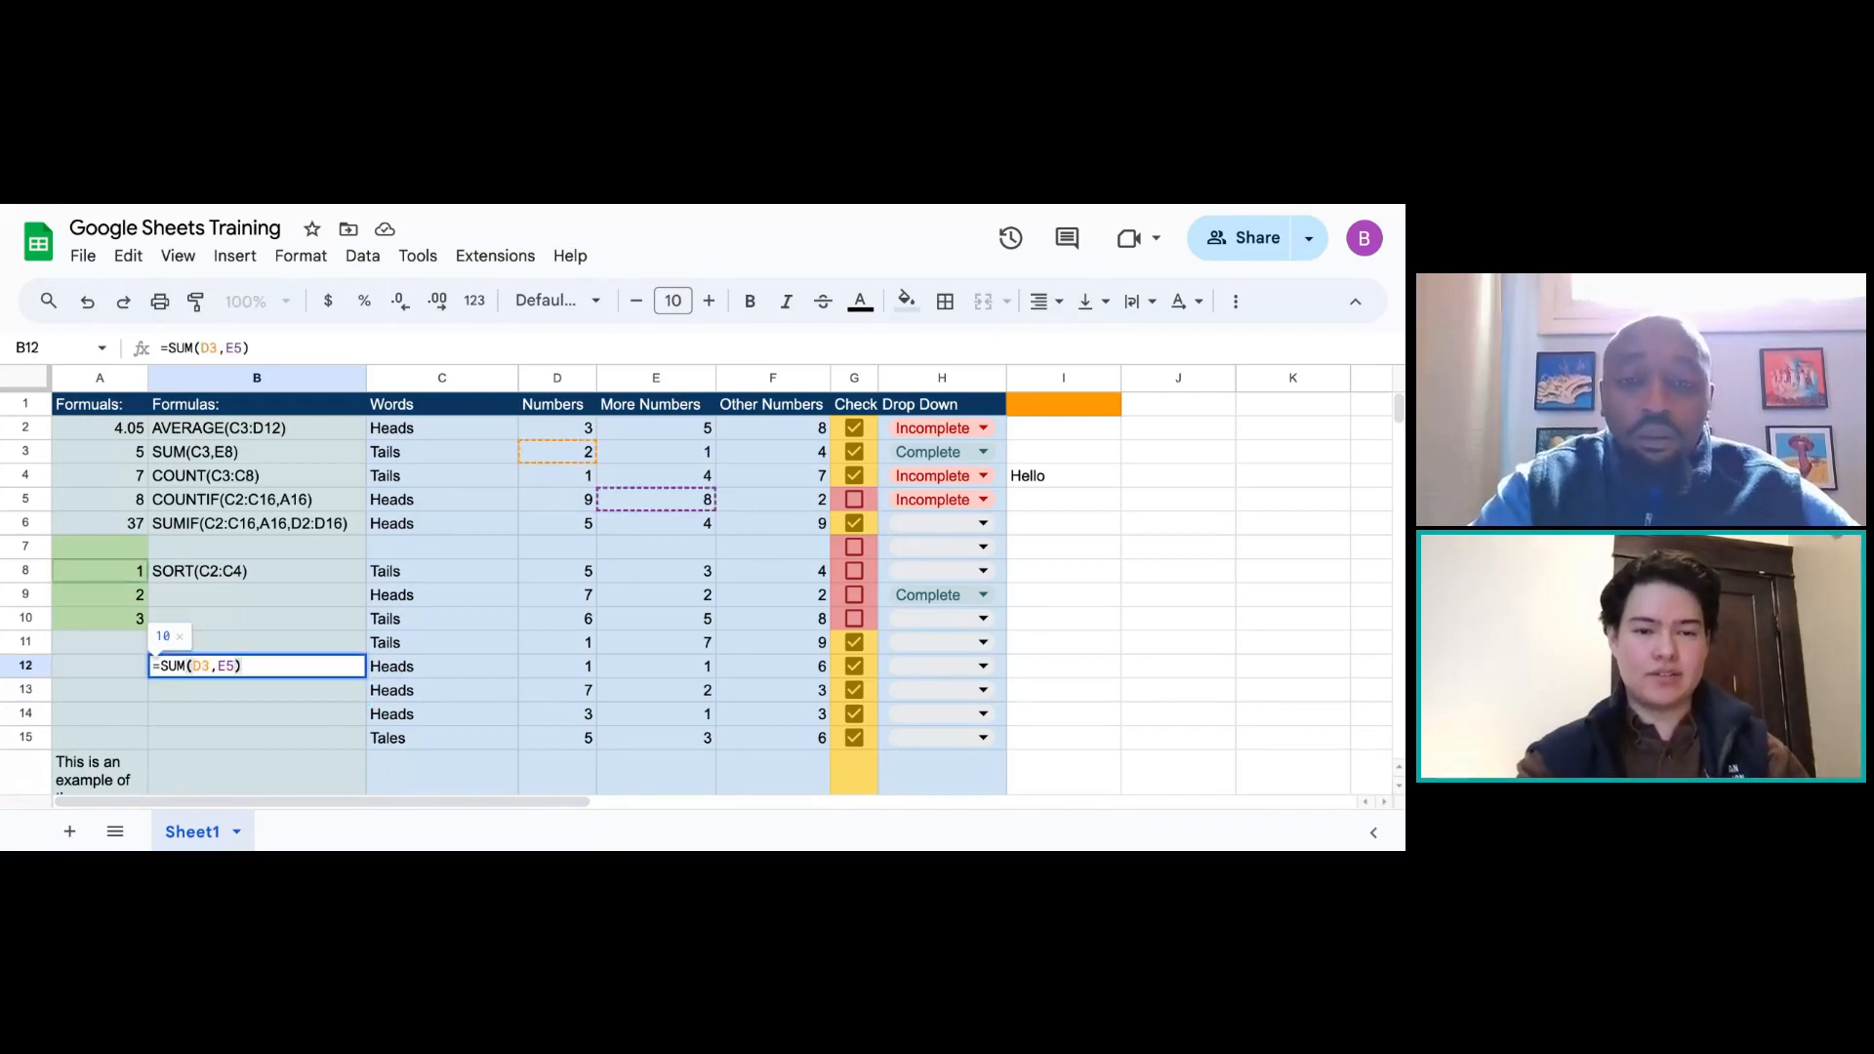